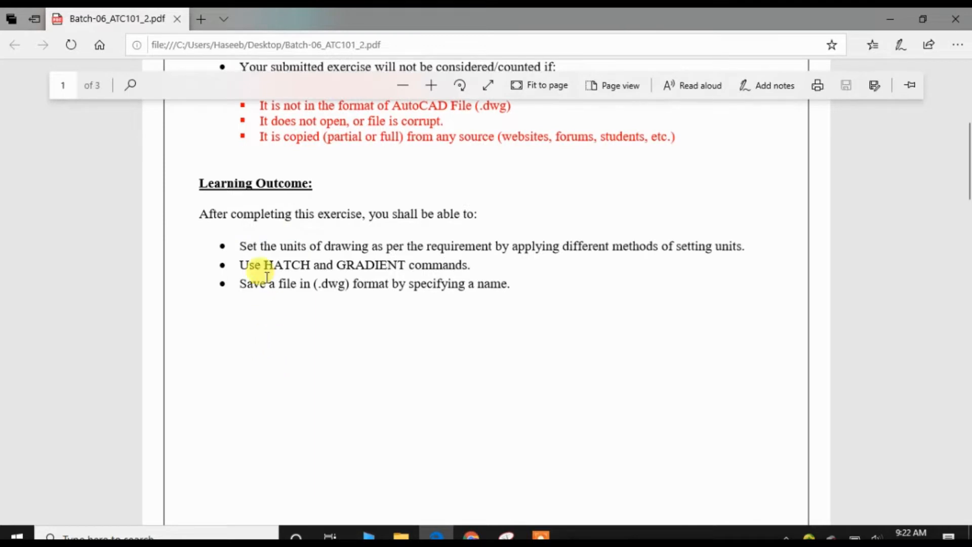
Step: Review the learning outcomes in the exercise PDF on the HATCH and GRADIENT commands and saving in .dwg format
{"action": "mouse_move", "coordinate": [264, 265]}
{"action": "left_mouse_down"}
{"action": "mouse_move", "coordinate": [309, 262]}
{"action": "mouse_move", "coordinate": [303, 250]}
{"action": "mouse_move", "coordinate": [374, 253]}
{"action": "left_mouse_up"}
{"action": "left_click", "coordinate": [319, 420]}
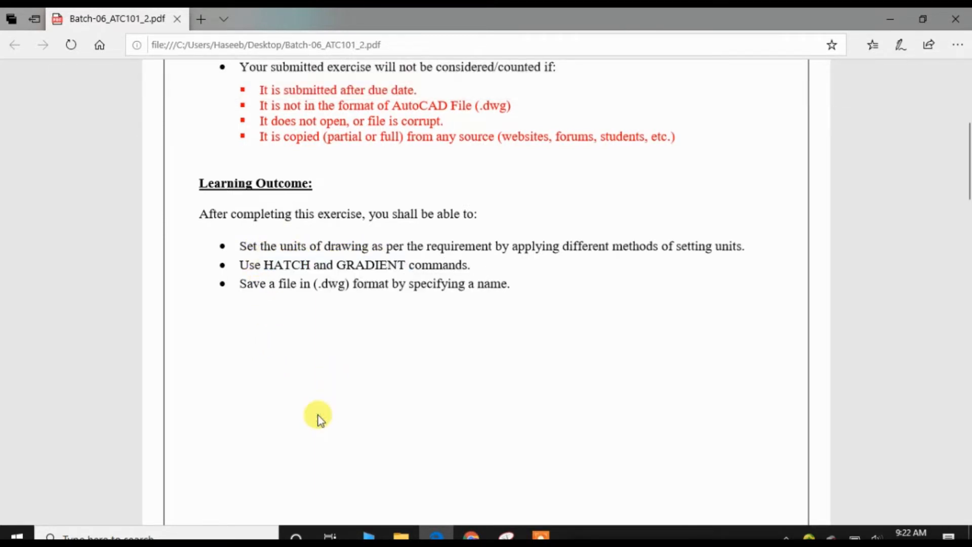
{"action": "left_click_drag", "start_coordinate": [278, 284], "coordinate": [344, 283]}
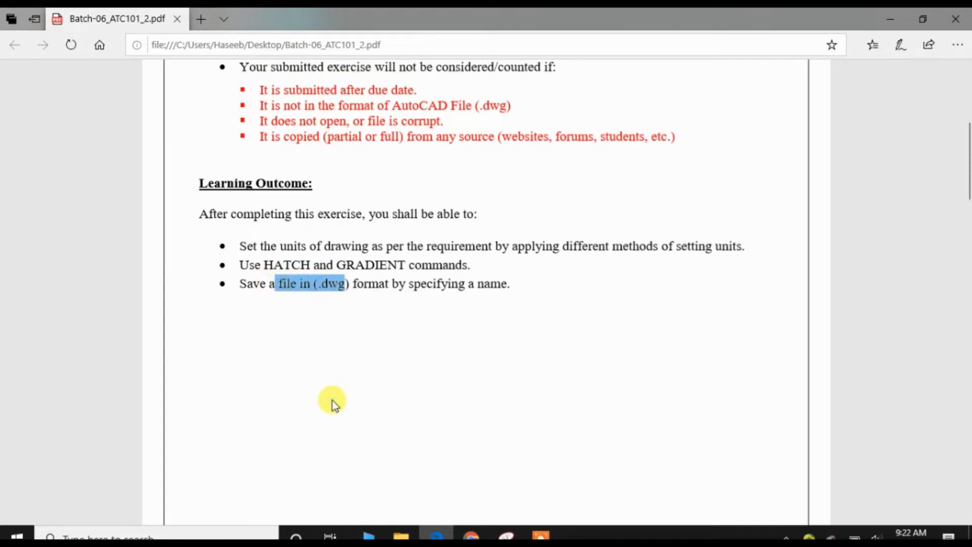
Step: Read the problem statement on designing a watch with Circle, Array, Hatch and Gradient, and examine the sample watch drawing
{"action": "scroll", "coordinate": [332, 400], "scroll_direction": "down", "scroll_amount": 4}
{"action": "scroll", "coordinate": [332, 400], "scroll_direction": "down", "scroll_amount": 8}
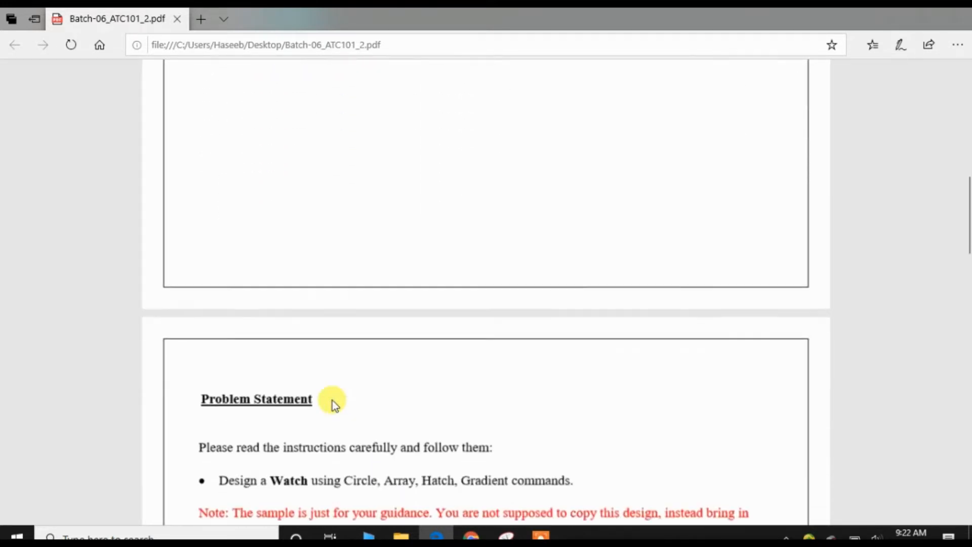
{"action": "scroll", "coordinate": [332, 400], "scroll_direction": "down", "scroll_amount": 1}
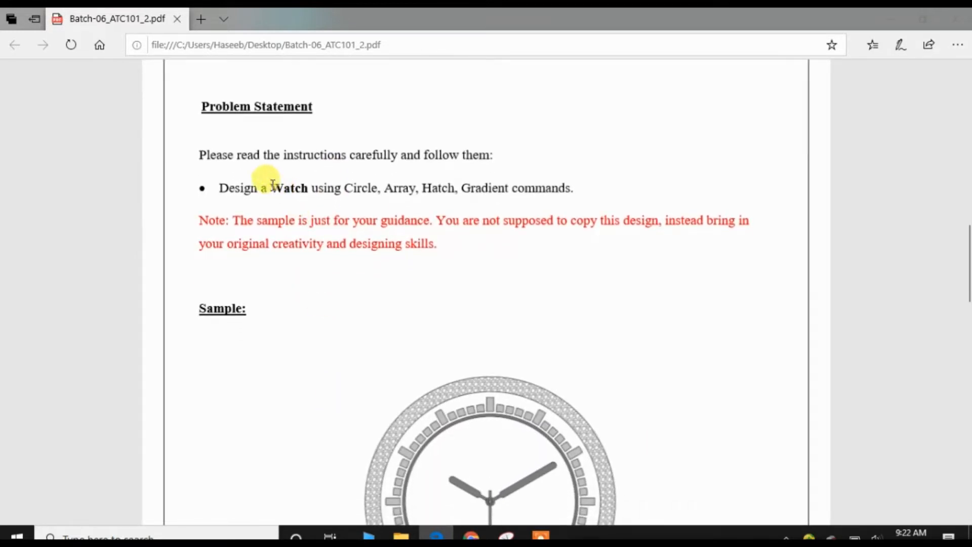
{"action": "left_click_drag", "start_coordinate": [267, 187], "coordinate": [368, 181]}
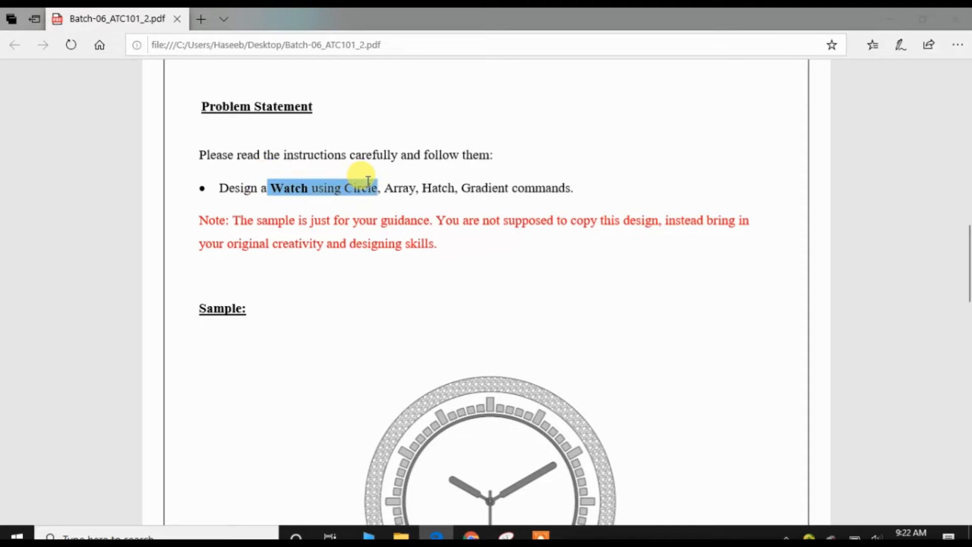
{"action": "left_click", "coordinate": [376, 317]}
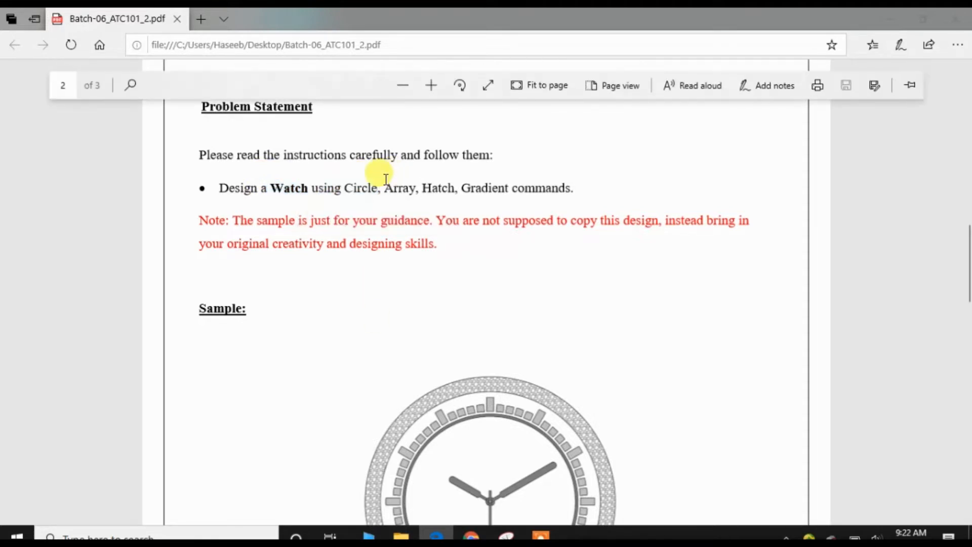
{"action": "left_click_drag", "start_coordinate": [386, 179], "coordinate": [454, 186]}
{"action": "left_click", "coordinate": [400, 334]}
{"action": "left_click", "coordinate": [396, 379]}
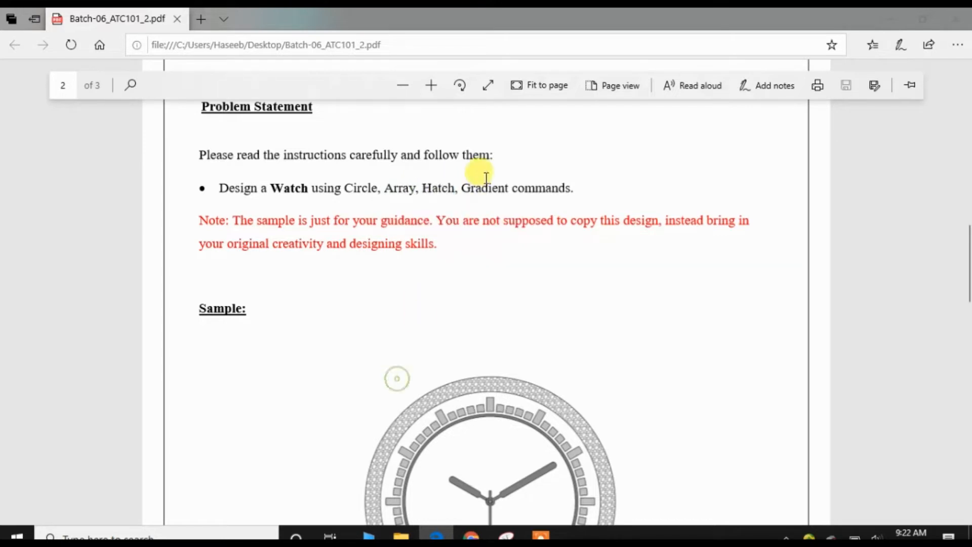
{"action": "left_click_drag", "start_coordinate": [458, 187], "coordinate": [510, 188]}
{"action": "left_click", "coordinate": [400, 378]}
{"action": "scroll", "coordinate": [395, 380], "scroll_direction": "down", "scroll_amount": 3}
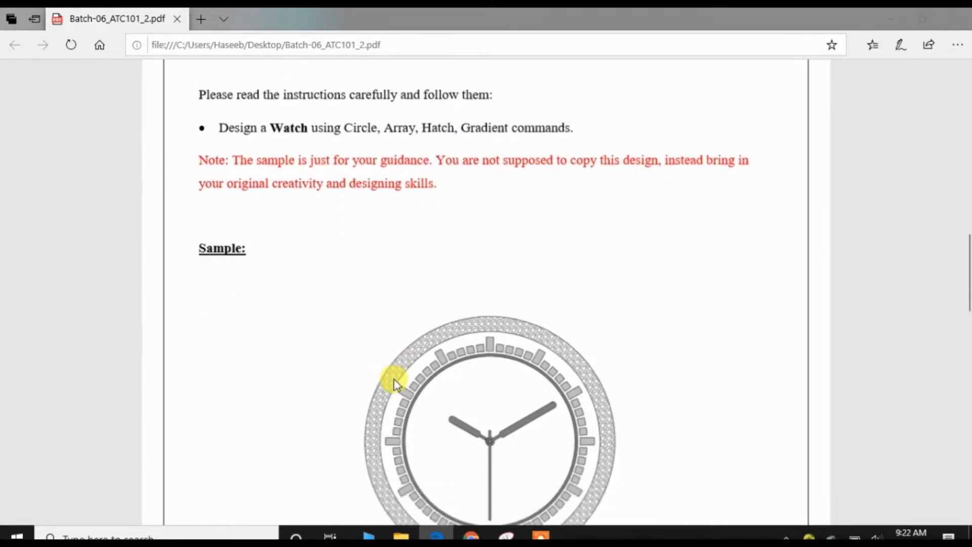
{"action": "scroll", "coordinate": [394, 381], "scroll_direction": "down", "scroll_amount": 1}
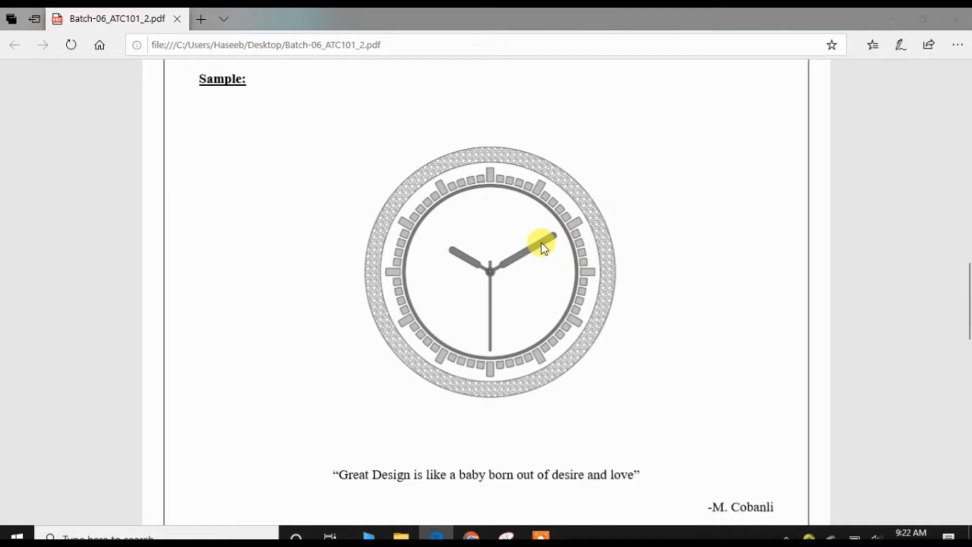
Step: Minimize the PDF, launch AutoCAD 2016 in trial mode and start a new drawing
{"action": "left_click", "coordinate": [881, 23]}
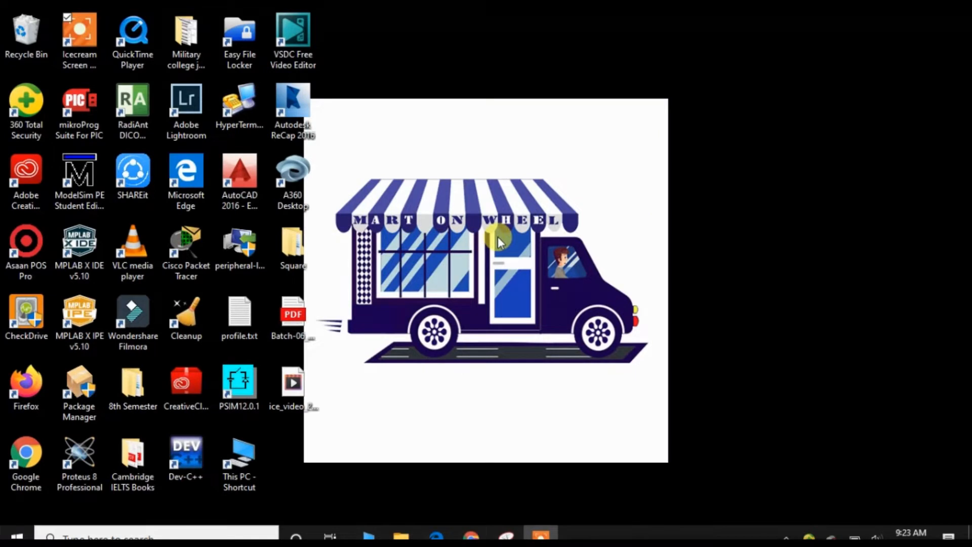
{"action": "left_click", "coordinate": [259, 183]}
{"action": "double_click", "coordinate": [259, 184]}
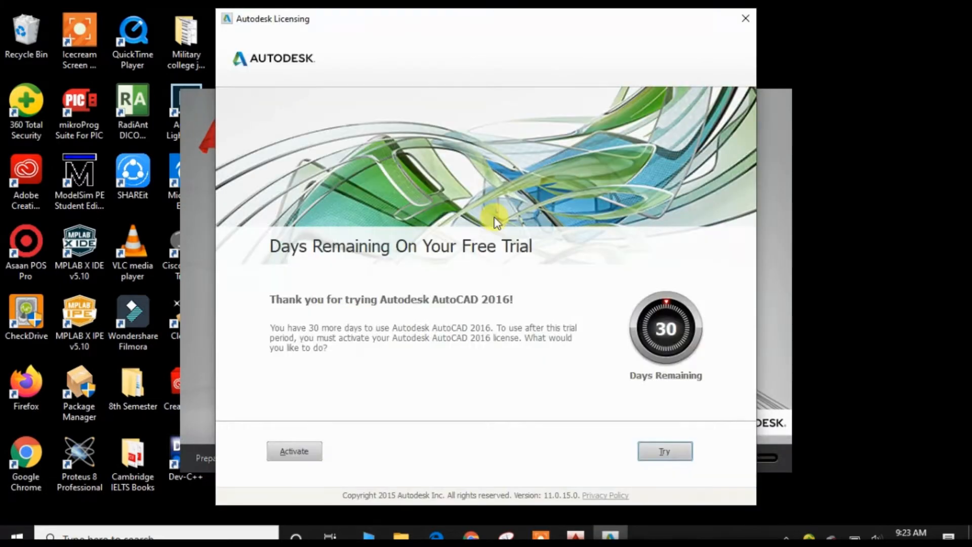
{"action": "left_click", "coordinate": [657, 458]}
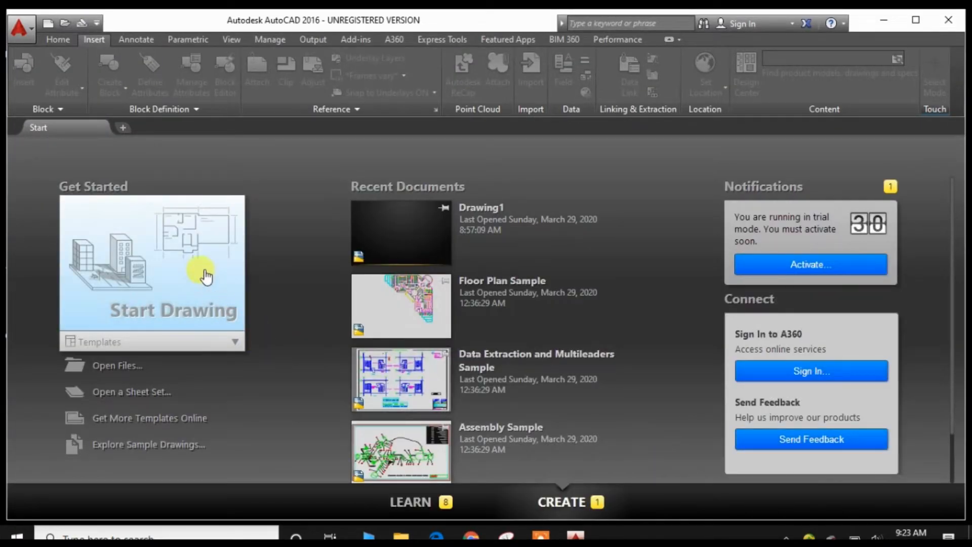
{"action": "left_click", "coordinate": [169, 256]}
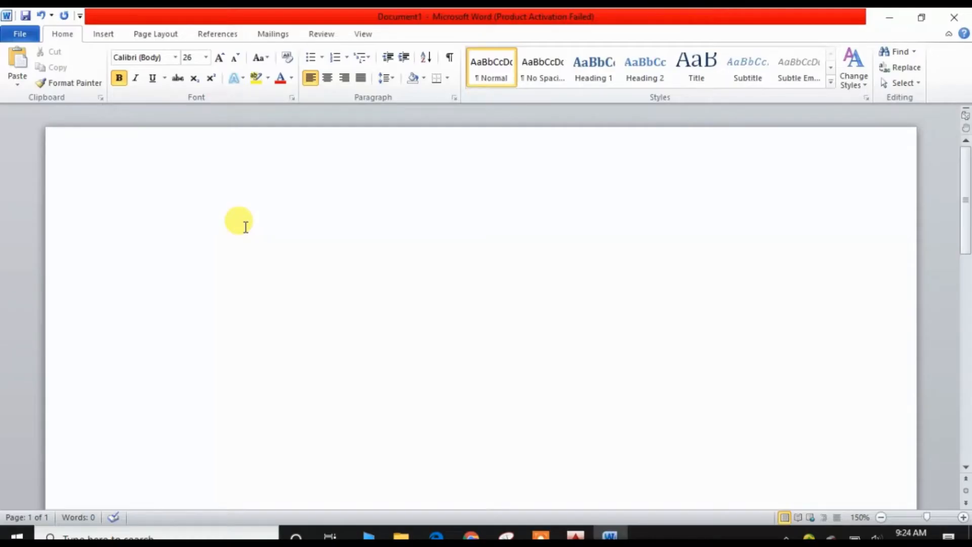
Step: Write the note "First we have to set the units so click UNIT in the command prompt" in the blank Word document
{"action": "type", "text": "Fi"}
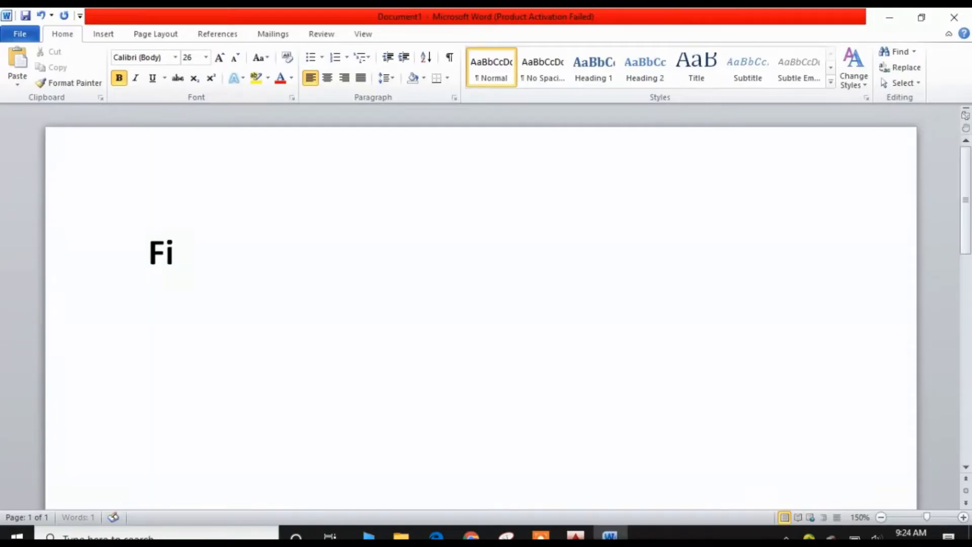
{"action": "type", "text": "rst we ha"}
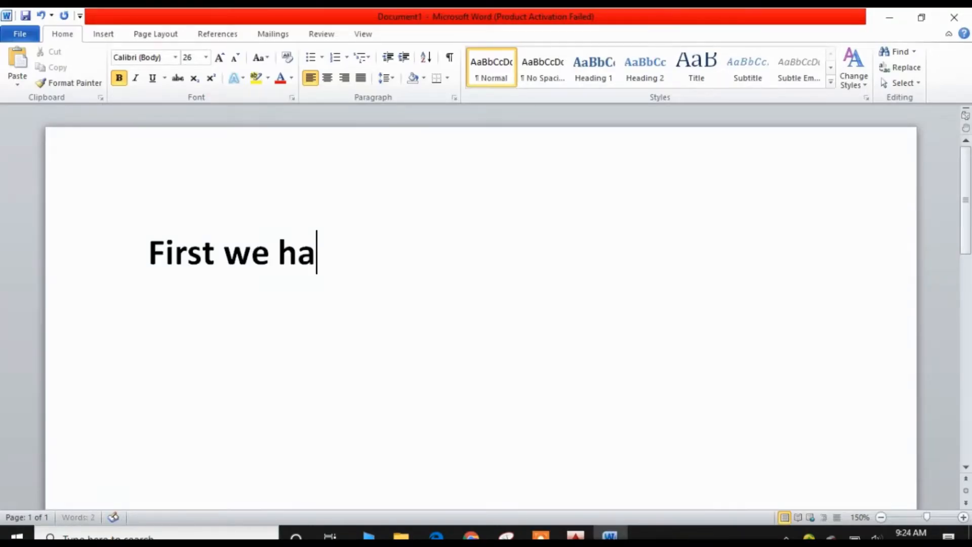
{"action": "type", "text": "ve to set"}
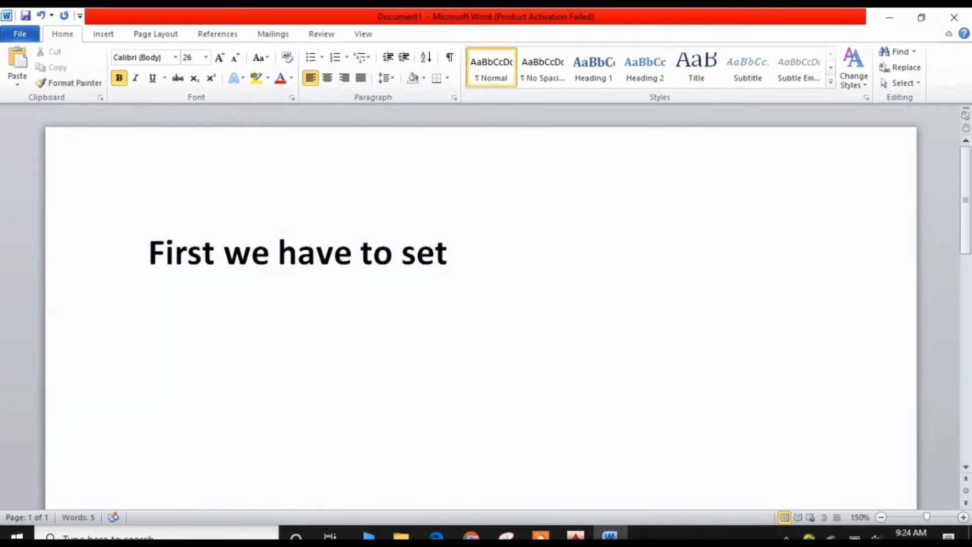
{"action": "type", "text": " the unts"}
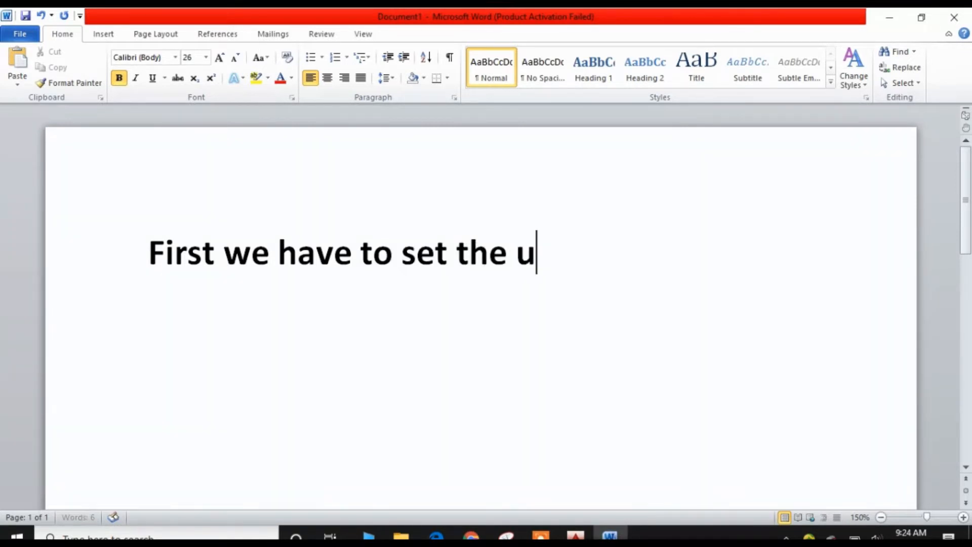
{"action": "key", "text": "BackSpace"}
{"action": "key", "text": "BackSpace"}
{"action": "key", "text": "BackSpace"}
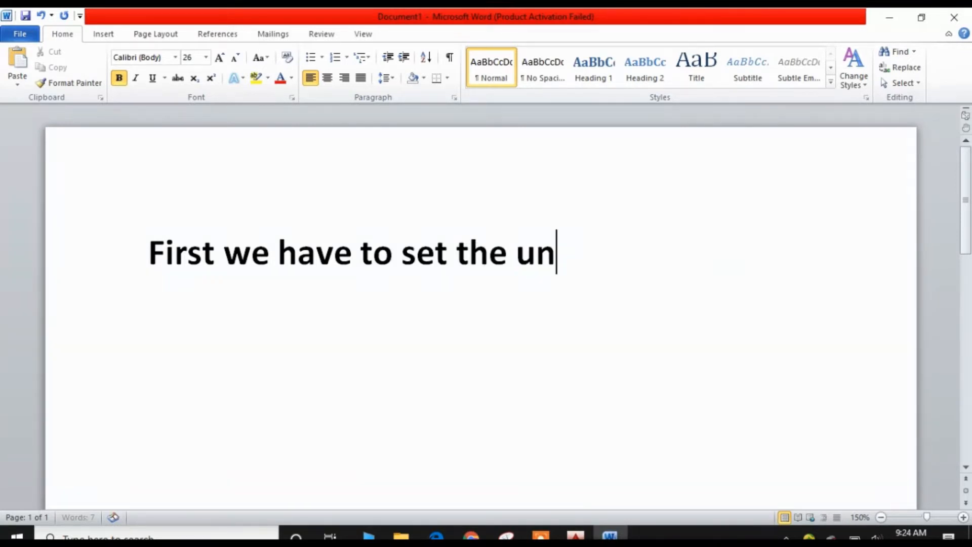
{"action": "type", "text": "its so"}
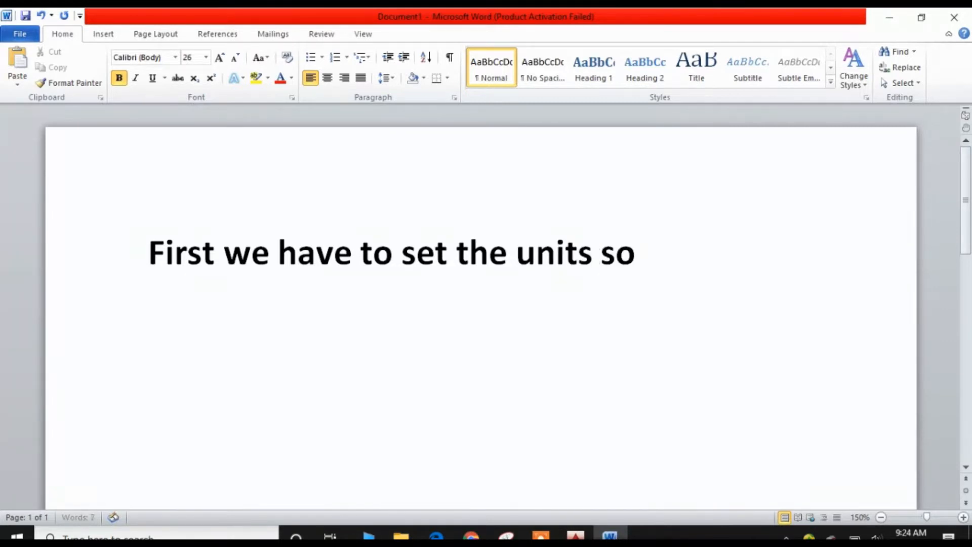
{"action": "type", "text": " click "}
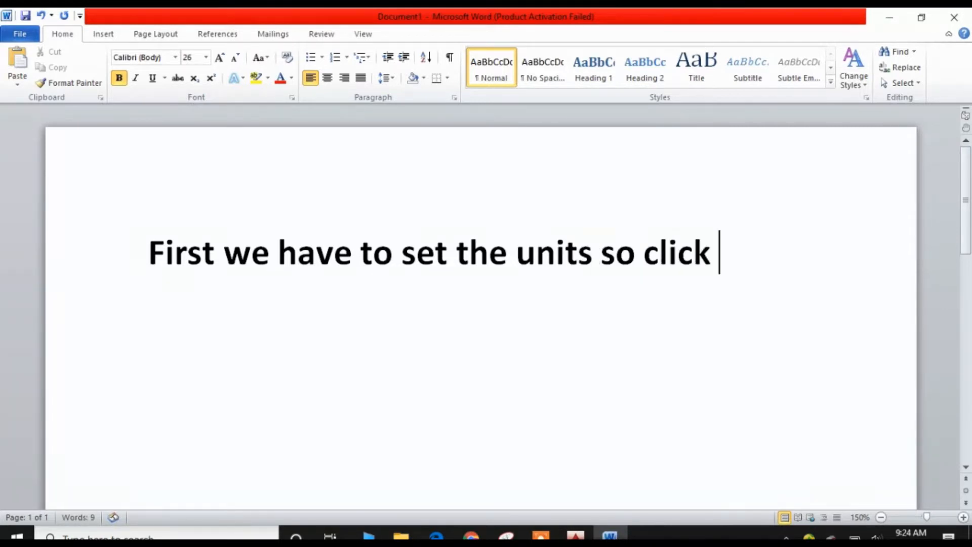
{"action": "type", "text": "UNIT "}
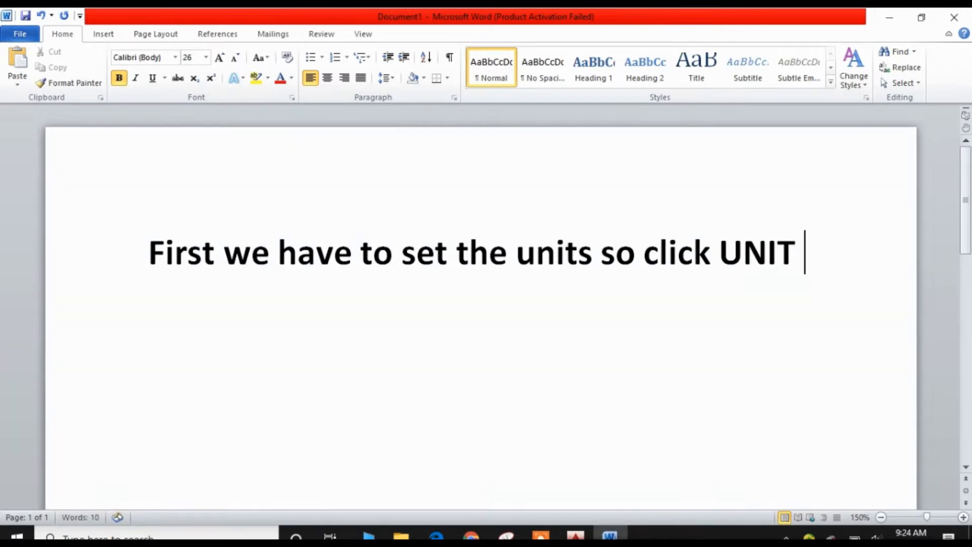
{"action": "type", "text": "in the co"}
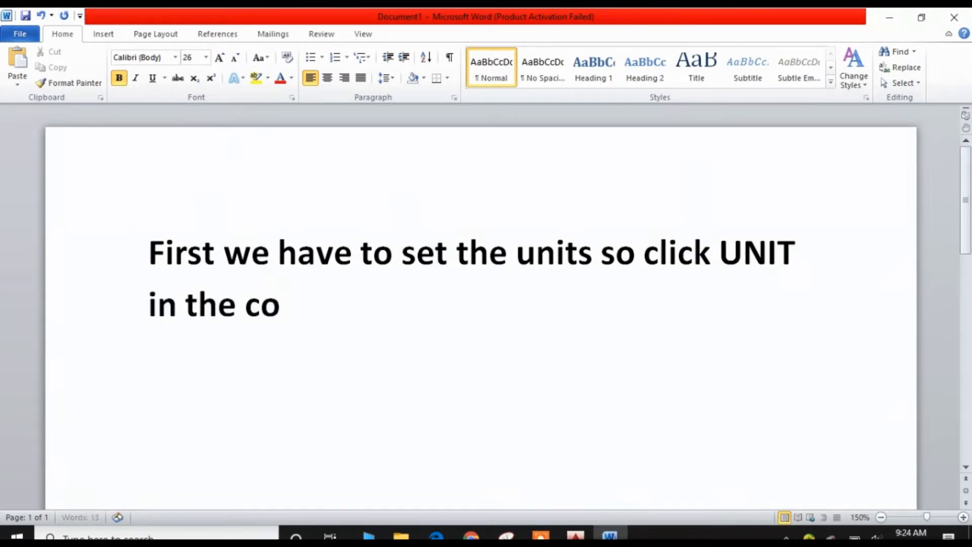
{"action": "type", "text": "mmand p"}
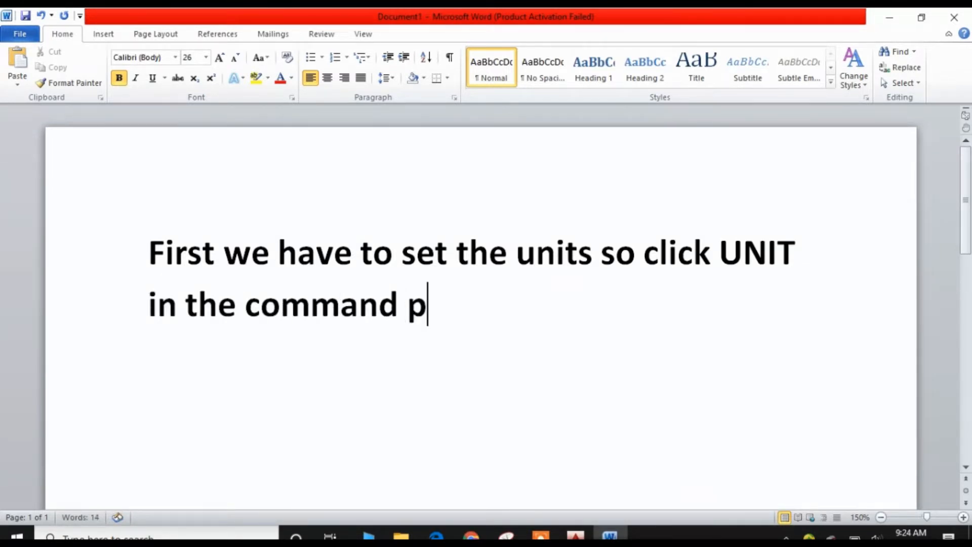
{"action": "type", "text": "rompt"}
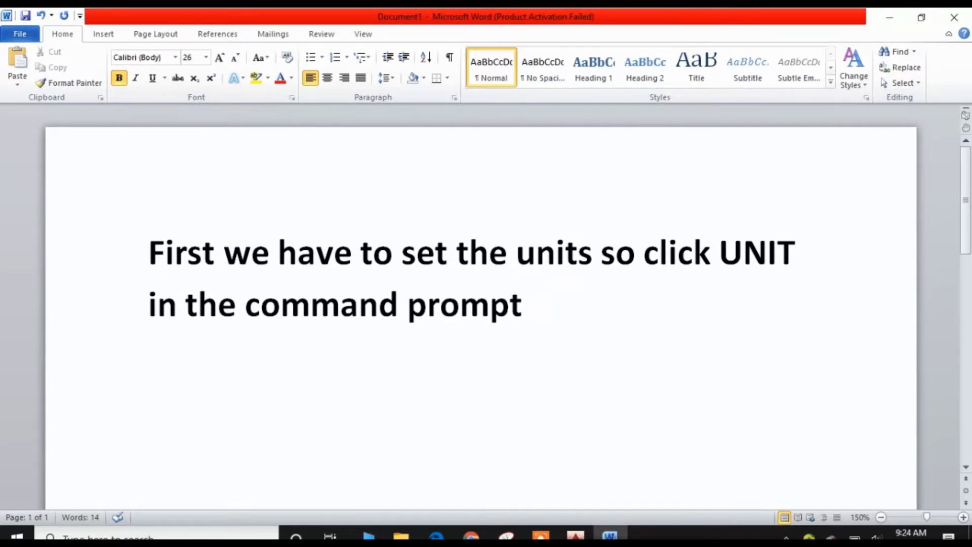
{"action": "type", "text": "r"}
{"action": "key", "text": "BackSpace"}
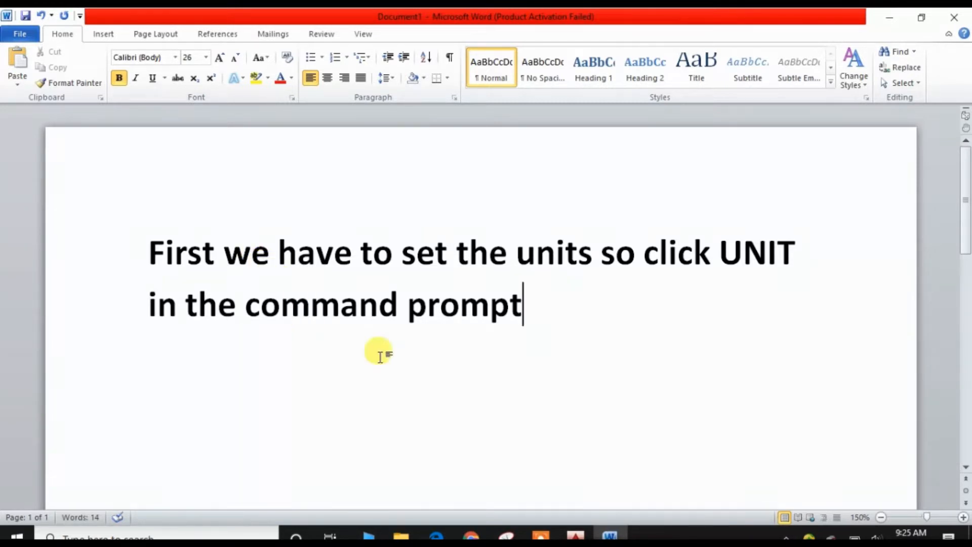
Step: Switch to AutoCAD and, in the Drawing Units settings, set the length type to Architectural with precision 0'-0"
{"action": "left_click", "coordinate": [574, 534]}
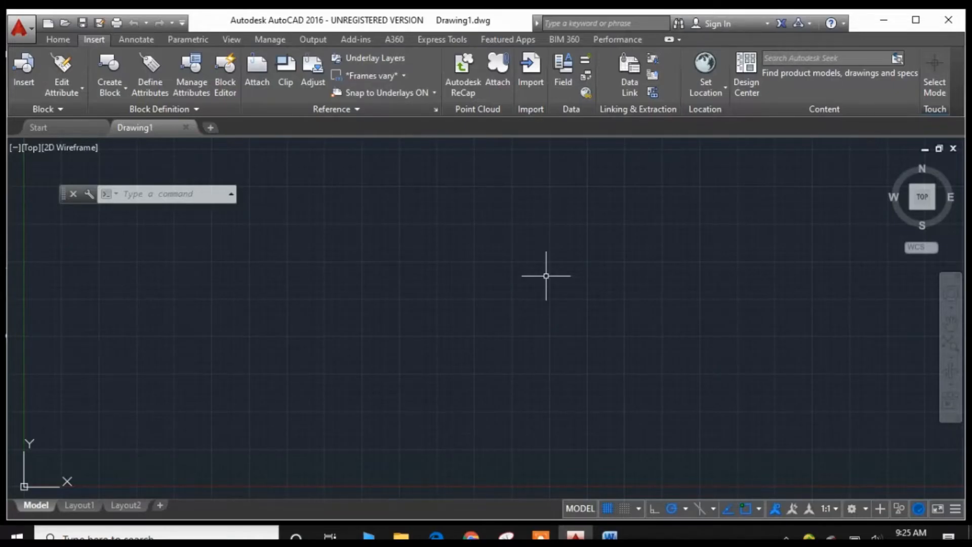
{"action": "left_click", "coordinate": [181, 194]}
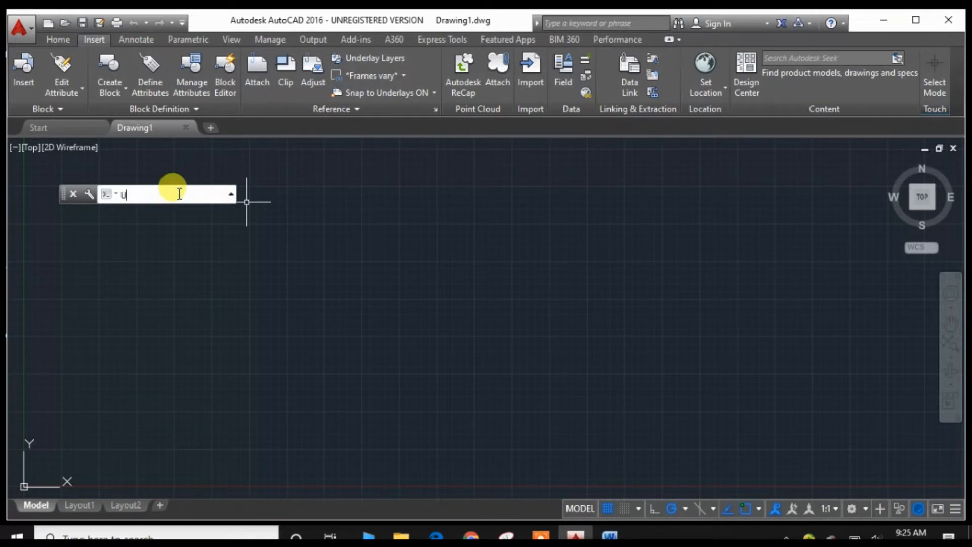
{"action": "type", "text": "unit"}
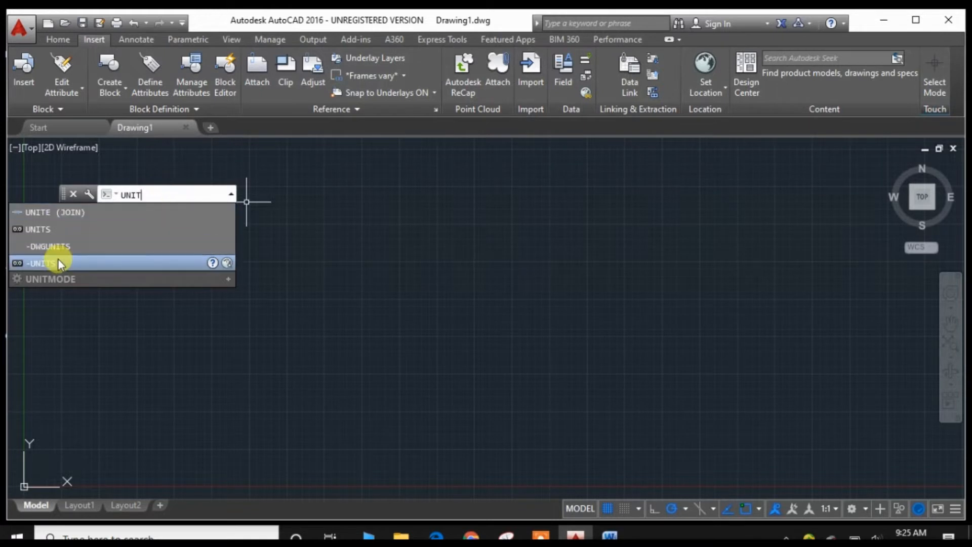
{"action": "left_click", "coordinate": [65, 223]}
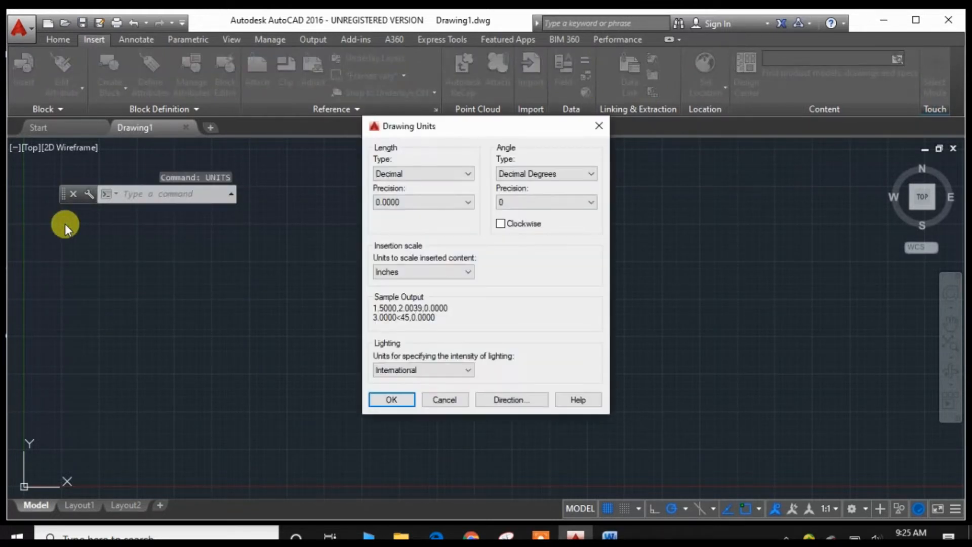
{"action": "left_click", "coordinate": [422, 174]}
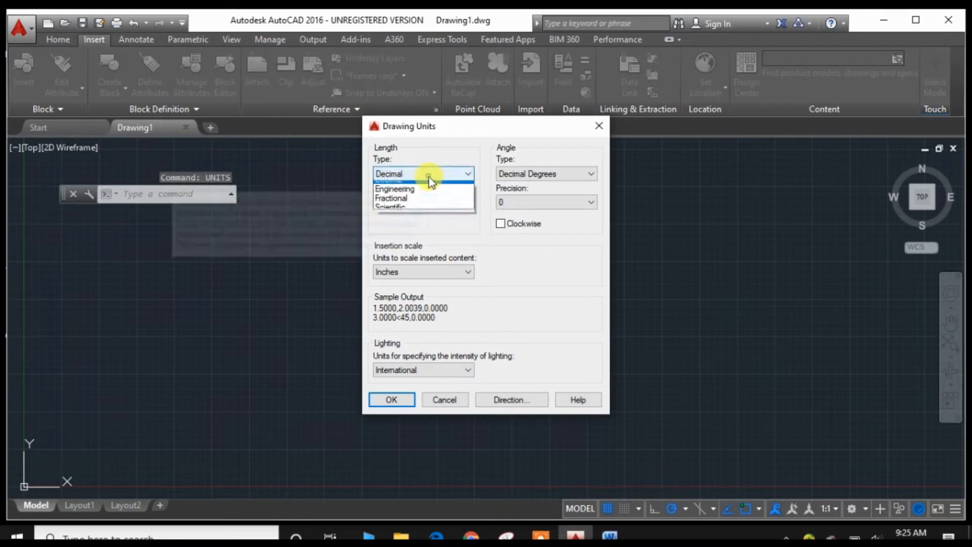
{"action": "left_click", "coordinate": [421, 187]}
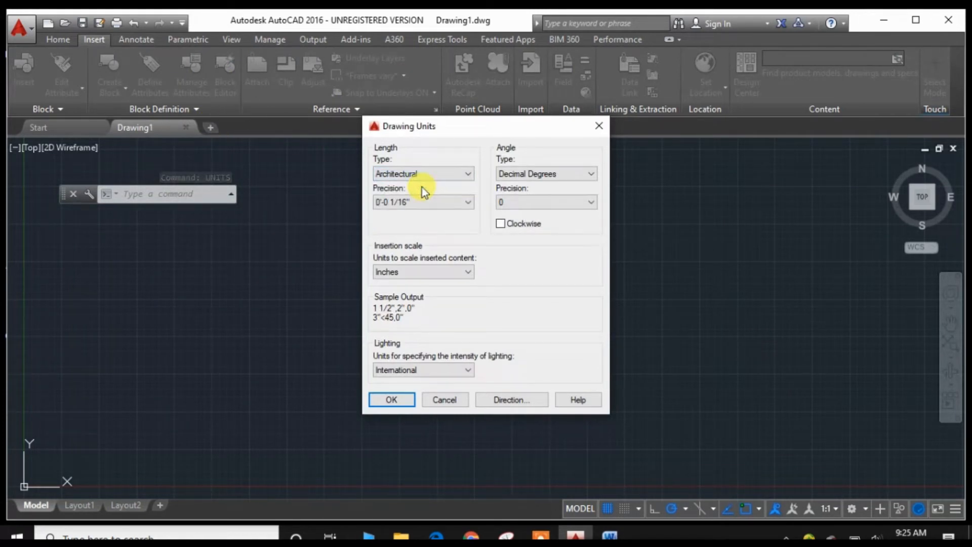
{"action": "left_click", "coordinate": [420, 200]}
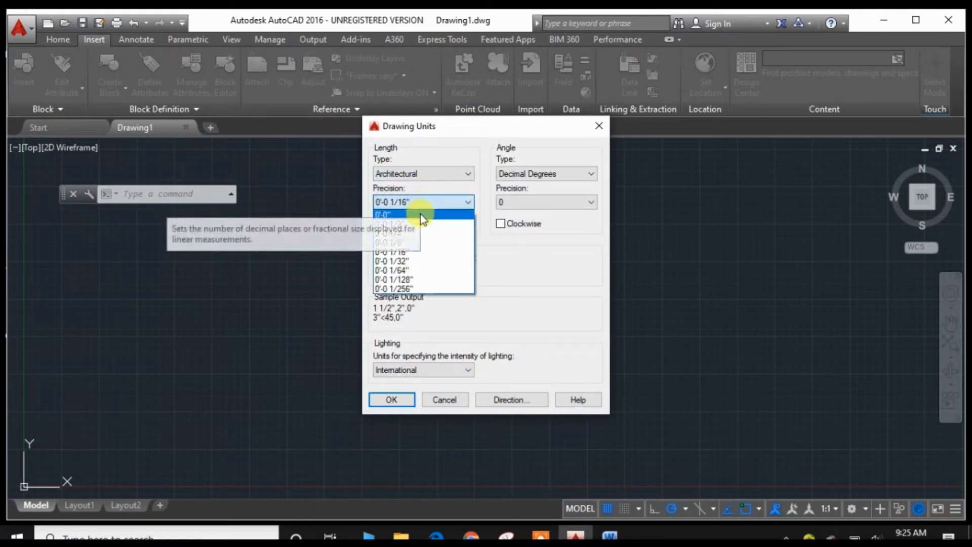
{"action": "left_click", "coordinate": [420, 215]}
Step: Set the insertion scale units to Millimeters and apply the drawing units
{"action": "left_click", "coordinate": [420, 275]}
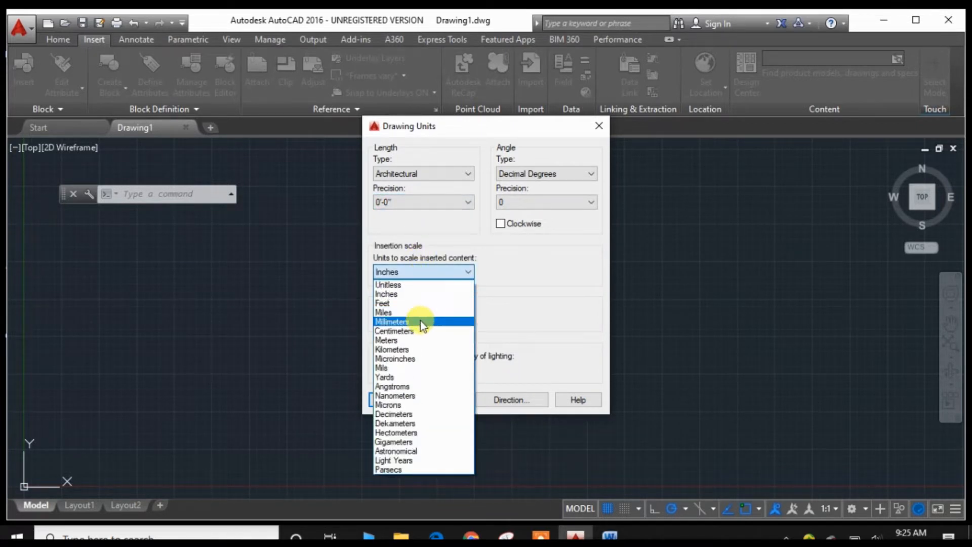
{"action": "left_click", "coordinate": [420, 321]}
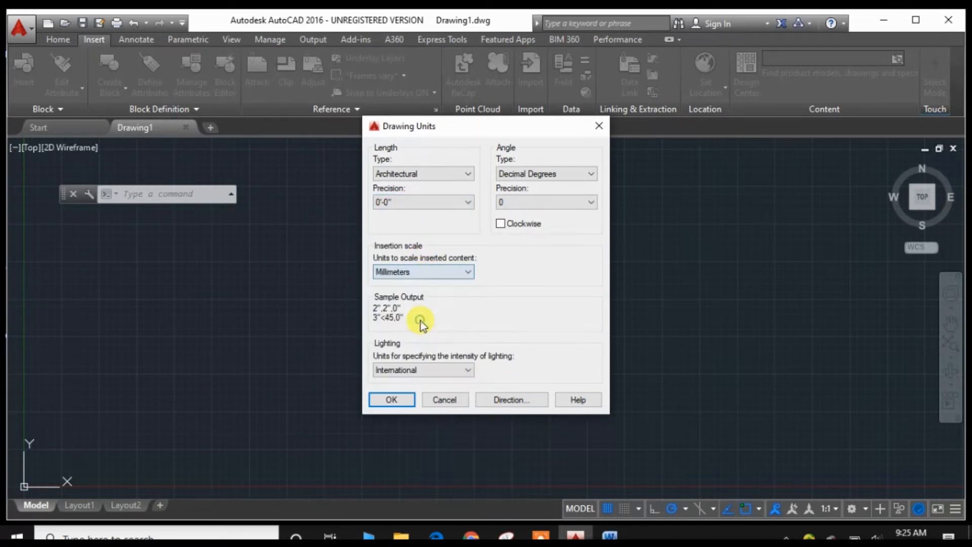
{"action": "left_click", "coordinate": [408, 396]}
{"action": "left_click", "coordinate": [532, 310]}
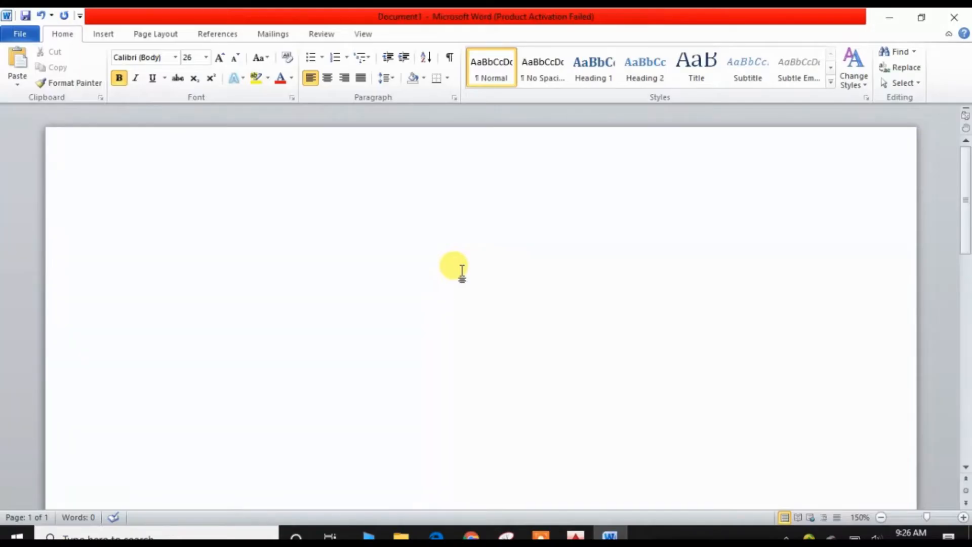
Step: Write the note "Then we will make the two circles" in the blank Word document
{"action": "type", "text": "The"}
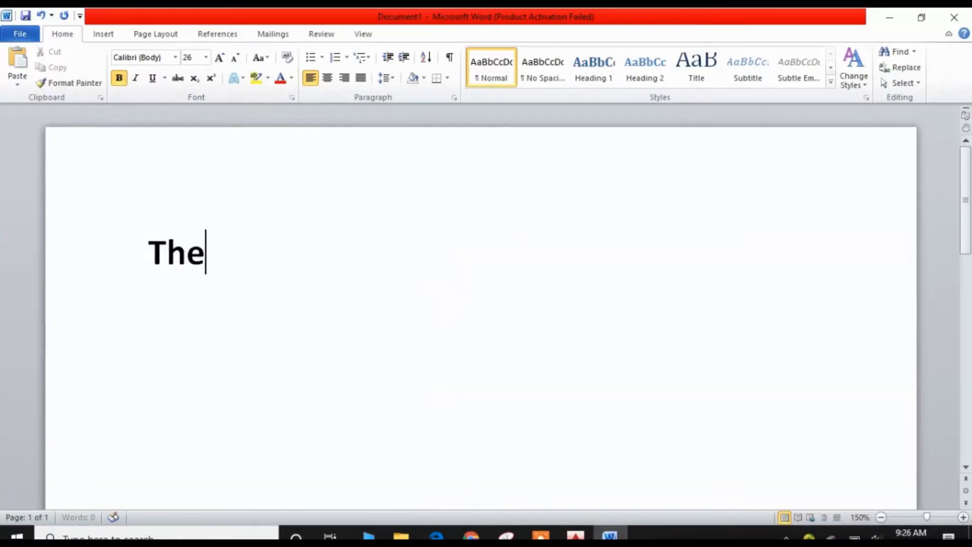
{"action": "type", "text": "n we wi"}
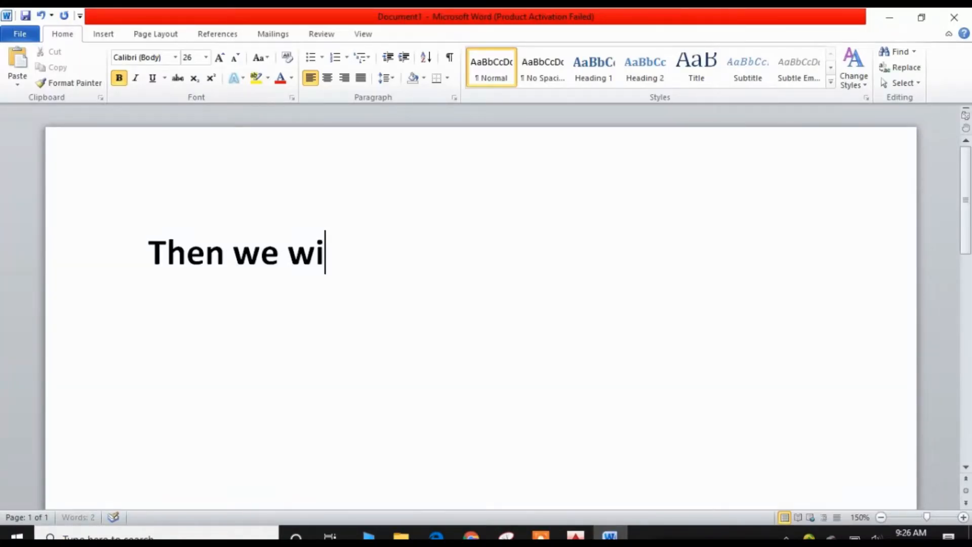
{"action": "type", "text": "ll make t"}
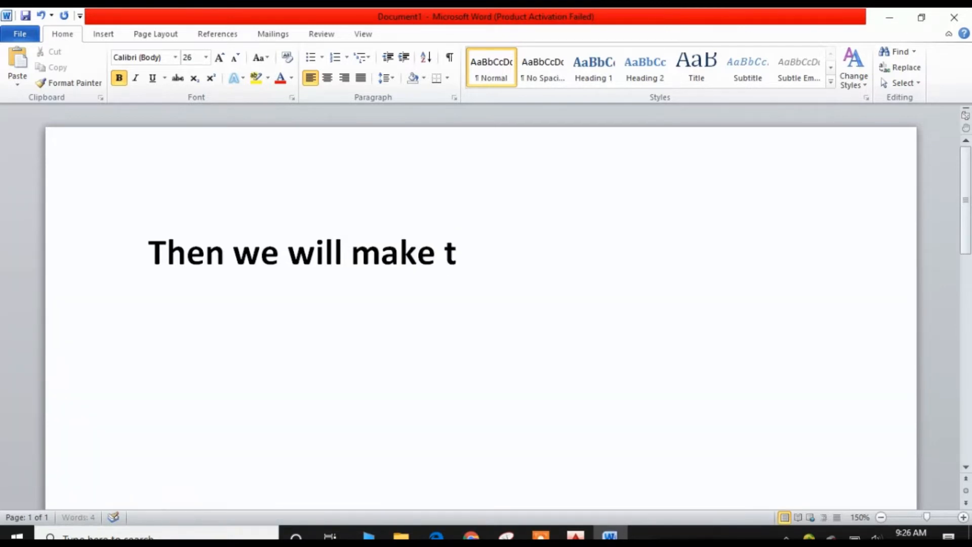
{"action": "type", "text": "he two "}
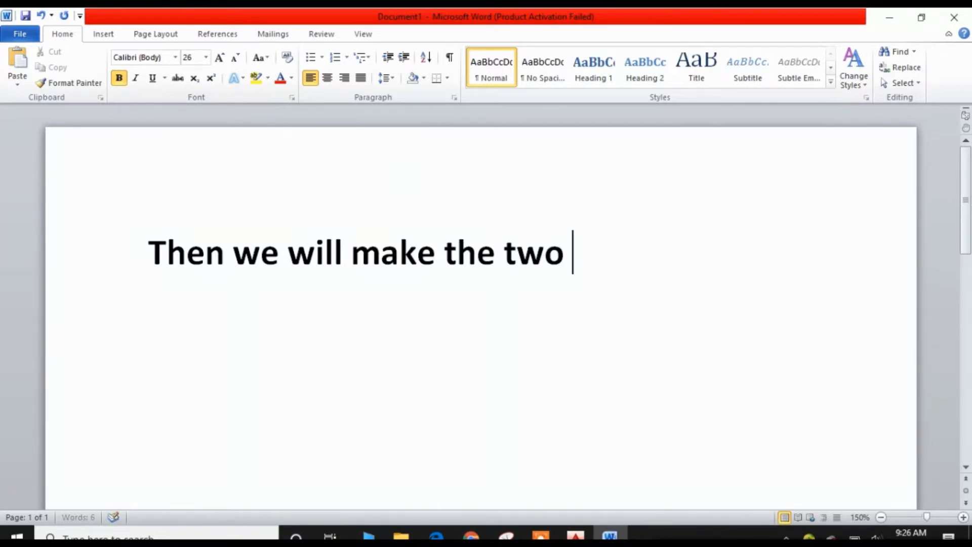
{"action": "type", "text": "circles"}
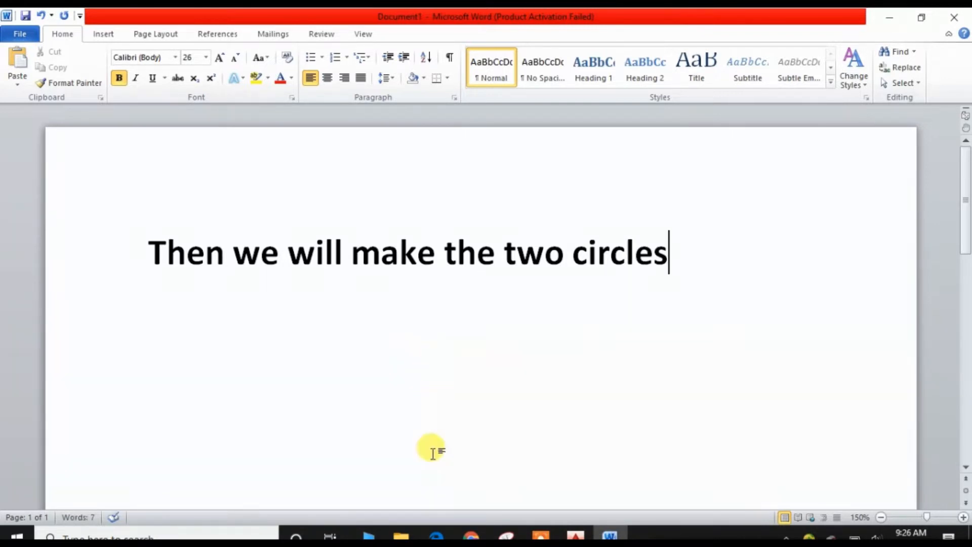
Step: Check the watch's outer rings in the PDF sample, switch to AutoCAD and draw a circle by center and radius in the empty drawing
{"action": "left_click", "coordinate": [436, 534]}
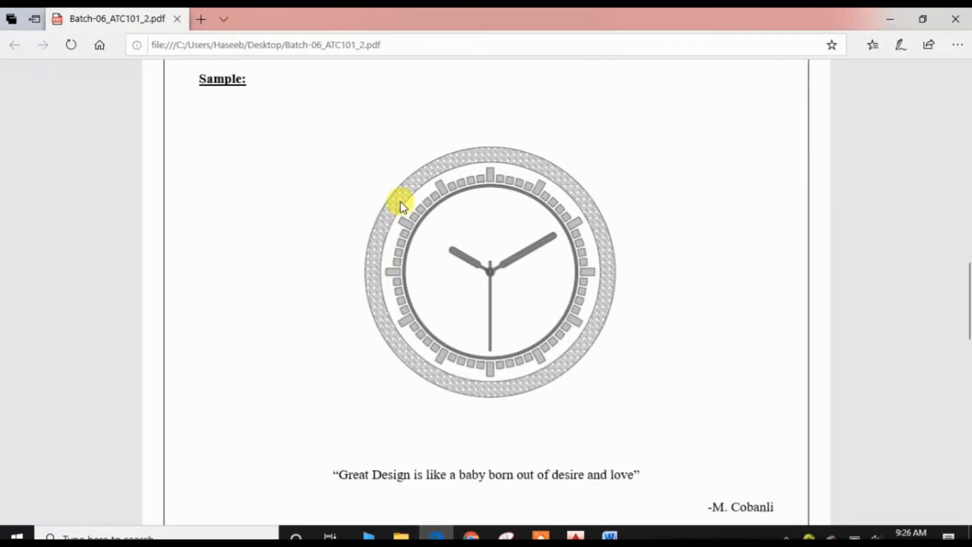
{"action": "scroll", "coordinate": [399, 202], "scroll_direction": "up", "scroll_amount": 5, "text": "ctrl"}
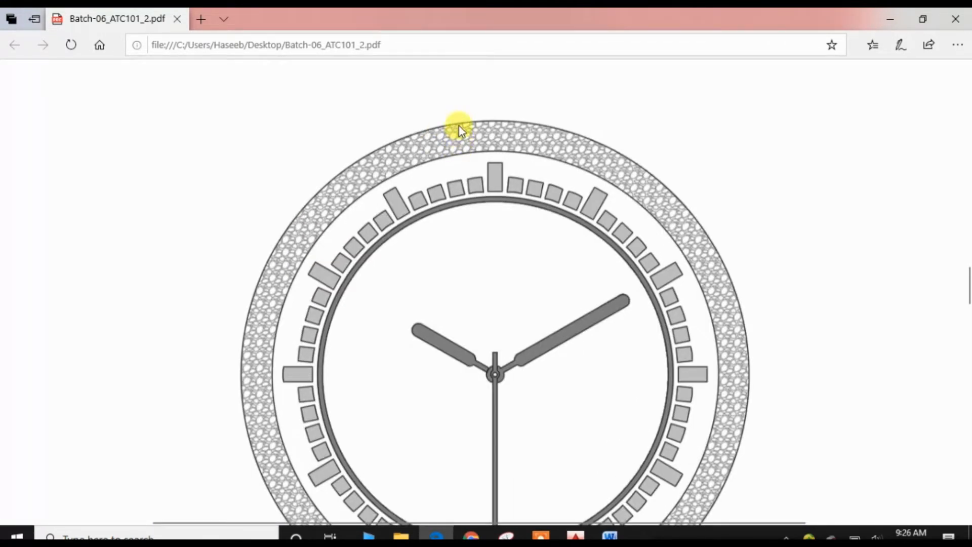
{"action": "key", "text": "alt+Tab"}
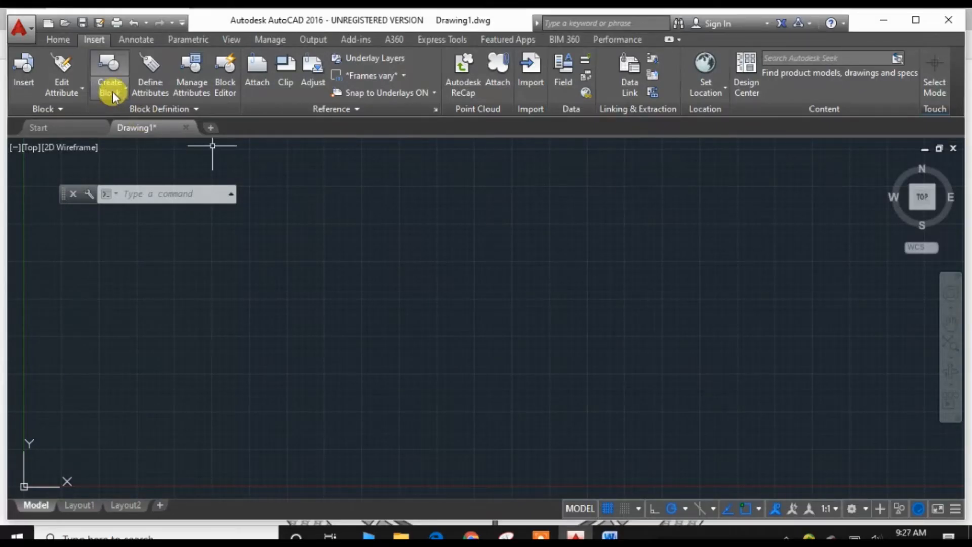
{"action": "left_click", "coordinate": [58, 40]}
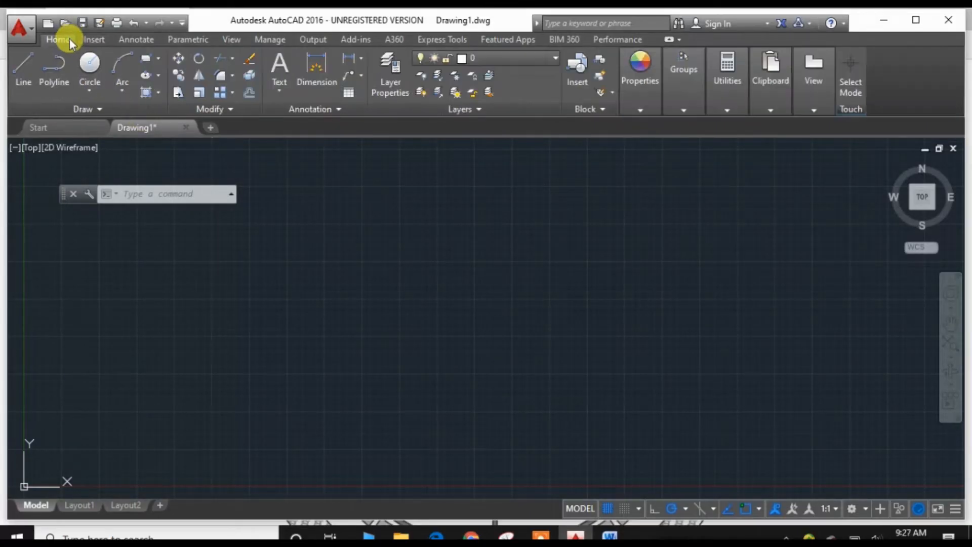
{"action": "left_click", "coordinate": [90, 87]}
{"action": "left_click", "coordinate": [87, 118]}
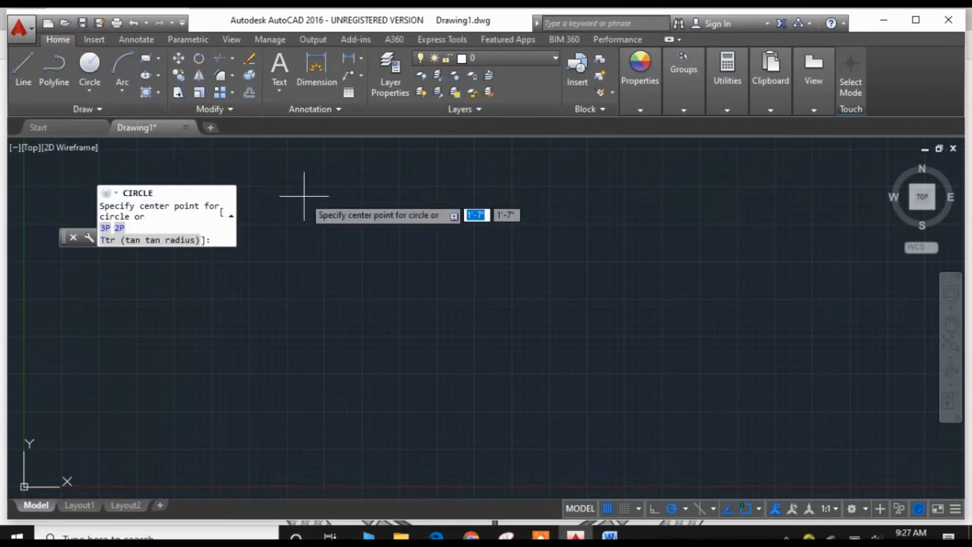
{"action": "left_click", "coordinate": [400, 238]}
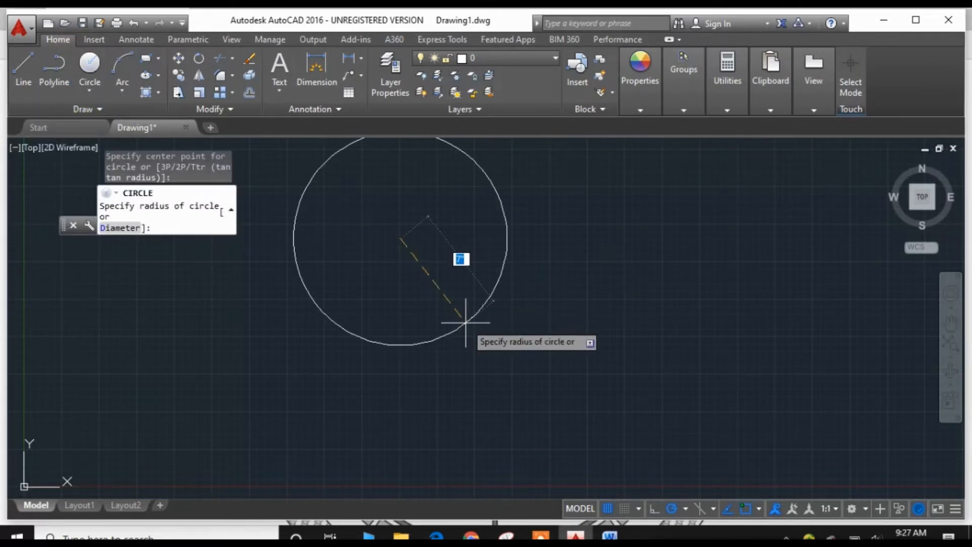
{"action": "left_click", "coordinate": [489, 352]}
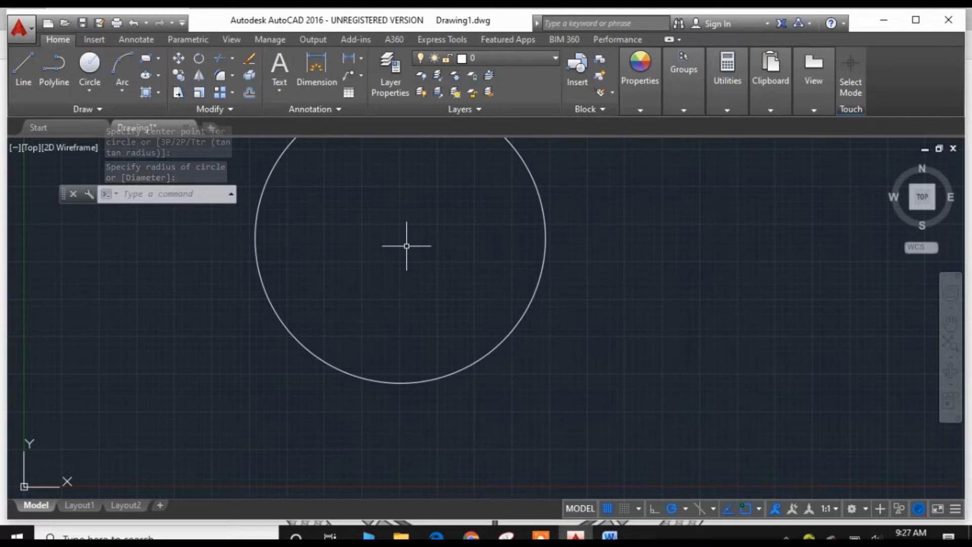
Step: Zoom to the drawing's extents with the Zoom command so the whole circle fits the view
{"action": "left_click", "coordinate": [169, 196]}
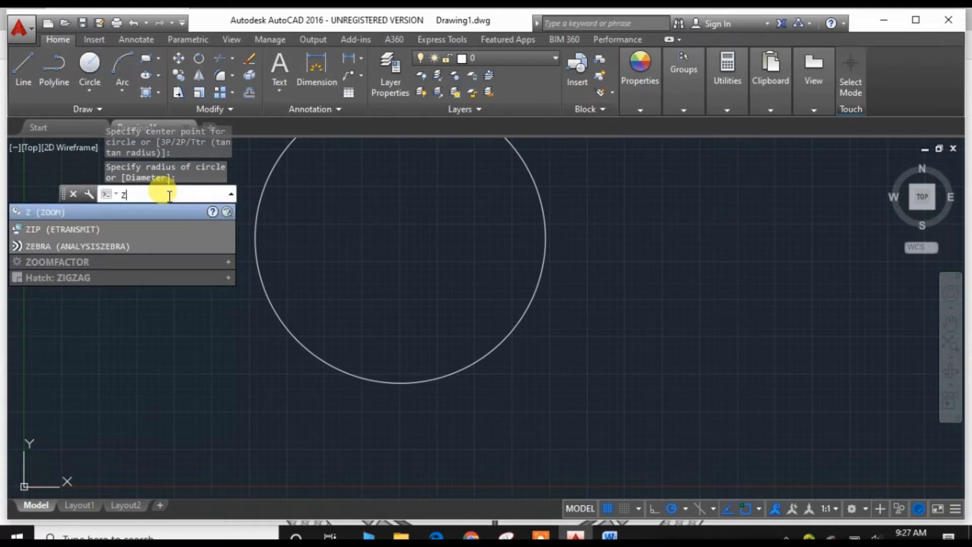
{"action": "left_click", "coordinate": [114, 210]}
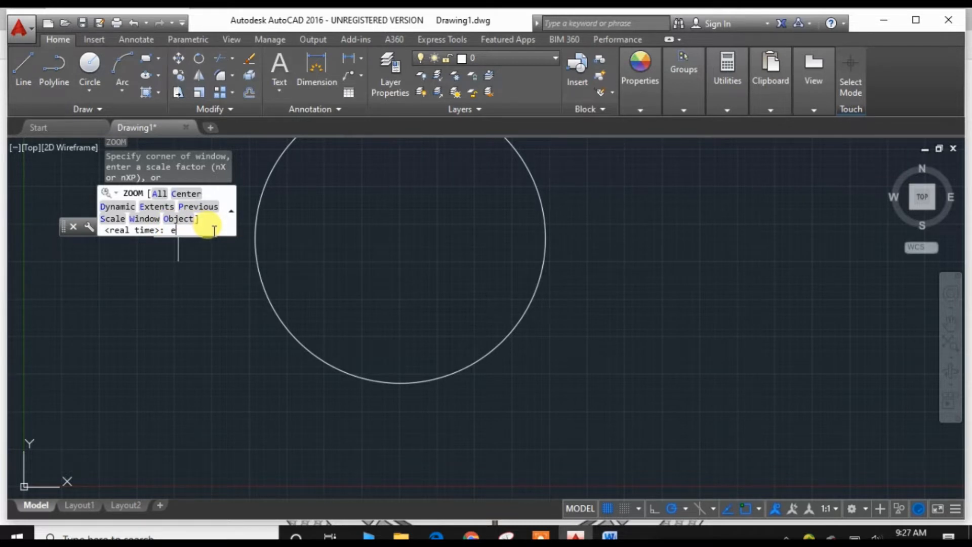
{"action": "key", "text": "Return"}
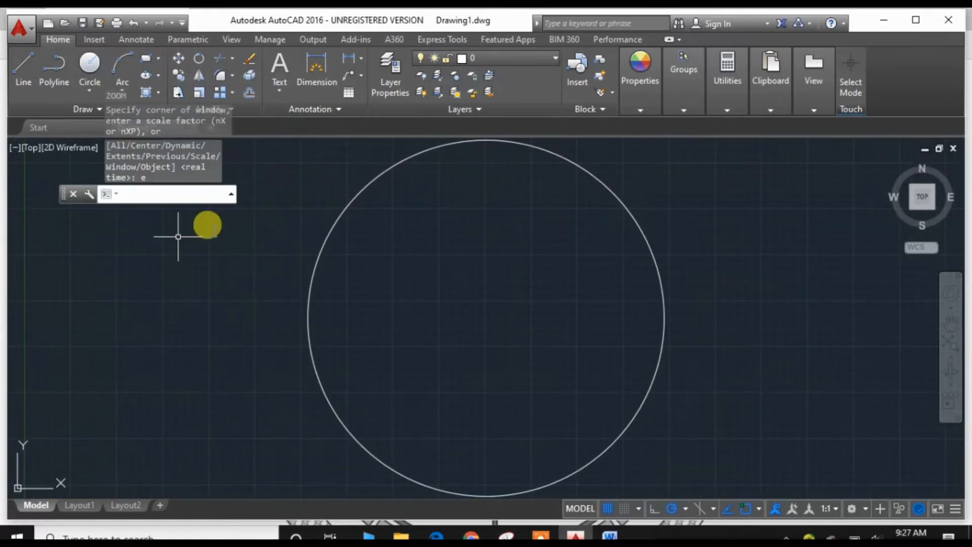
Step: Switch to Word and write the note "Press 'z' and then 'e' to fit the image" in the blank document
{"action": "key", "text": "alt+Tab"}
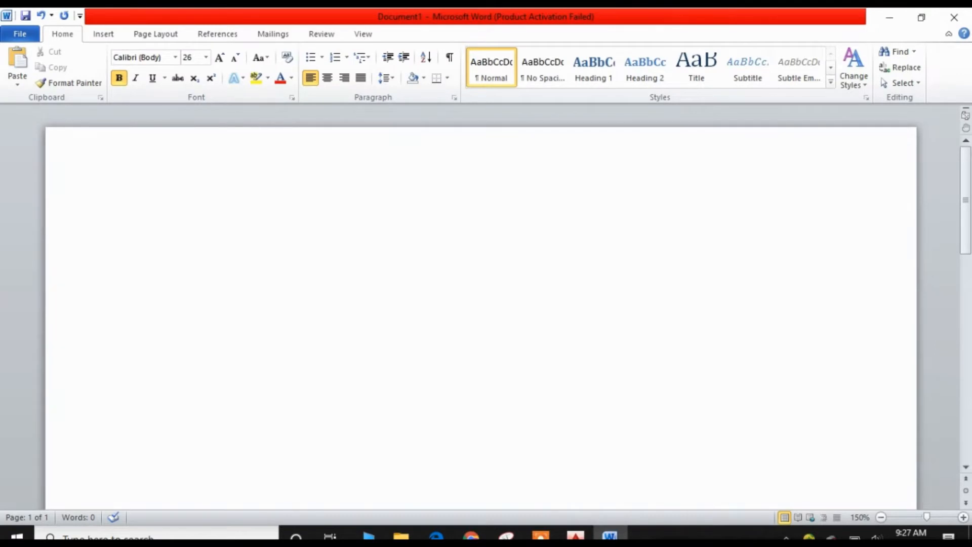
{"action": "type", "text": "p"}
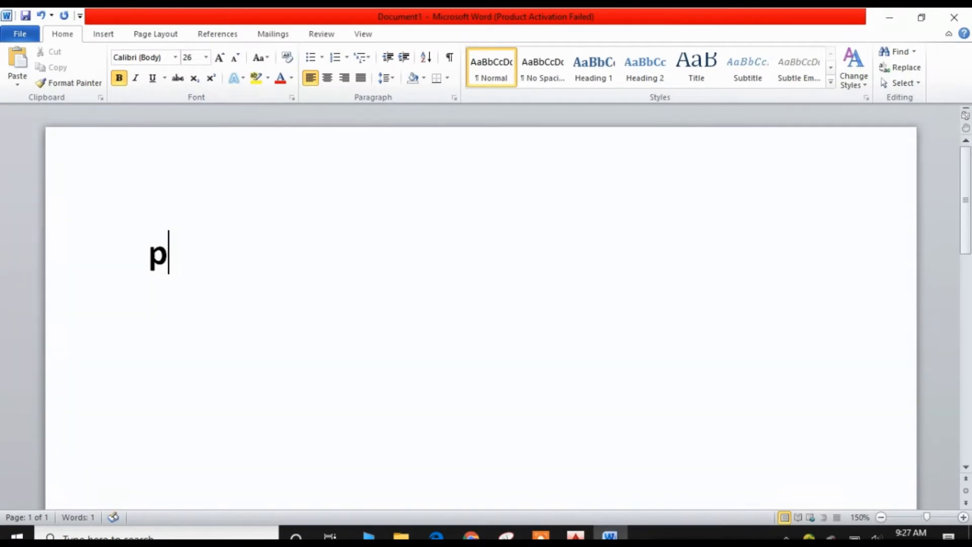
{"action": "key", "text": "BackSpace"}
{"action": "type", "text": "Press"}
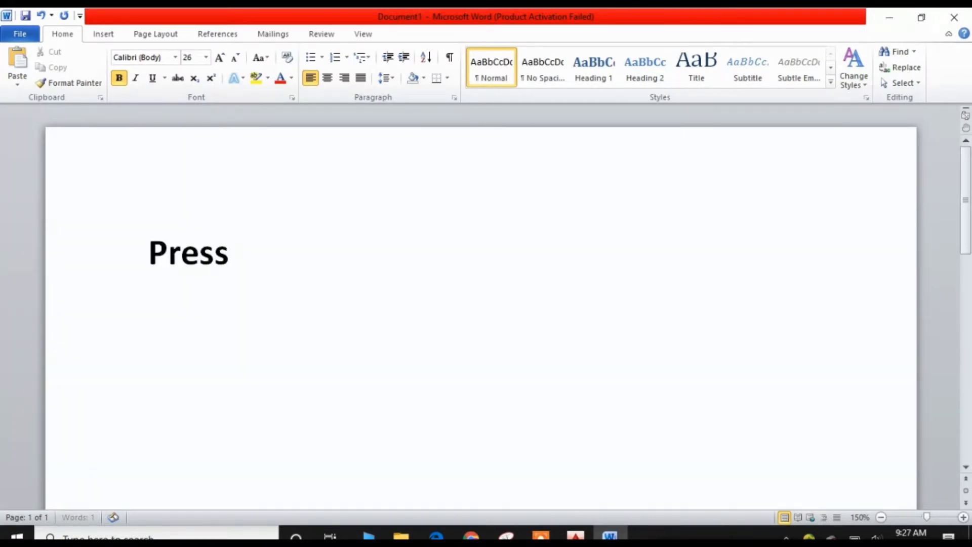
{"action": "type", "text": " z"}
{"action": "type", "text": "'"}
{"action": "key", "text": "Left"}
{"action": "key", "text": "Left"}
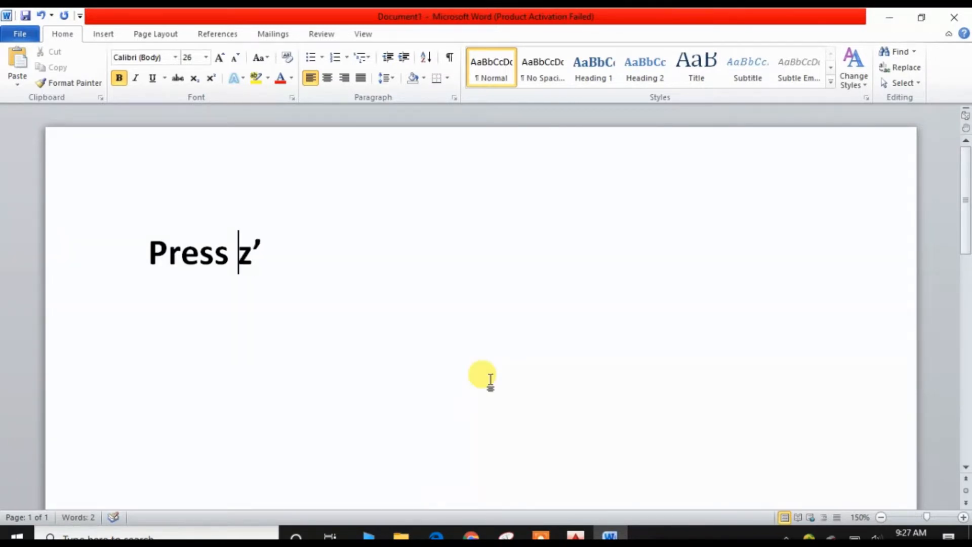
{"action": "type", "text": "'"}
{"action": "key", "text": "Right"}
{"action": "key", "text": "Right"}
{"action": "type", "text": "an"}
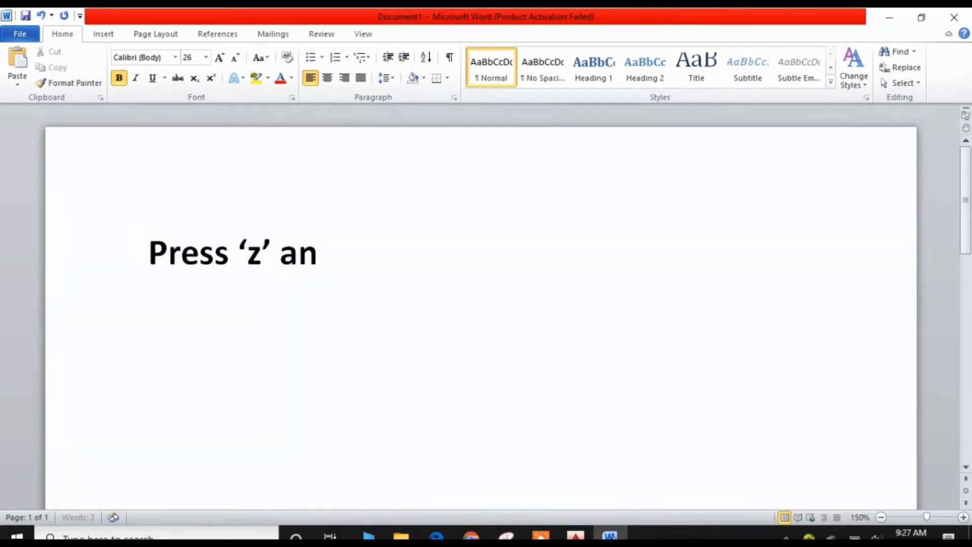
{"action": "type", "text": "d then"}
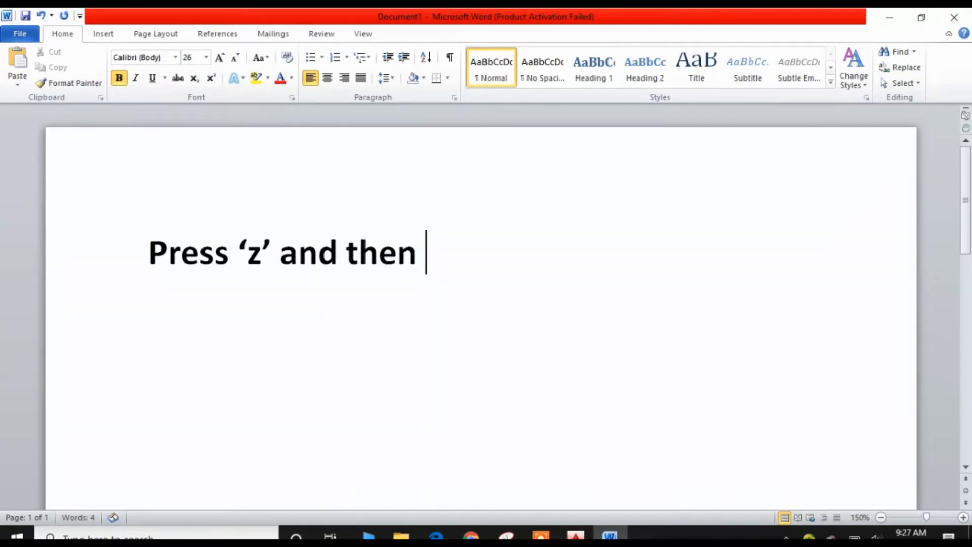
{"action": "type", "text": " ''"}
{"action": "key", "text": "Left"}
{"action": "type", "text": "e"}
{"action": "key", "text": "Right"}
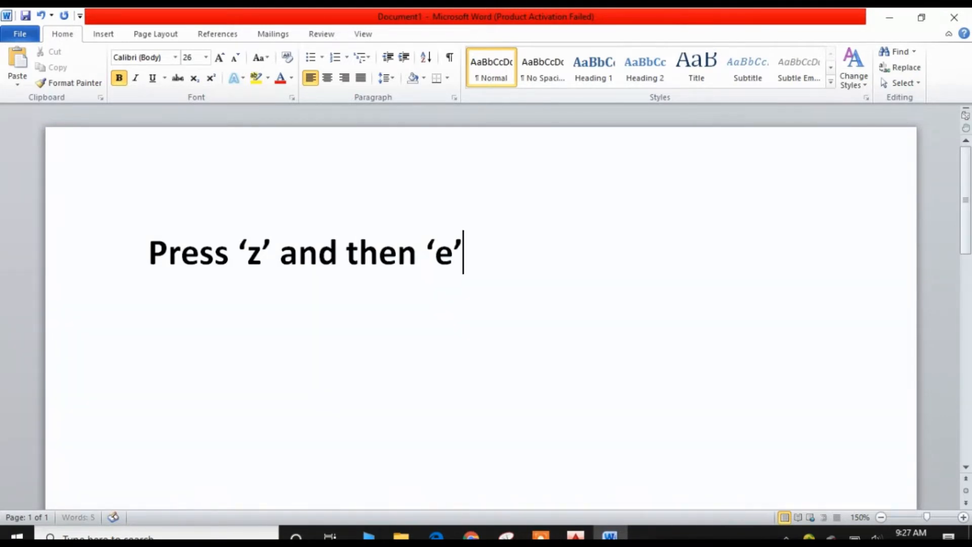
{"action": "type", "text": "to"}
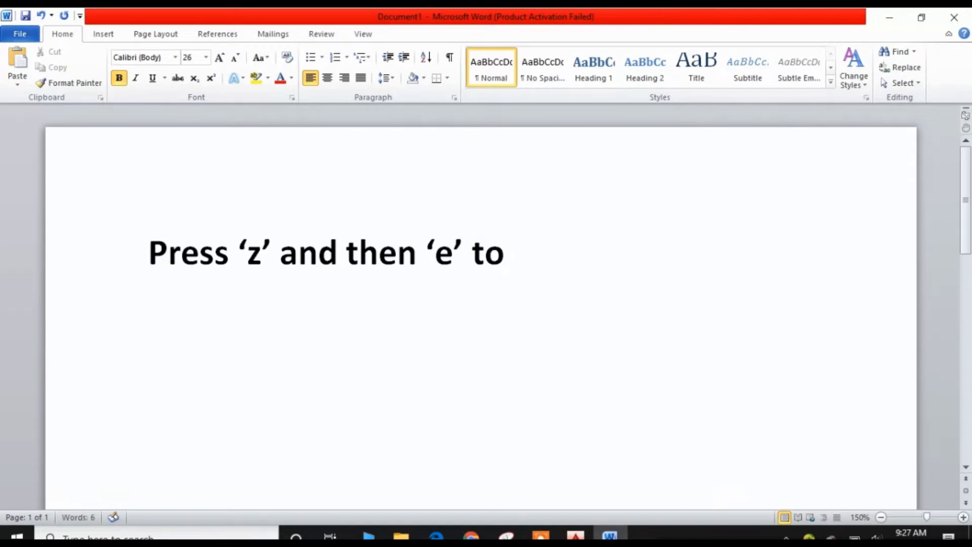
{"action": "type", "text": " fit the"}
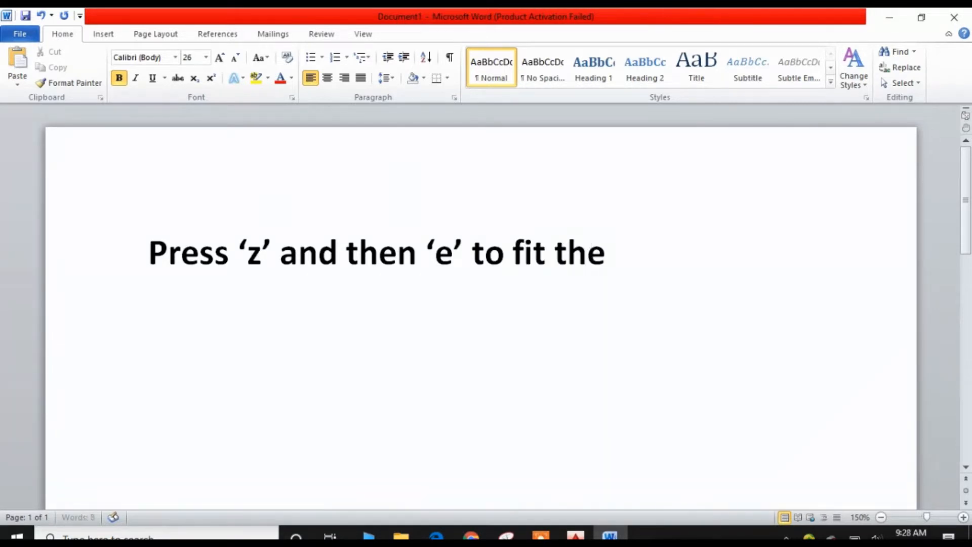
{"action": "type", "text": " image"}
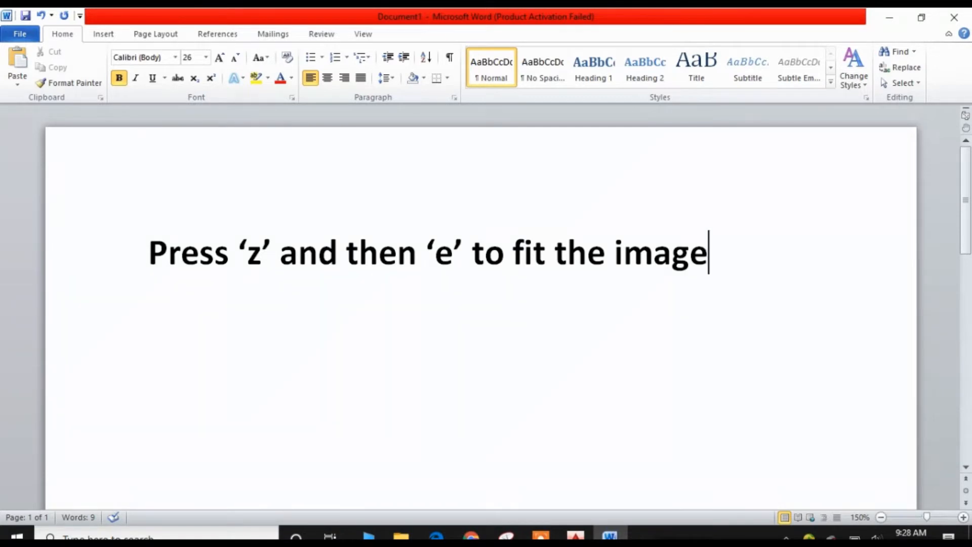
Step: Delete the whole note about fitting the image from the document and switch to AutoCAD
{"action": "key", "text": "BackSpace"}
{"action": "key", "text": "BackSpace"}
{"action": "key", "text": "BackSpace"}
{"action": "key", "text": "BackSpace"}
{"action": "key", "text": "BackSpace"}
{"action": "key", "text": "BackSpace"}
{"action": "key", "text": "BackSpace"}
{"action": "key", "text": "BackSpace"}
{"action": "key", "text": "BackSpace"}
{"action": "key", "text": "BackSpace"}
{"action": "key", "text": "BackSpace"}
{"action": "key", "text": "BackSpace"}
{"action": "key", "text": "BackSpace"}
{"action": "key", "text": "BackSpace"}
{"action": "key", "text": "BackSpace"}
{"action": "key", "text": "BackSpace"}
{"action": "key", "text": "BackSpace"}
{"action": "key", "text": "BackSpace"}
{"action": "key", "text": "BackSpace"}
{"action": "key", "text": "BackSpace"}
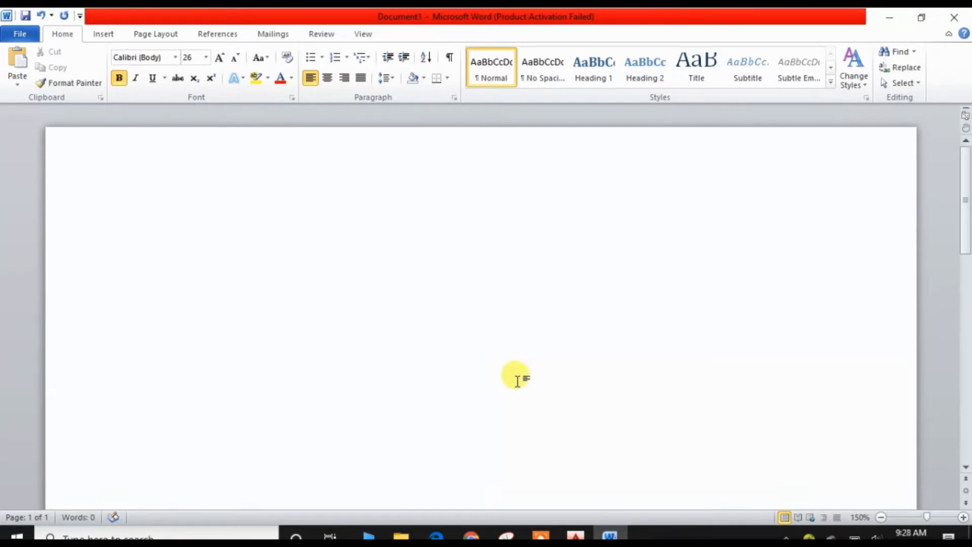
{"action": "left_click", "coordinate": [577, 534]}
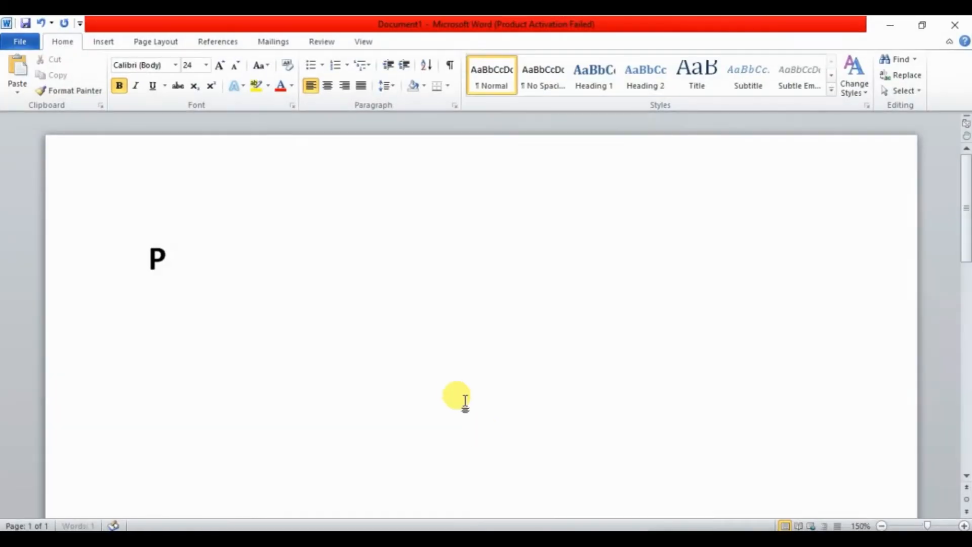
Step: Complete the note in the Word document as "Press 'f3' to show the centre point of the circle"
{"action": "type", "text": "ress "}
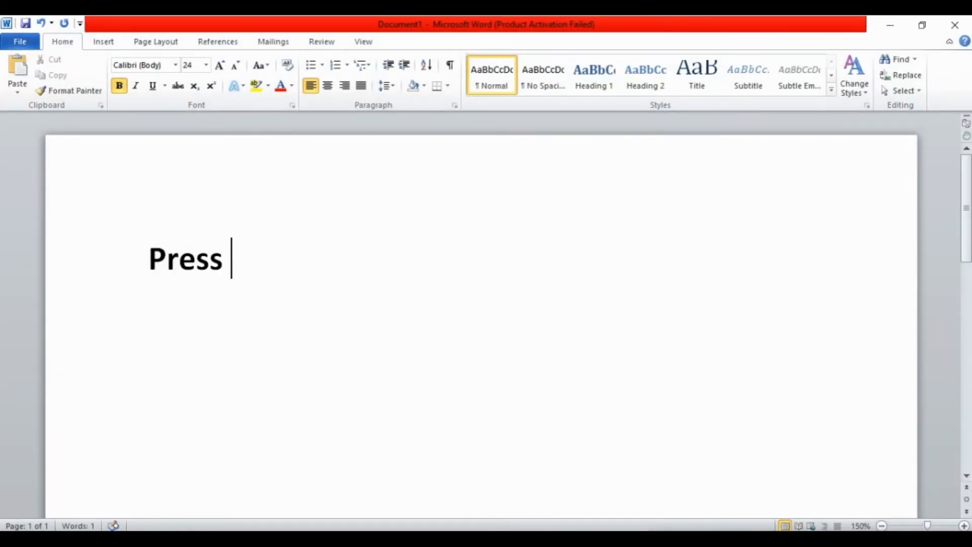
{"action": "type", "text": "'f3'"}
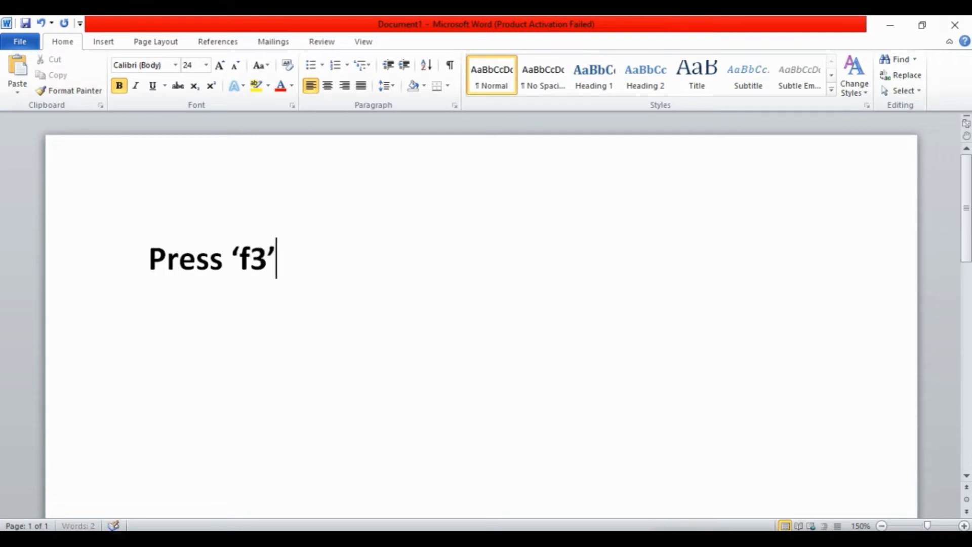
{"action": "type", "text": " to"}
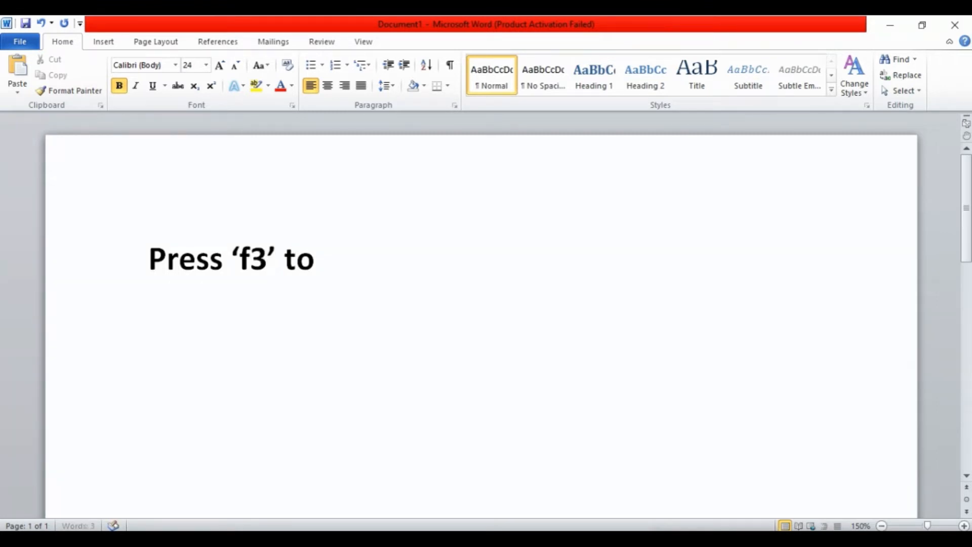
{"action": "type", "text": " show the"}
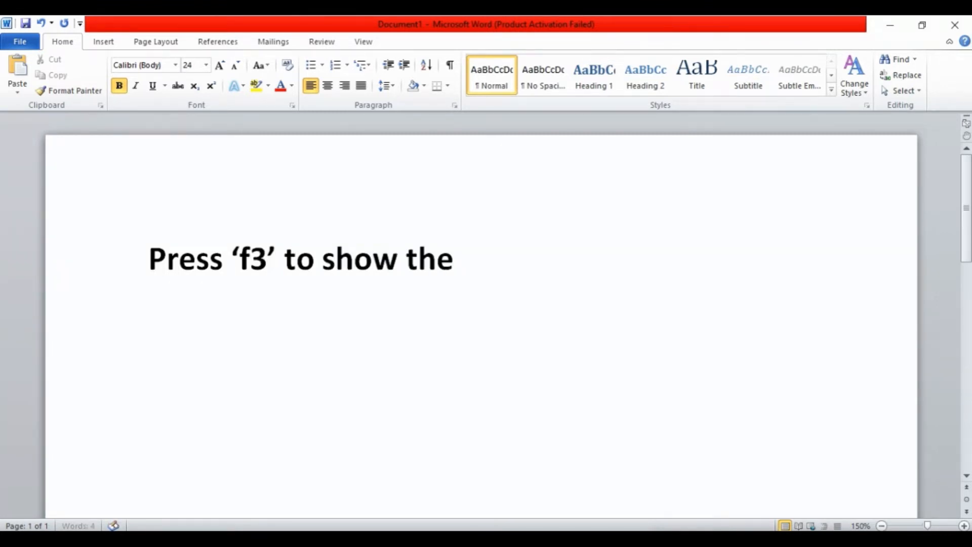
{"action": "type", "text": " centre "}
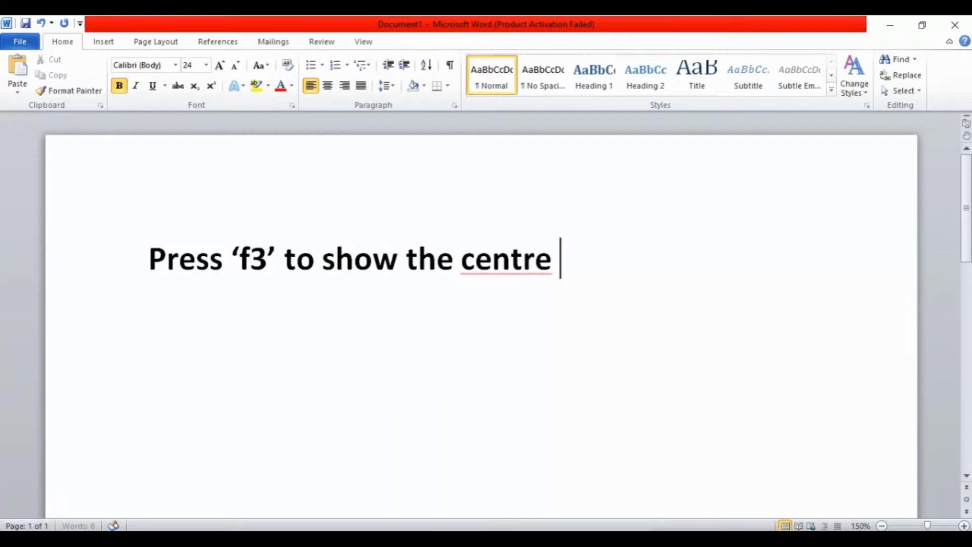
{"action": "type", "text": "point o"}
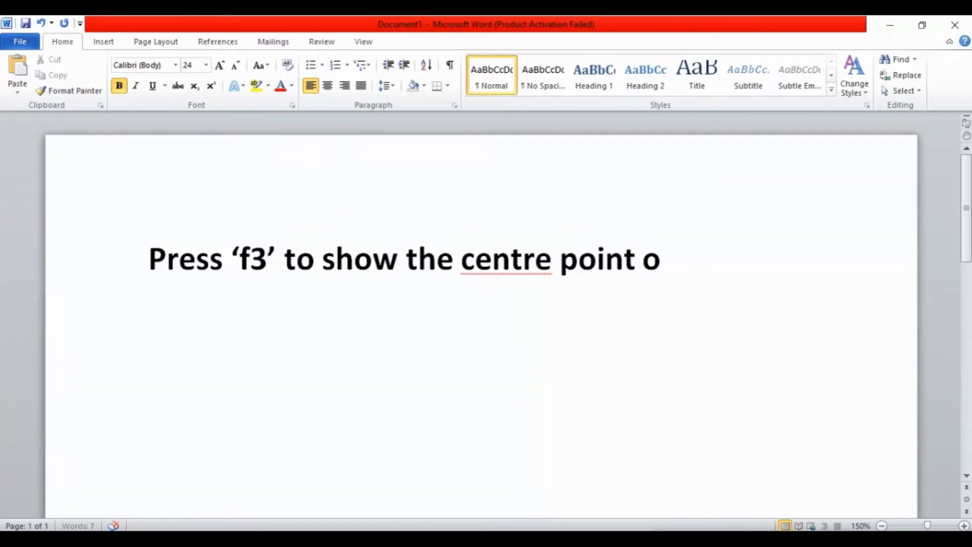
{"action": "type", "text": "f the c"}
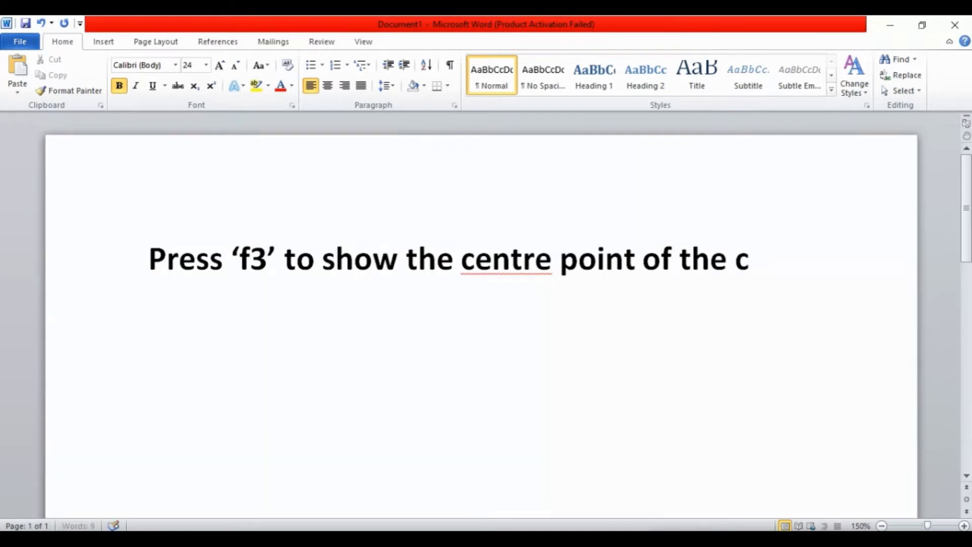
{"action": "type", "text": "ircle"}
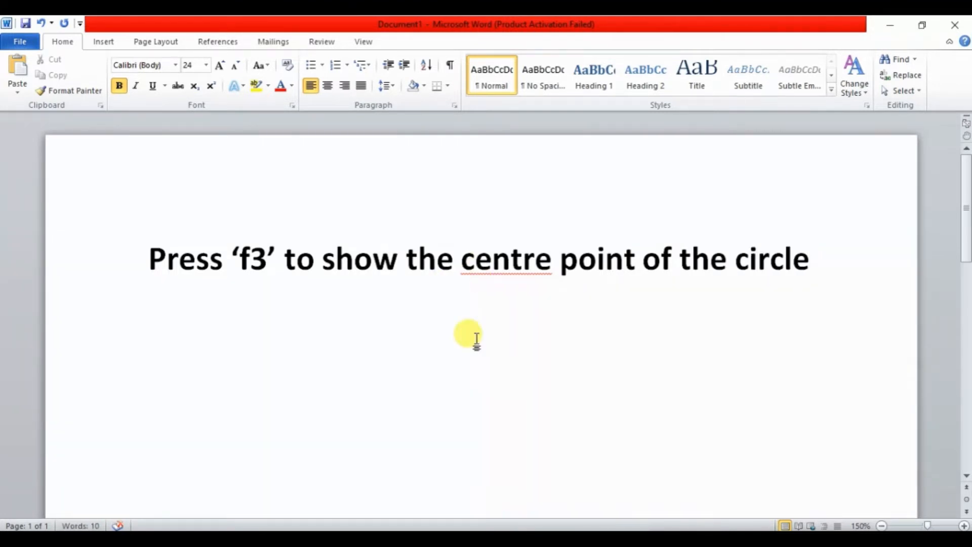
Step: Switch to AutoCAD and toggle object snap and object snap tracking off and back on
{"action": "left_click", "coordinate": [541, 481]}
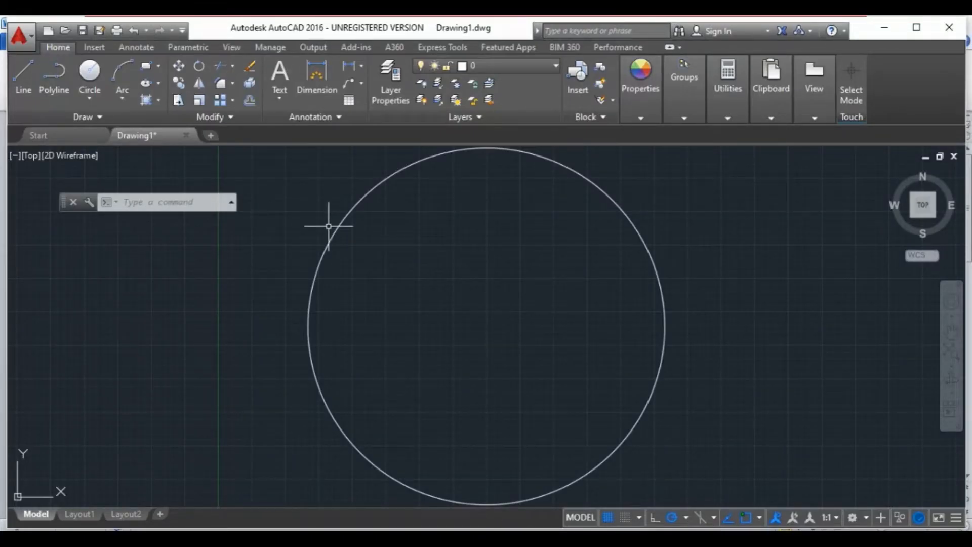
{"action": "key", "text": "F3"}
{"action": "key", "text": "F3"}
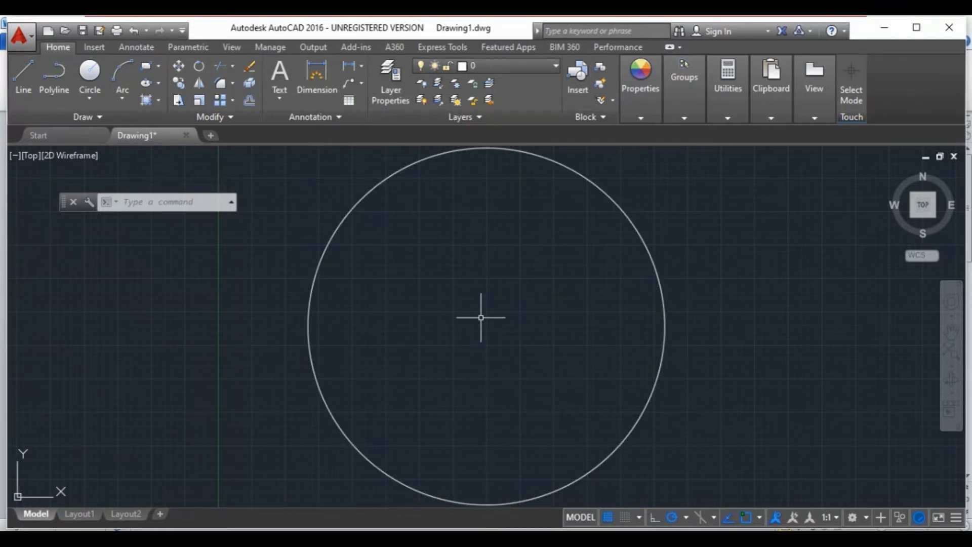
{"action": "key", "text": "F11"}
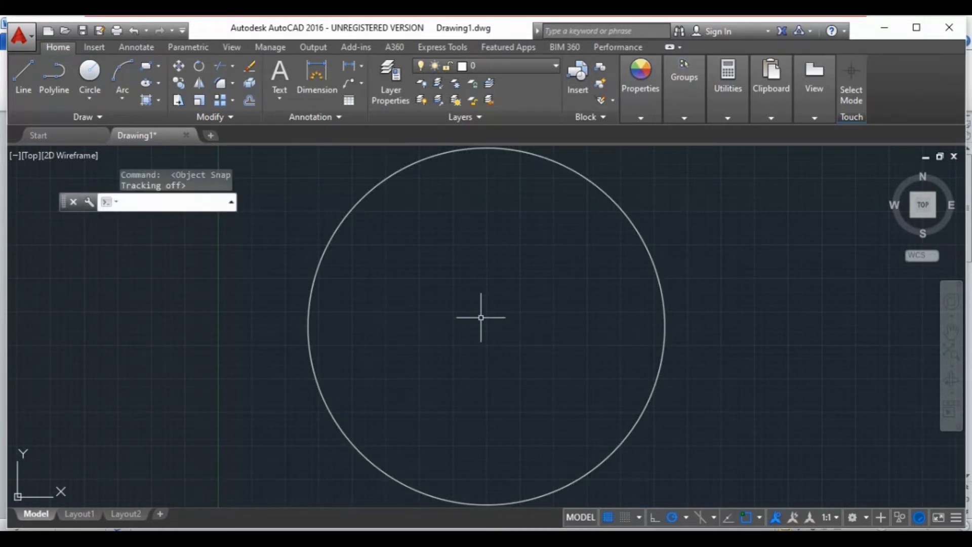
{"action": "key", "text": "F11"}
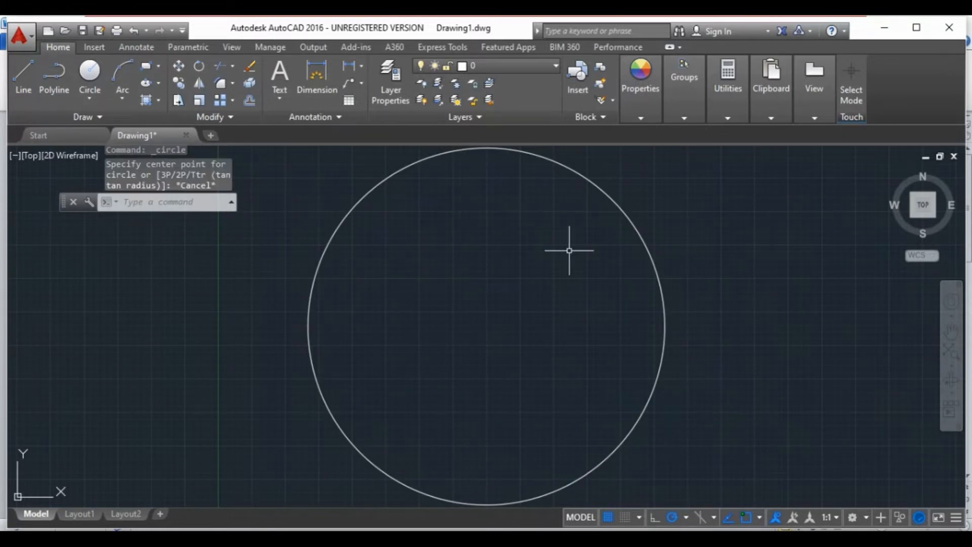
Step: Draw a second circle with a radius of about 10.23, concentric inside the existing circle
{"action": "left_click", "coordinate": [96, 94]}
{"action": "left_click", "coordinate": [79, 124]}
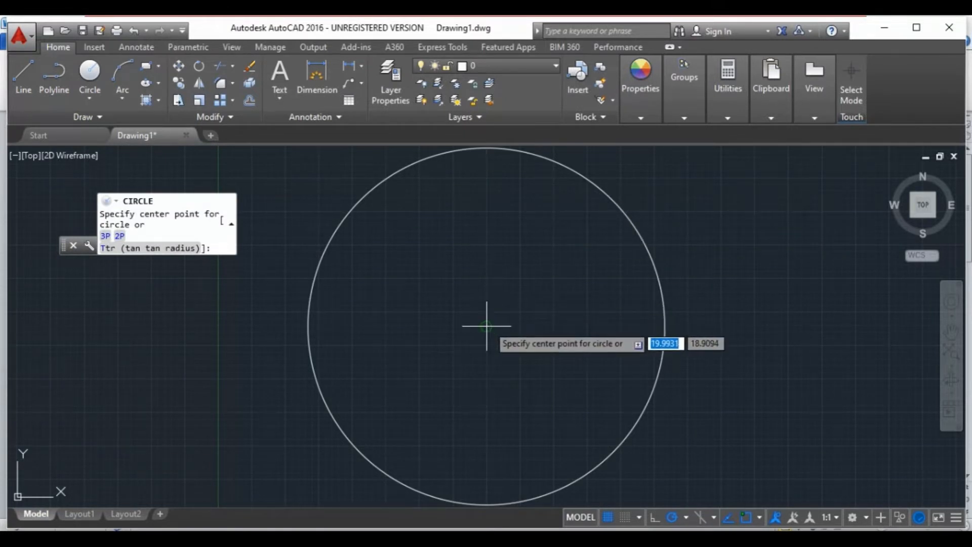
{"action": "left_click", "coordinate": [486, 325]}
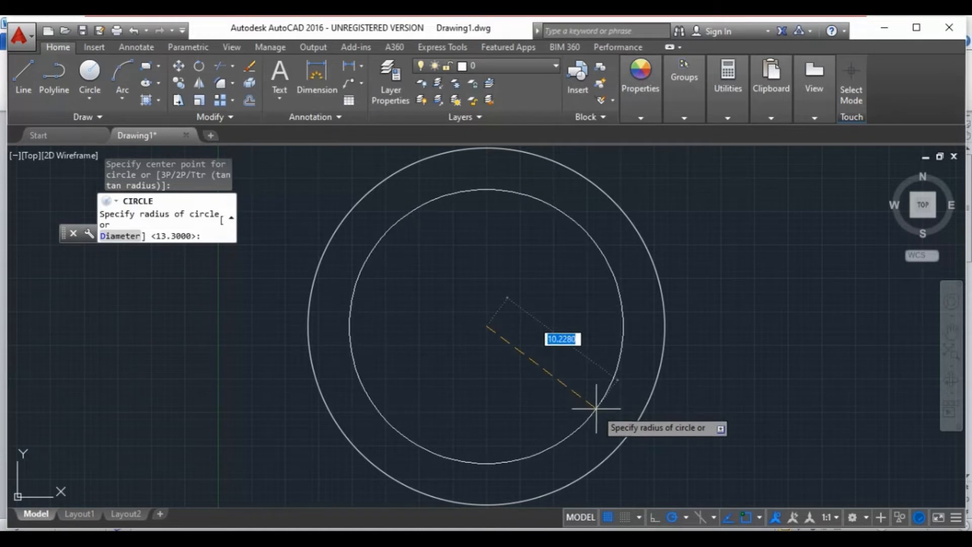
{"action": "left_click", "coordinate": [596, 408]}
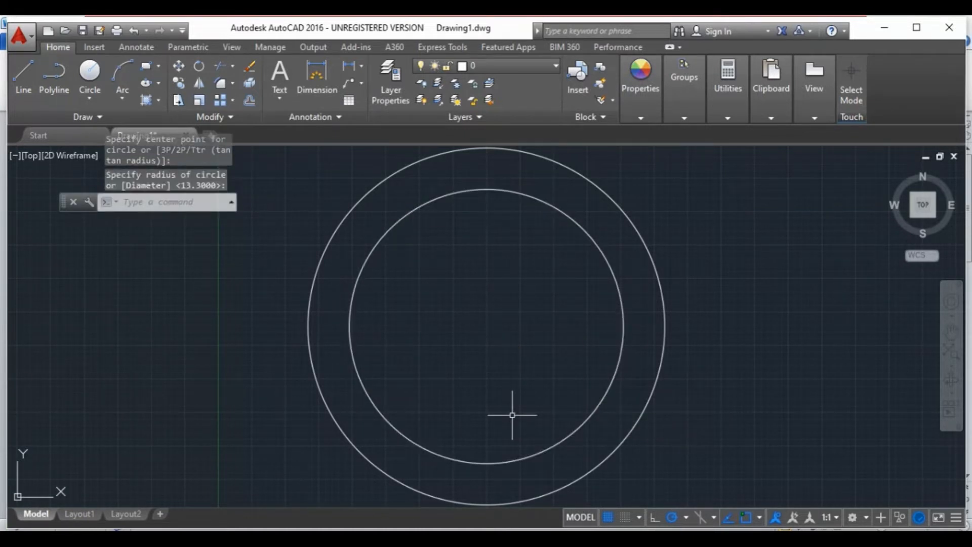
Step: Switch to Word and replace the note about the centre point with "Now we will use Hatch command"
{"action": "mouse_move", "coordinate": [576, 539]}
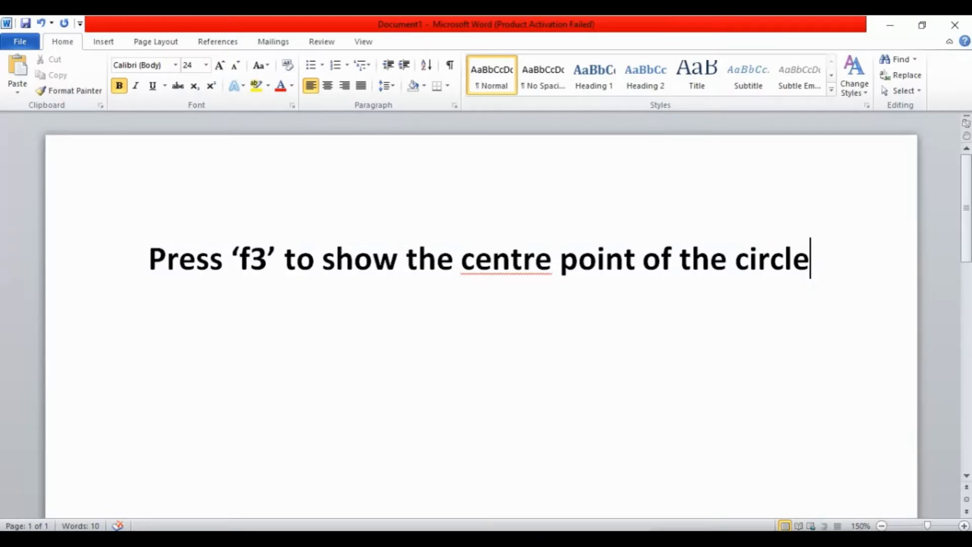
{"action": "key", "text": "BackSpace"}
{"action": "key", "text": "BackSpace"}
{"action": "key", "text": "BackSpace"}
{"action": "key", "text": "BackSpace"}
{"action": "key", "text": "BackSpace"}
{"action": "key", "text": "BackSpace"}
{"action": "key", "text": "BackSpace"}
{"action": "key", "text": "BackSpace"}
{"action": "key", "text": "BackSpace"}
{"action": "key", "text": "BackSpace"}
{"action": "key", "text": "BackSpace"}
{"action": "key", "text": "BackSpace"}
{"action": "key", "text": "BackSpace"}
{"action": "key", "text": "BackSpace"}
{"action": "key", "text": "BackSpace"}
{"action": "key", "text": "BackSpace"}
{"action": "key", "text": "BackSpace"}
{"action": "key", "text": "BackSpace"}
{"action": "key", "text": "BackSpace"}
{"action": "key", "text": "BackSpace"}
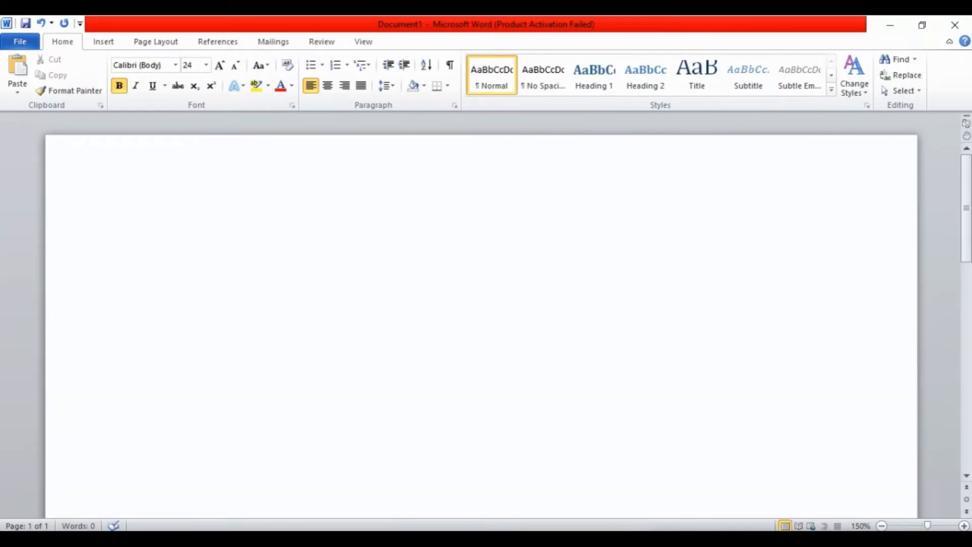
{"action": "type", "text": "Now"}
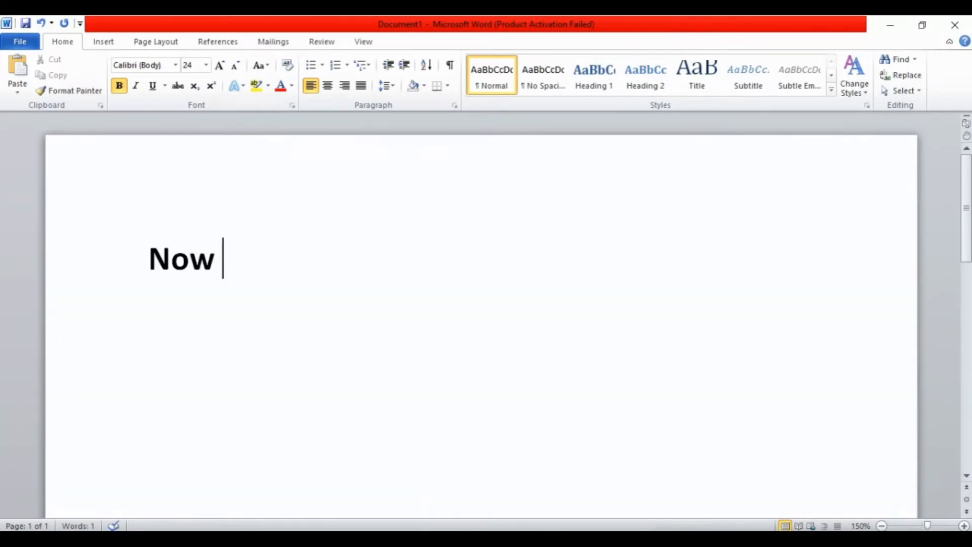
{"action": "type", "text": " we will"}
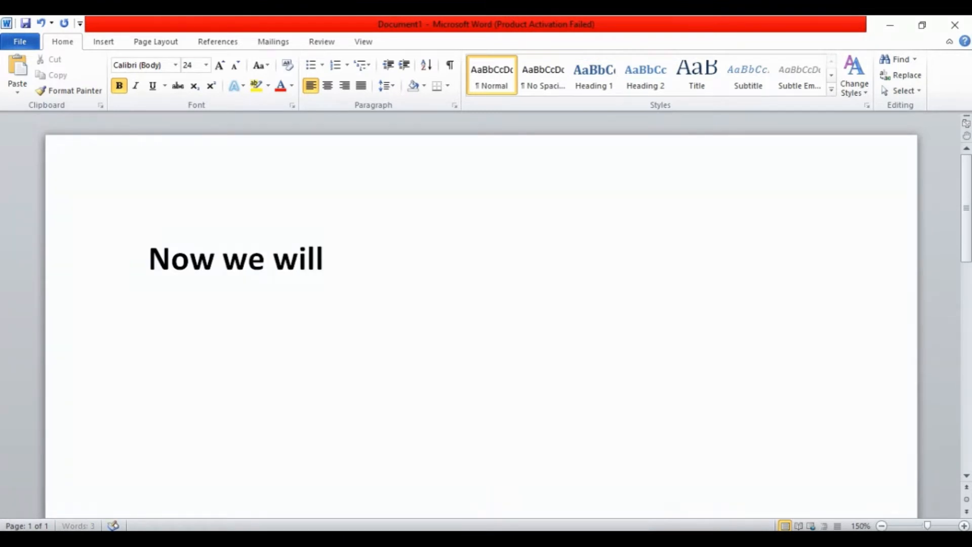
{"action": "type", "text": " use Hatch"}
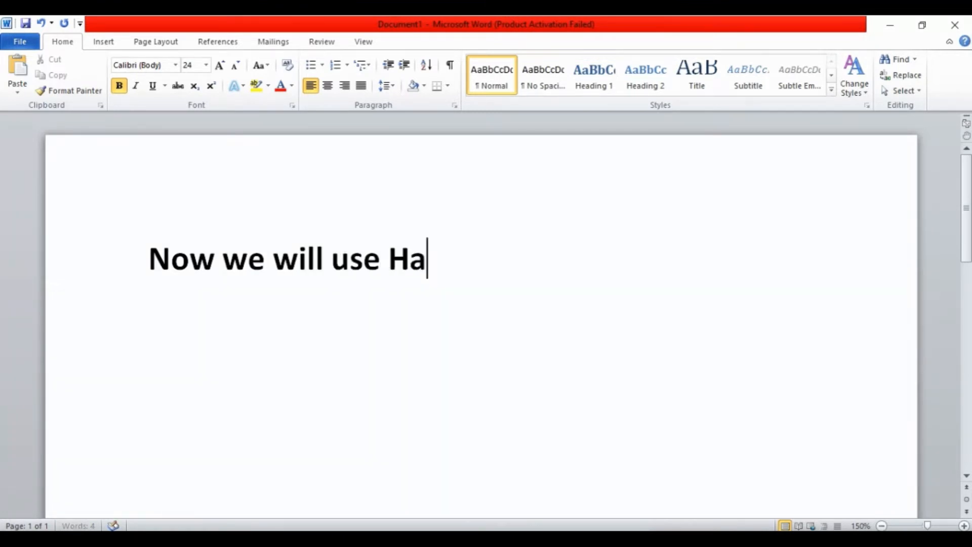
{"action": "type", "text": " command"}
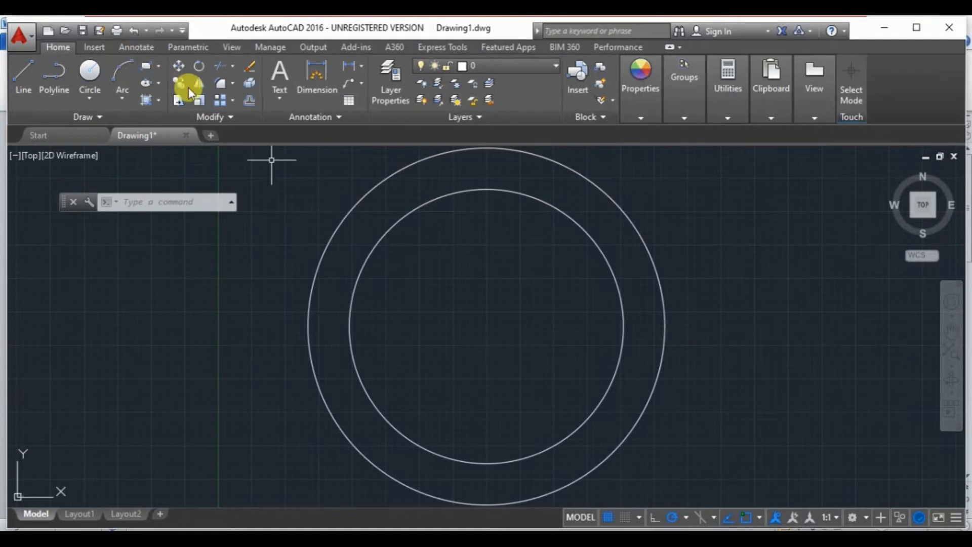
Step: Switch to AutoCAD and hatch the ring between the two circles with the ANGLE pattern
{"action": "left_click", "coordinate": [157, 103]}
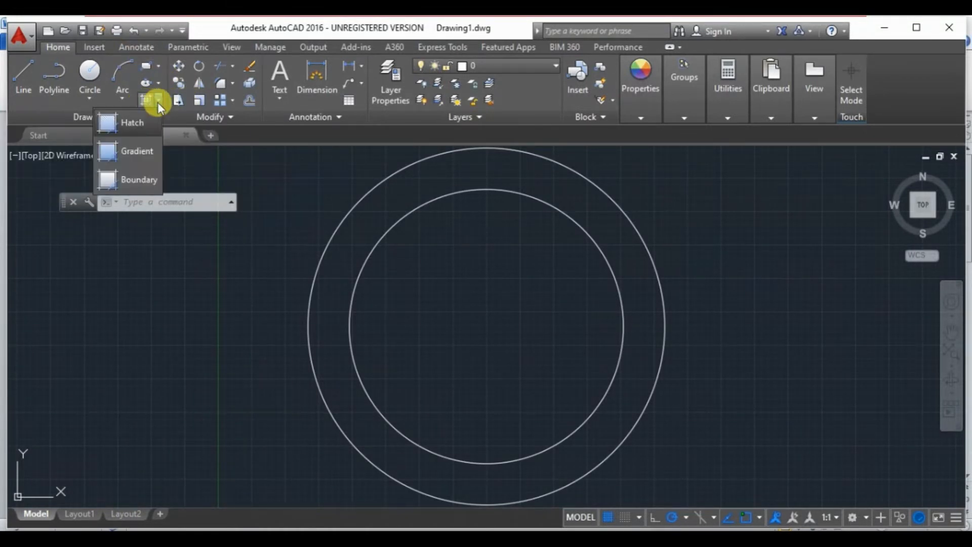
{"action": "left_click", "coordinate": [137, 124]}
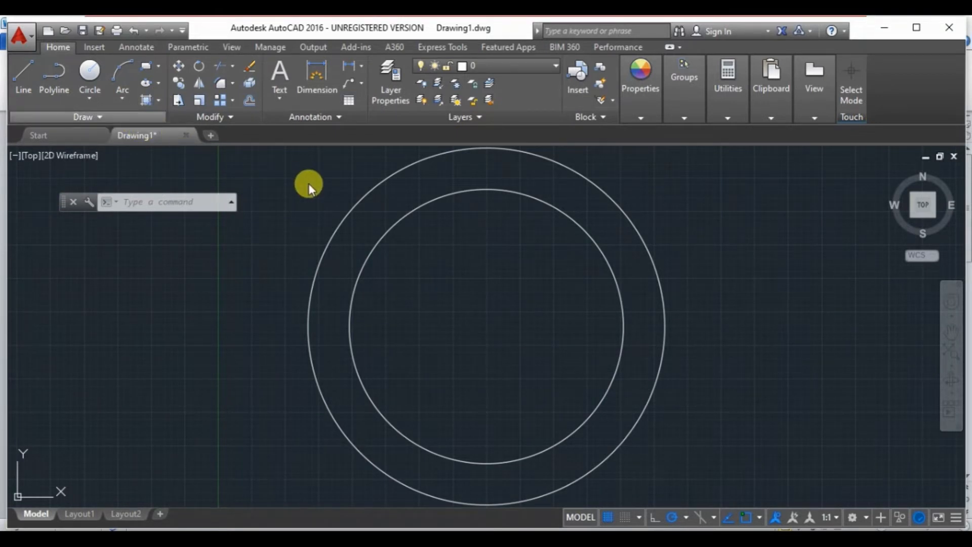
{"action": "left_click", "coordinate": [423, 191]}
{"action": "left_click", "coordinate": [189, 87]}
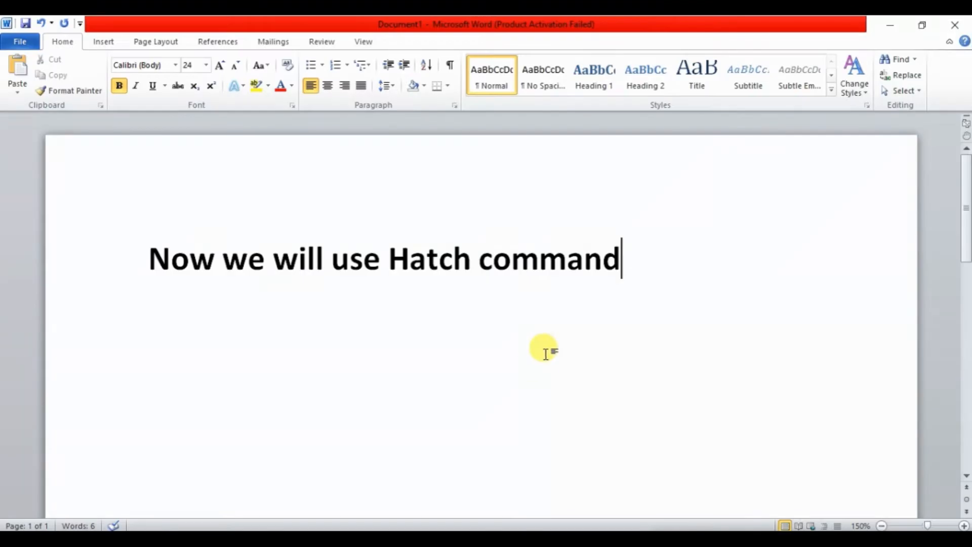
Step: Switch to Word and replace the note about the Hatch command with "You can choose any style you want"
{"action": "key", "text": "BackSpace"}
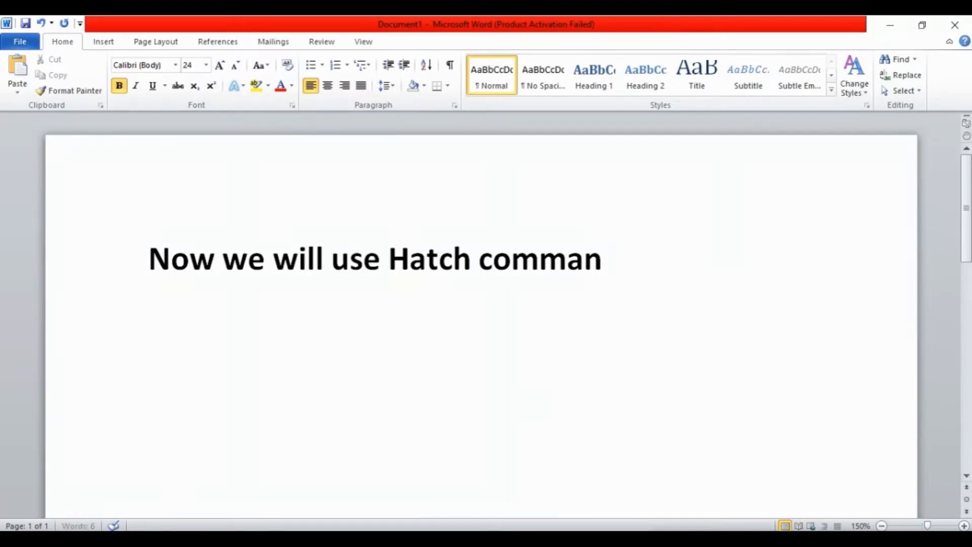
{"action": "key", "text": "BackSpace"}
{"action": "key", "text": "BackSpace"}
{"action": "key", "text": "BackSpace"}
{"action": "key", "text": "BackSpace"}
{"action": "key", "text": "BackSpace"}
{"action": "key", "text": "BackSpace"}
{"action": "key", "text": "BackSpace"}
{"action": "key", "text": "BackSpace"}
{"action": "key", "text": "BackSpace"}
{"action": "key", "text": "BackSpace"}
{"action": "key", "text": "BackSpace"}
{"action": "key", "text": "BackSpace"}
{"action": "key", "text": "BackSpace"}
{"action": "key", "text": "BackSpace"}
{"action": "key", "text": "BackSpace"}
{"action": "key", "text": "BackSpace"}
{"action": "key", "text": "BackSpace"}
{"action": "key", "text": "BackSpace"}
{"action": "key", "text": "BackSpace"}
{"action": "key", "text": "BackSpace"}
{"action": "type", "text": "Y"}
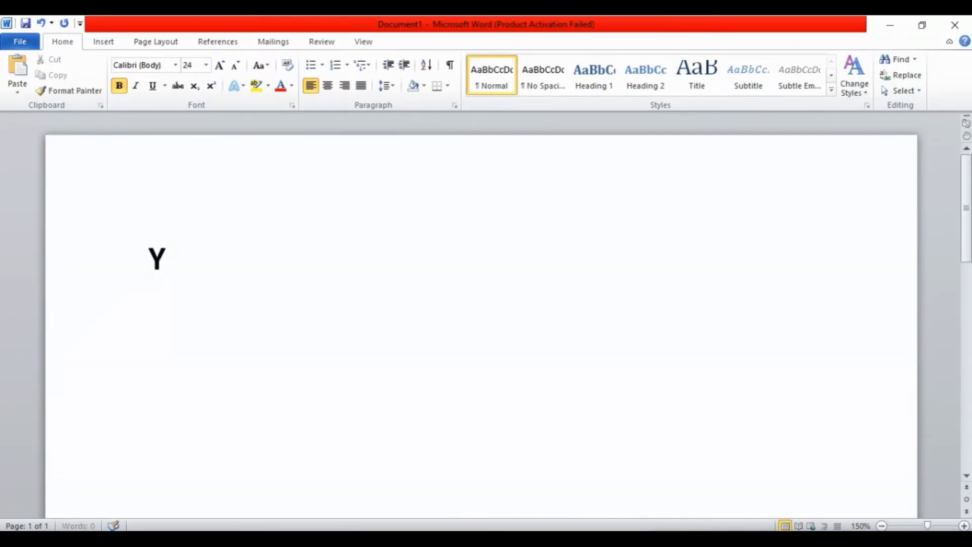
{"action": "type", "text": "ou can "}
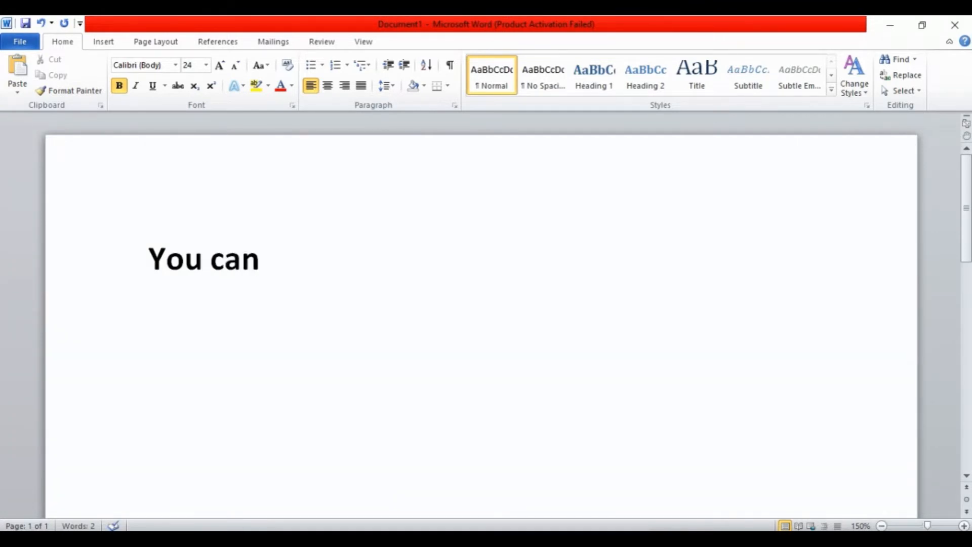
{"action": "type", "text": "choose any"}
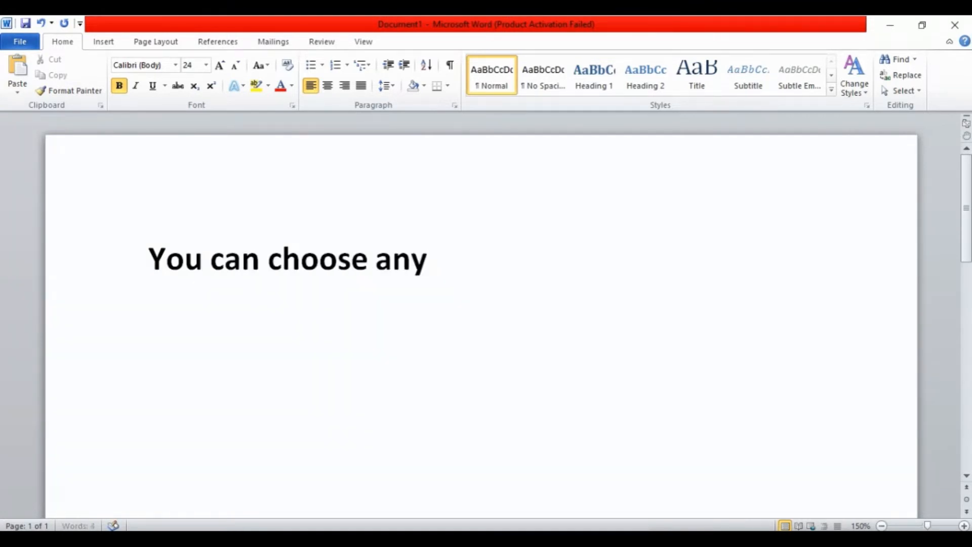
{"action": "type", "text": " styl"}
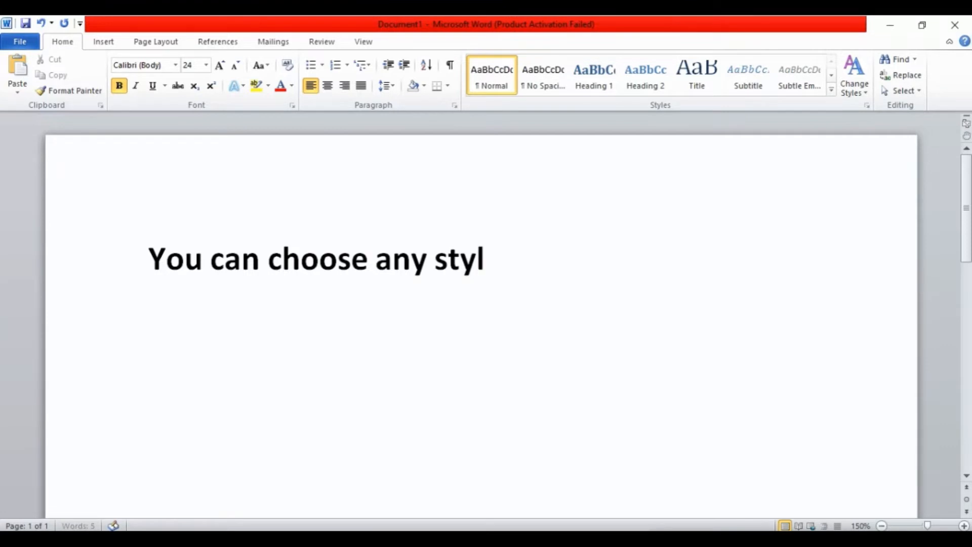
{"action": "type", "text": "e you want"}
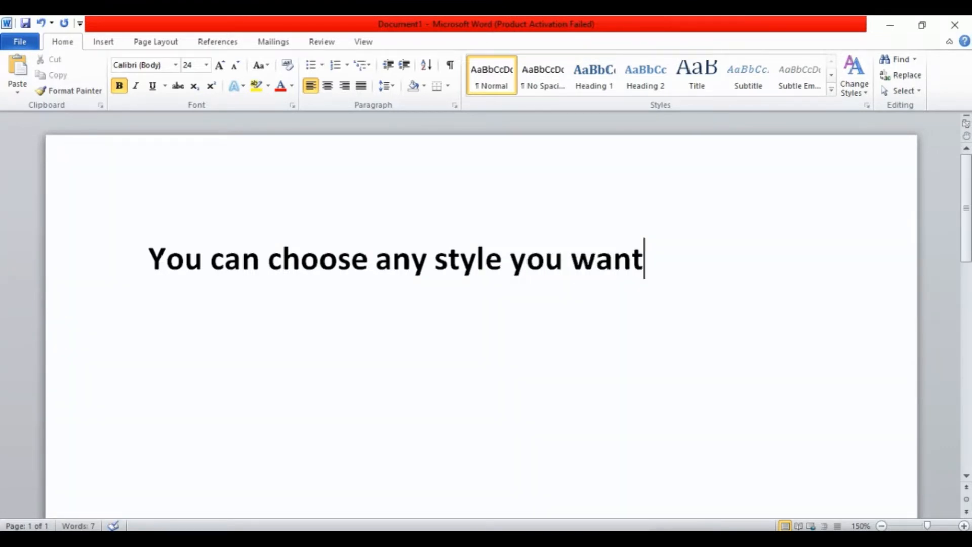
Step: Switch to AutoCAD and end the ring's hatch by starting the Line command
{"action": "mouse_move", "coordinate": [576, 540]}
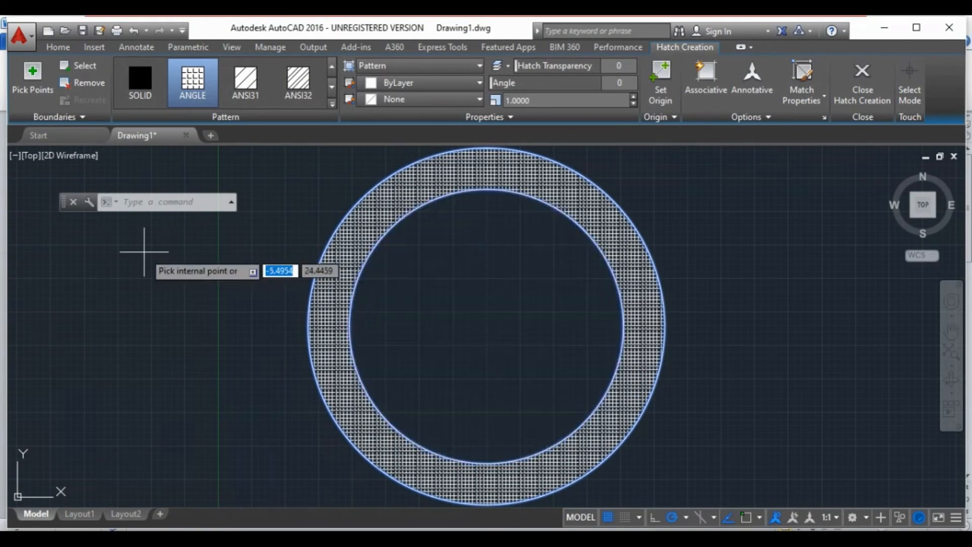
{"action": "left_click", "coordinate": [52, 47]}
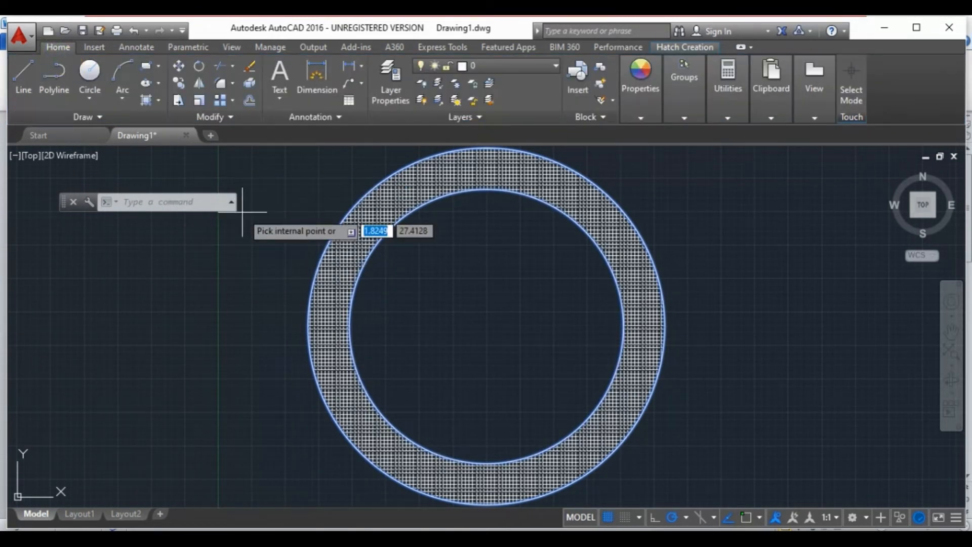
{"action": "left_click", "coordinate": [31, 89]}
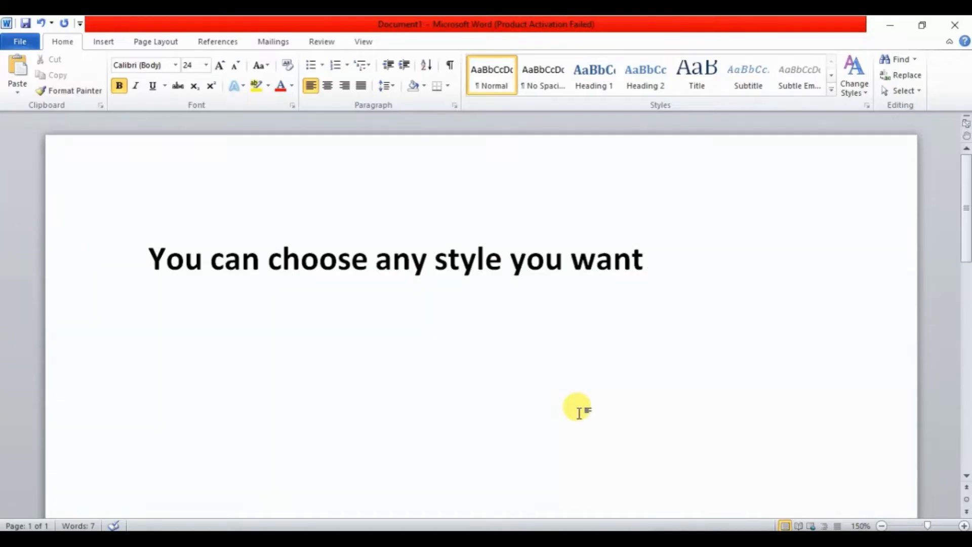
Step: Switch to Word and replace the note about choosing a style with "Now we will create small boxes"
{"action": "key", "text": "BackSpace"}
{"action": "key", "text": "BackSpace"}
{"action": "key", "text": "BackSpace"}
{"action": "key", "text": "BackSpace"}
{"action": "key", "text": "BackSpace"}
{"action": "key", "text": "BackSpace"}
{"action": "key", "text": "BackSpace"}
{"action": "key", "text": "BackSpace"}
{"action": "key", "text": "BackSpace"}
{"action": "key", "text": "BackSpace"}
{"action": "key", "text": "BackSpace"}
{"action": "key", "text": "BackSpace"}
{"action": "key", "text": "BackSpace"}
{"action": "key", "text": "BackSpace"}
{"action": "key", "text": "BackSpace"}
{"action": "key", "text": "BackSpace"}
{"action": "key", "text": "BackSpace"}
{"action": "key", "text": "BackSpace"}
{"action": "key", "text": "BackSpace"}
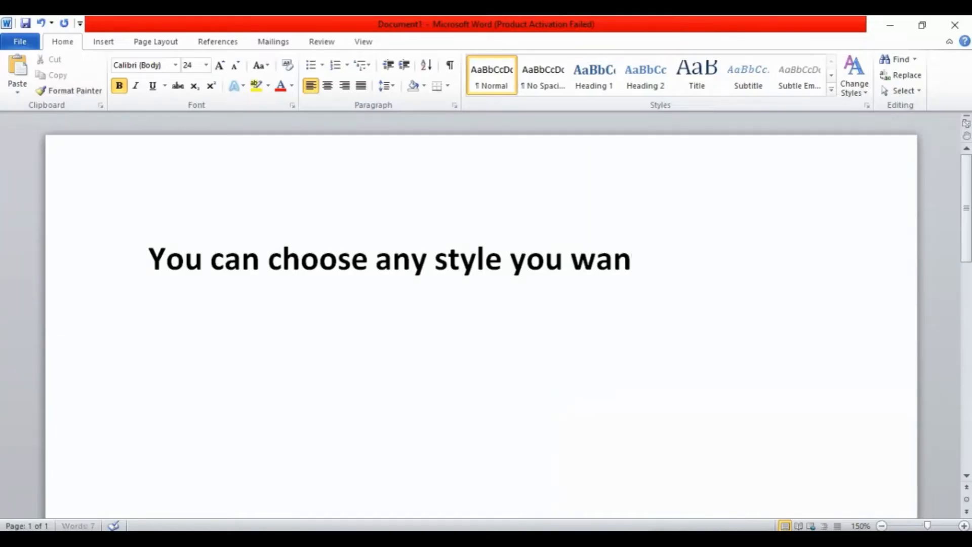
{"action": "key", "text": "BackSpace"}
{"action": "key", "text": "BackSpace"}
{"action": "key", "text": "BackSpace"}
{"action": "key", "text": "BackSpace"}
{"action": "key", "text": "BackSpace"}
{"action": "key", "text": "BackSpace"}
{"action": "key", "text": "BackSpace"}
{"action": "key", "text": "BackSpace"}
{"action": "key", "text": "BackSpace"}
{"action": "key", "text": "BackSpace"}
{"action": "key", "text": "BackSpace"}
{"action": "key", "text": "BackSpace"}
{"action": "key", "text": "BackSpace"}
{"action": "key", "text": "BackSpace"}
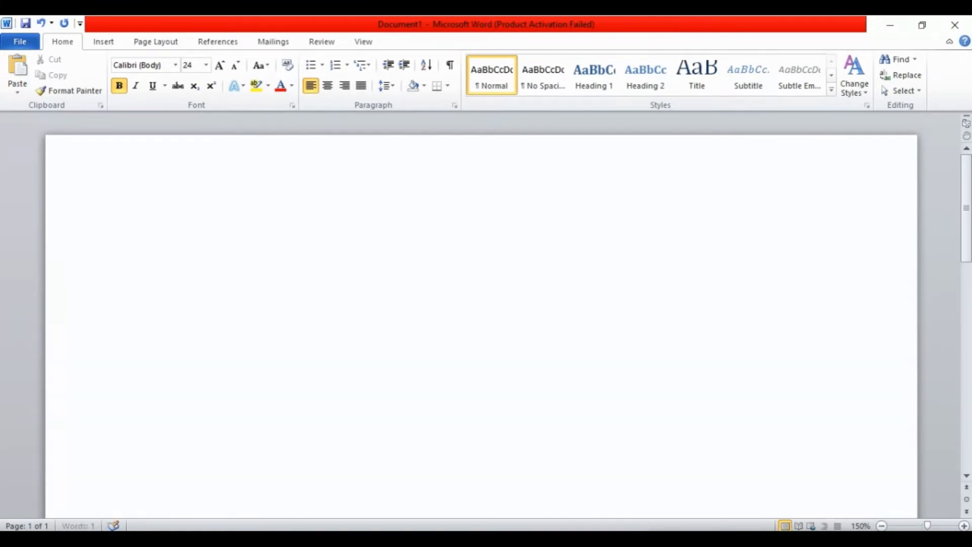
{"action": "type", "text": "Now we"}
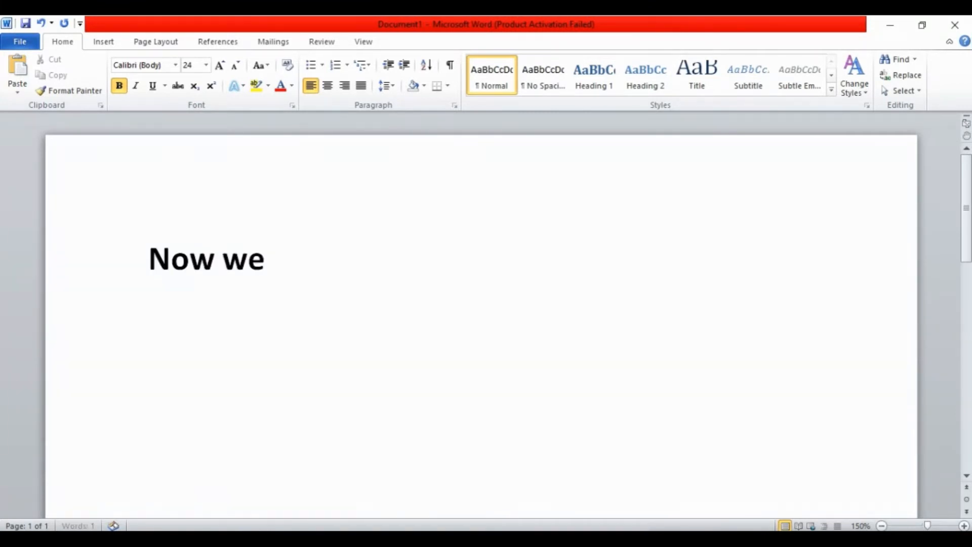
{"action": "type", "text": " will cr"}
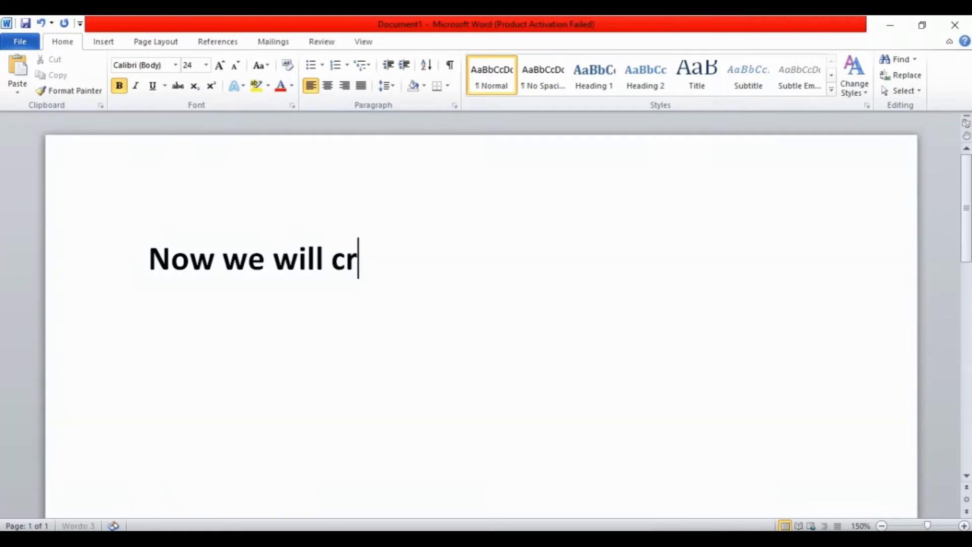
{"action": "type", "text": "eate small"}
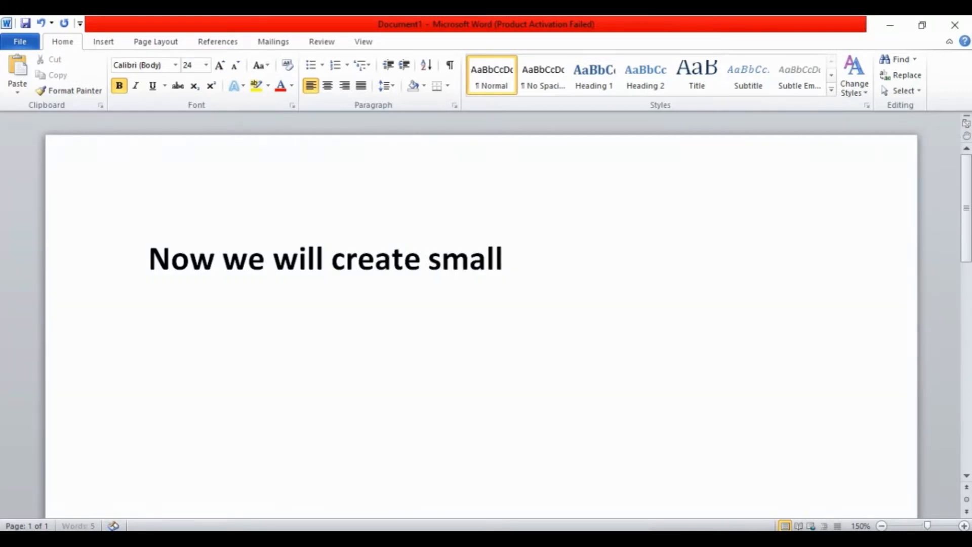
{"action": "type", "text": " boxes"}
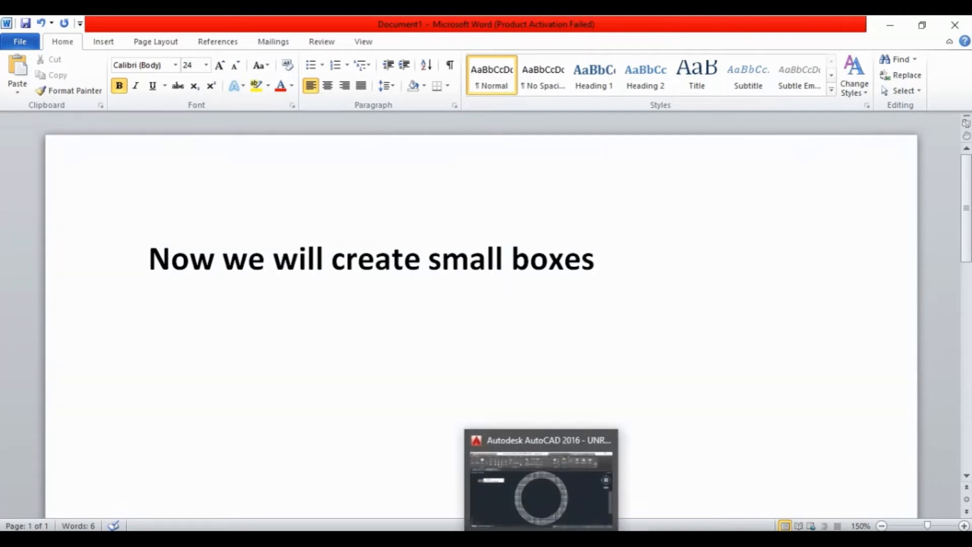
Step: Switch to AutoCAD and draw a 1-unit guide line straight down from the top of the inner circle
{"action": "left_click", "coordinate": [566, 539]}
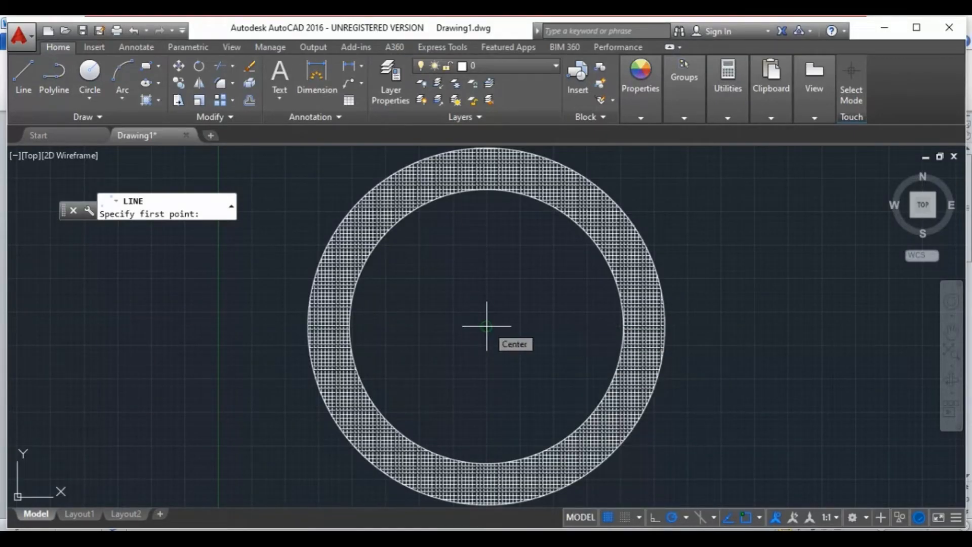
{"action": "left_click", "coordinate": [26, 77]}
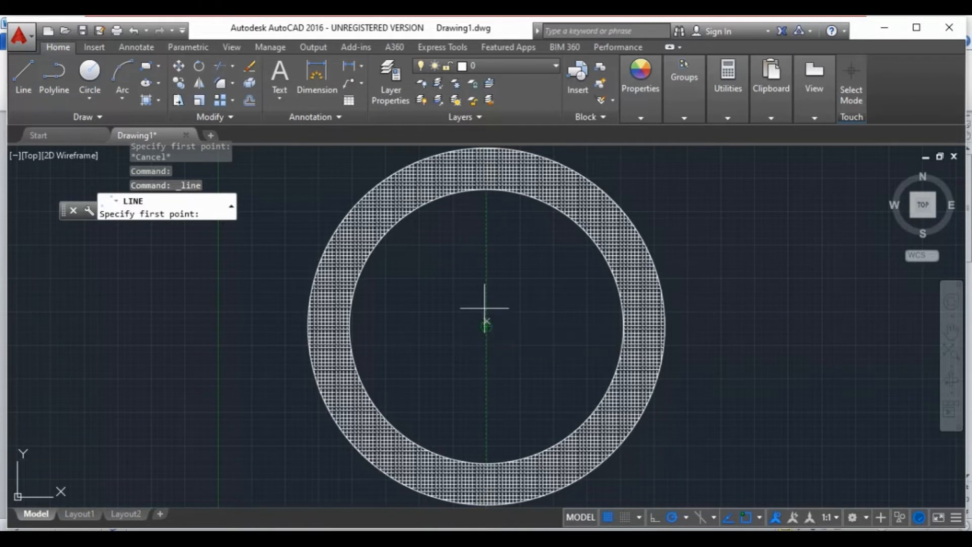
{"action": "left_click", "coordinate": [486, 191]}
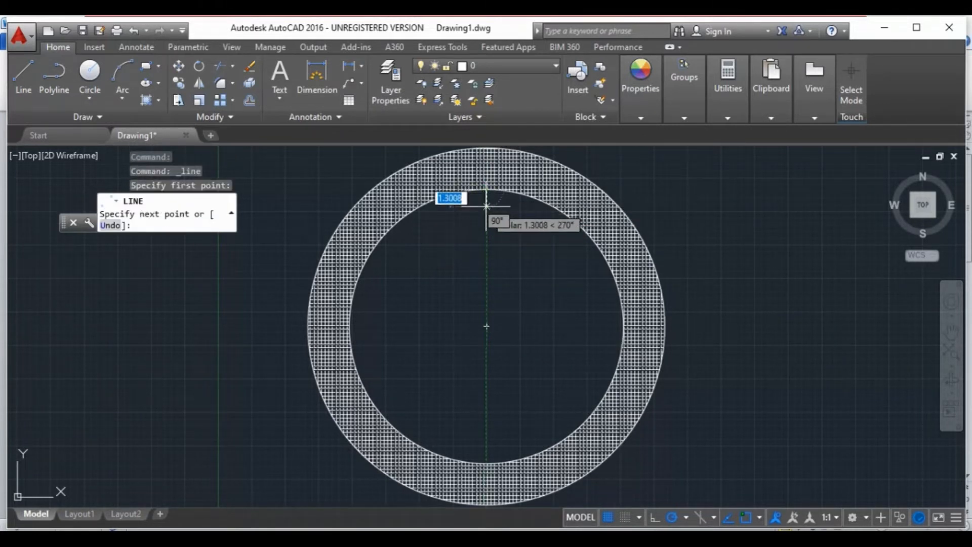
{"action": "scroll", "coordinate": [486, 206], "scroll_direction": "up", "scroll_amount": 4}
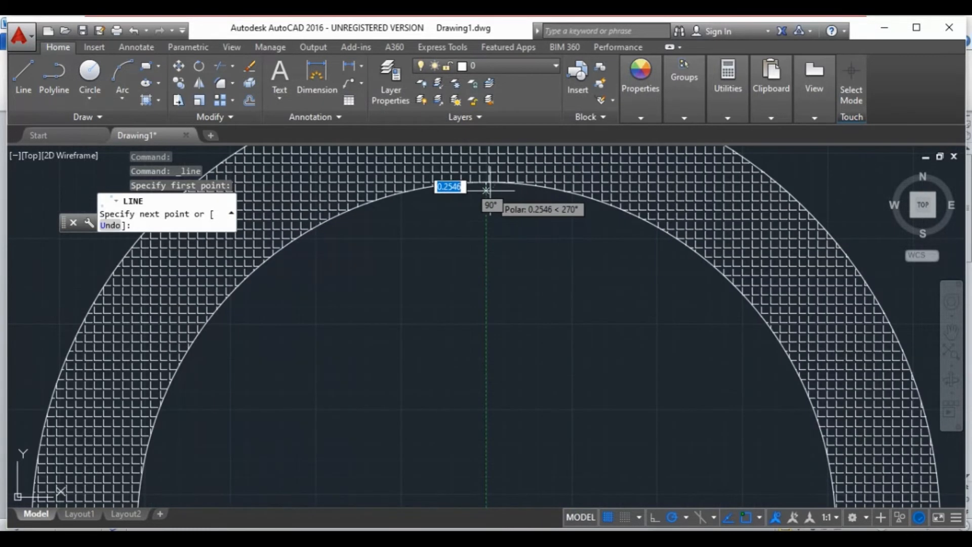
{"action": "type", "text": "1"}
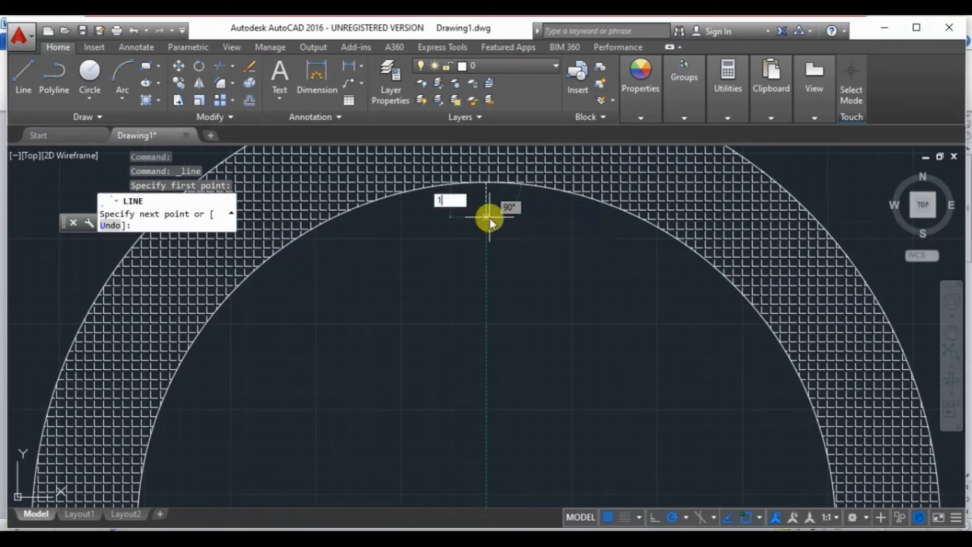
{"action": "key", "text": "Return"}
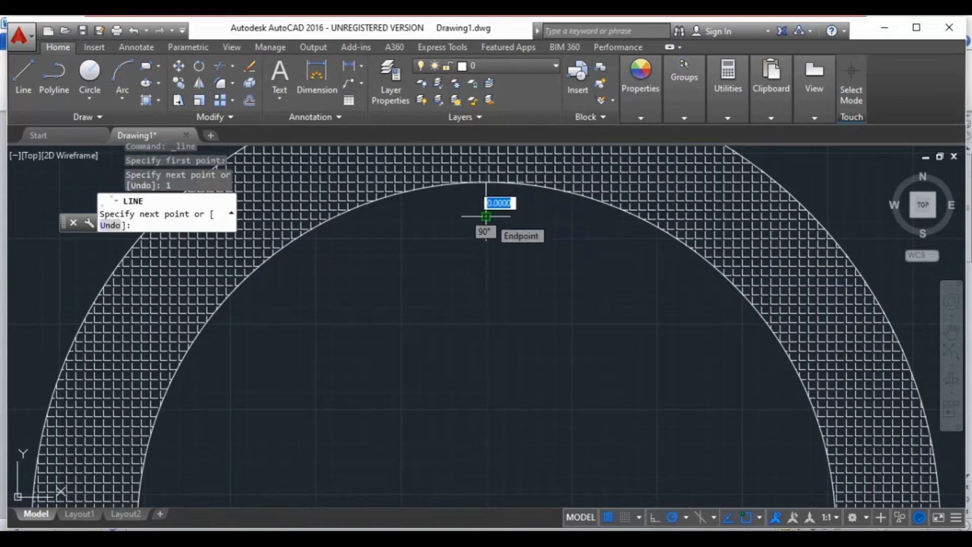
Step: Draw a 0.5 by 0.5 box centred below the guide line, starting with a 0.25 segment rightward from its lower end
{"action": "type", "text": "0."}
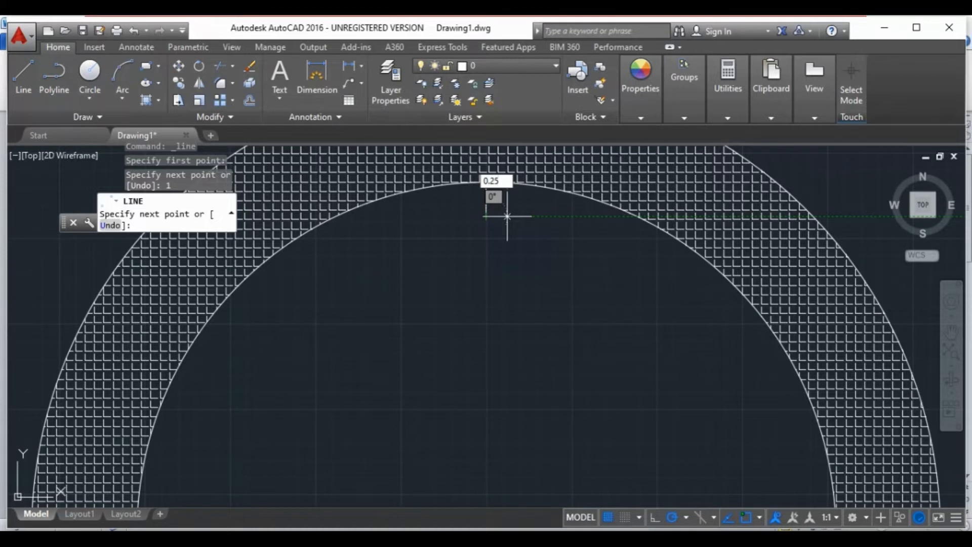
{"action": "type", "text": "25"}
{"action": "key", "text": "Return"}
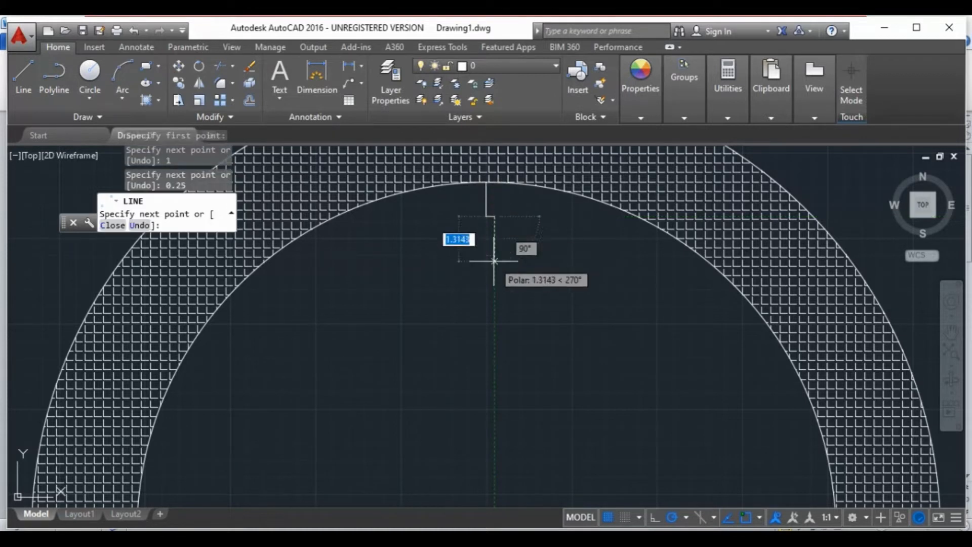
{"action": "type", "text": "0.5"}
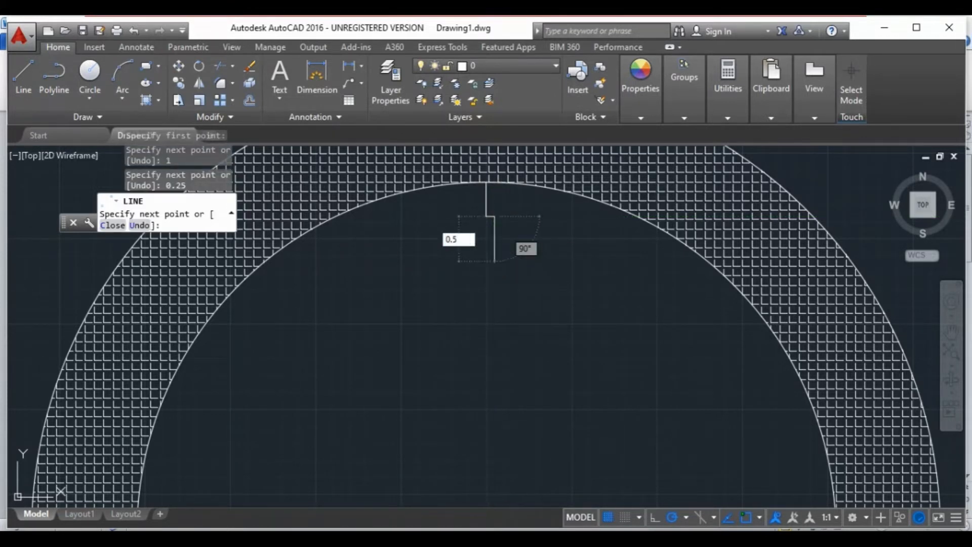
{"action": "key", "text": "Return"}
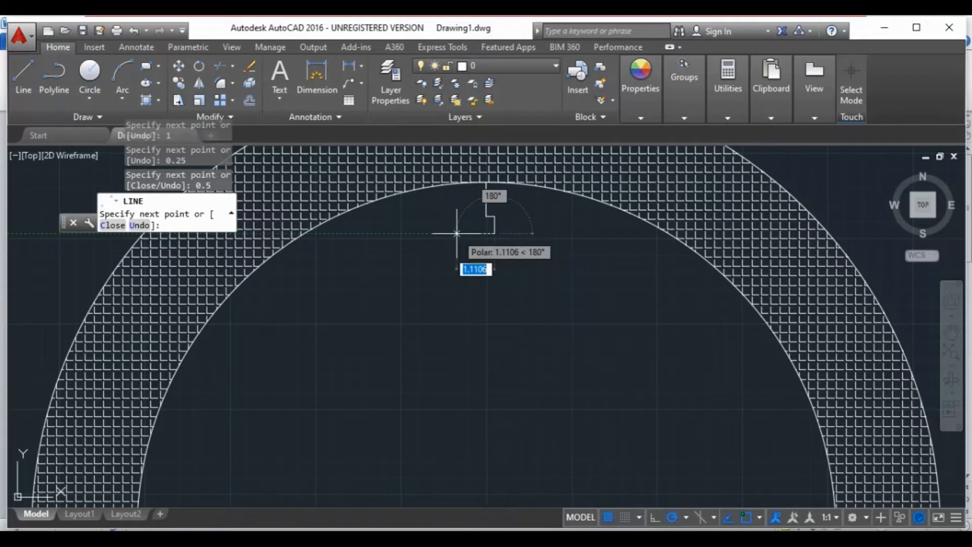
{"action": "type", "text": "0."}
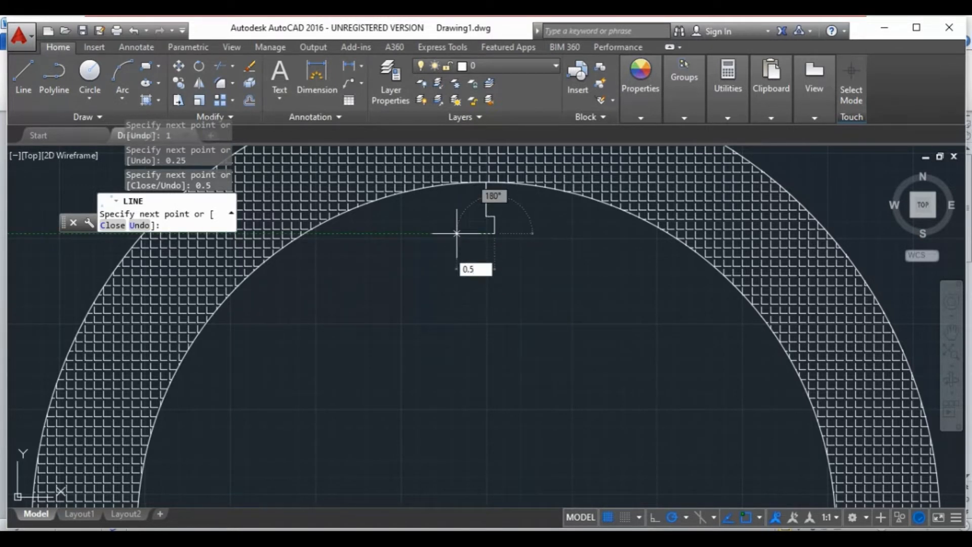
{"action": "type", "text": "5"}
{"action": "key", "text": "Return"}
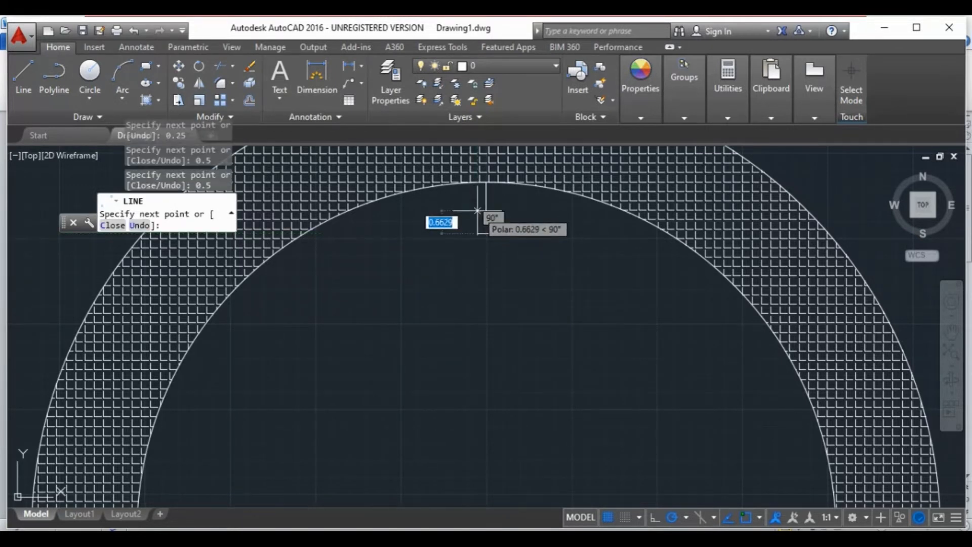
{"action": "type", "text": "0."}
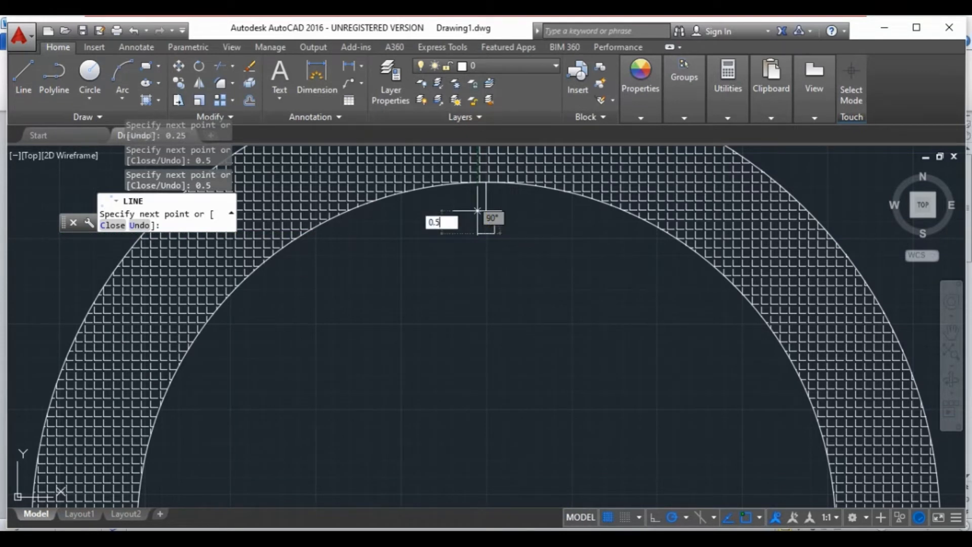
{"action": "type", "text": "5"}
{"action": "key", "text": "Return"}
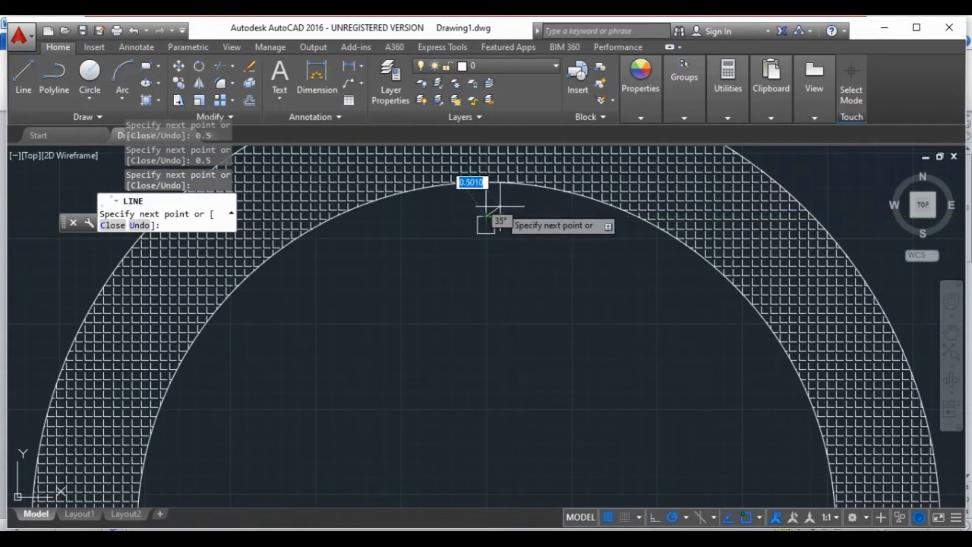
{"action": "right_click", "coordinate": [500, 207]}
{"action": "left_click", "coordinate": [531, 230]}
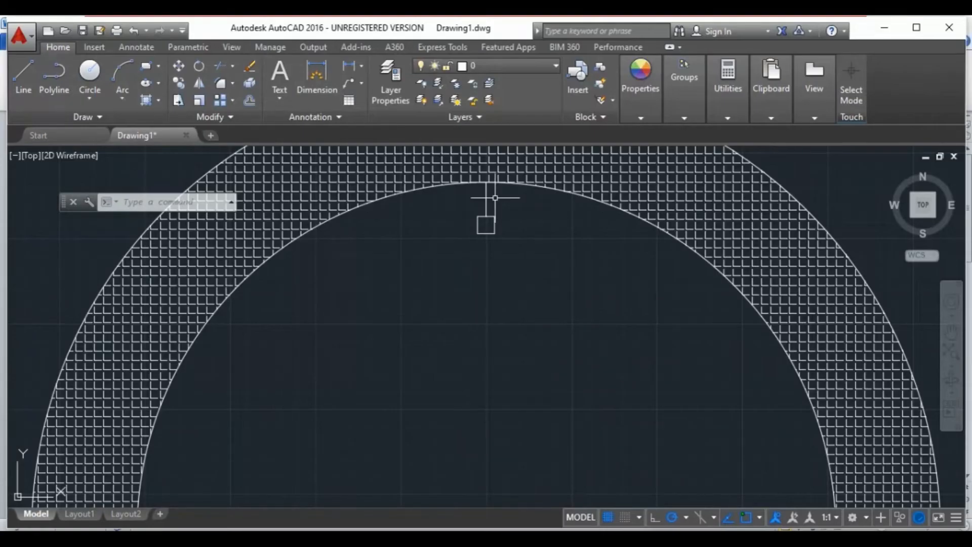
Step: Delete the vertical guide line between the inner circle and the small box
{"action": "left_click", "coordinate": [482, 197]}
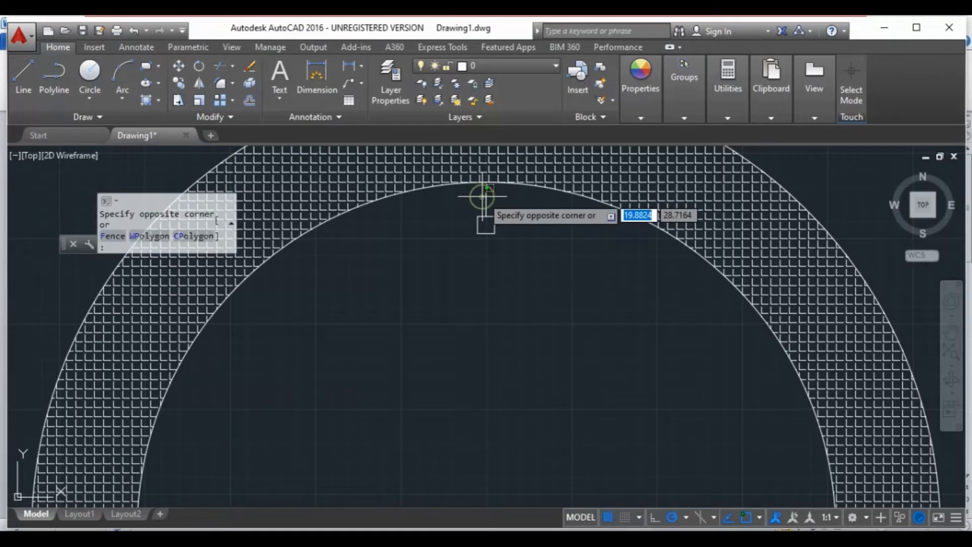
{"action": "left_click", "coordinate": [486, 198]}
{"action": "left_click", "coordinate": [486, 198]}
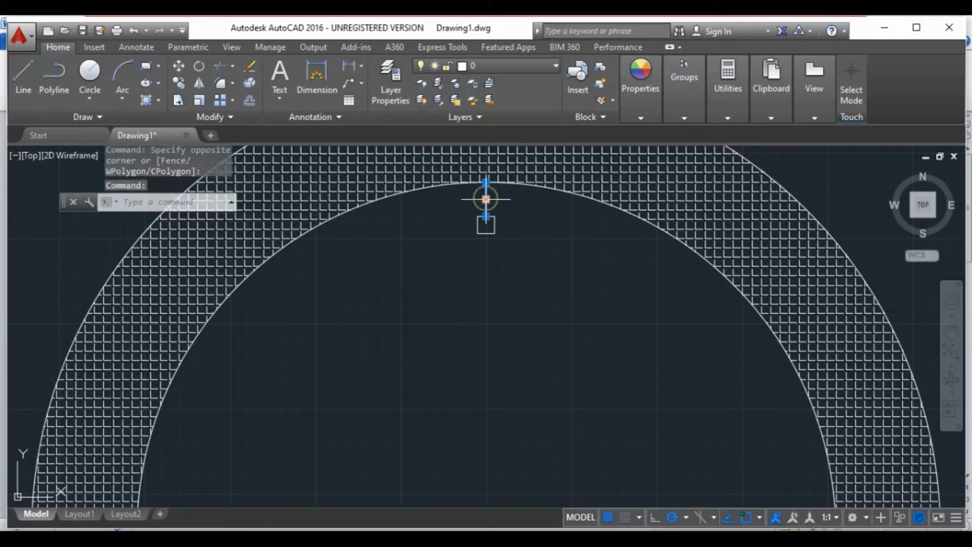
{"action": "key", "text": "Delete"}
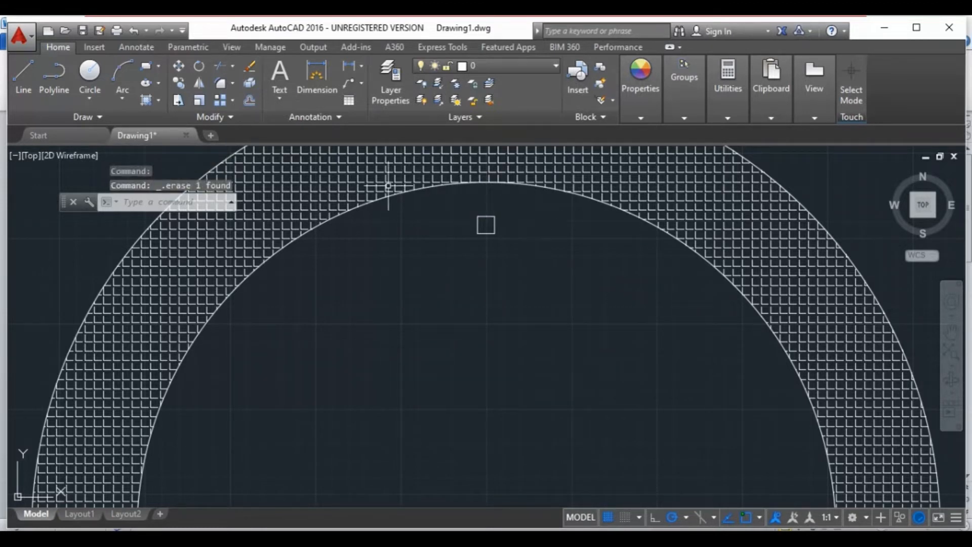
{"action": "right_click", "coordinate": [399, 229]}
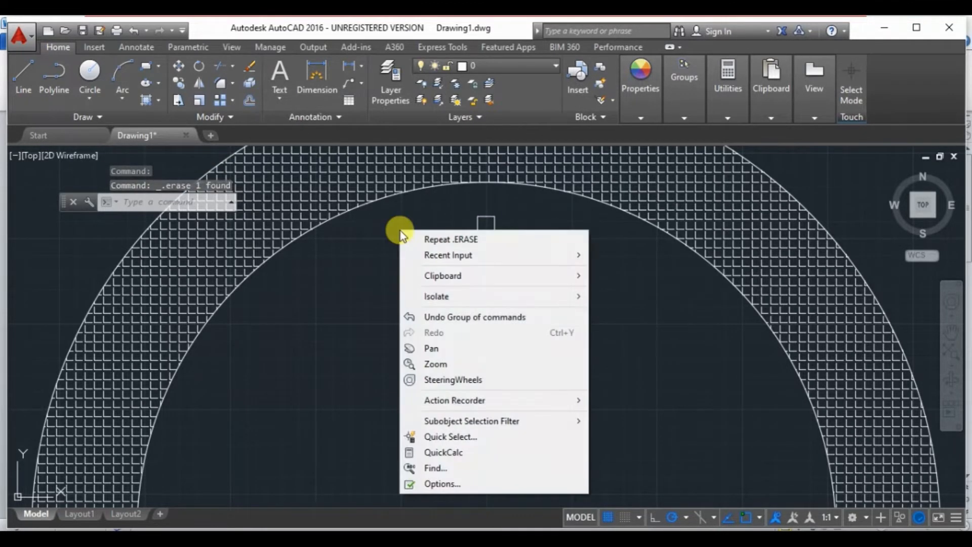
{"action": "left_click", "coordinate": [399, 244]}
{"action": "left_click", "coordinate": [434, 225]}
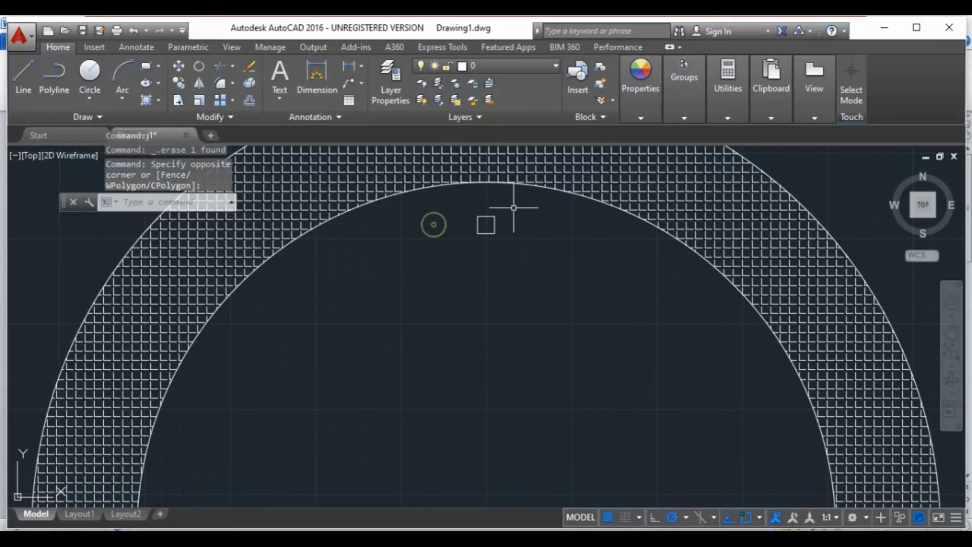
Step: Join the four lines of the small box into one polyline
{"action": "mouse_move", "coordinate": [514, 210]}
{"action": "left_mouse_down"}
{"action": "mouse_move", "coordinate": [468, 236]}
{"action": "mouse_move", "coordinate": [457, 265]}
{"action": "left_mouse_up"}
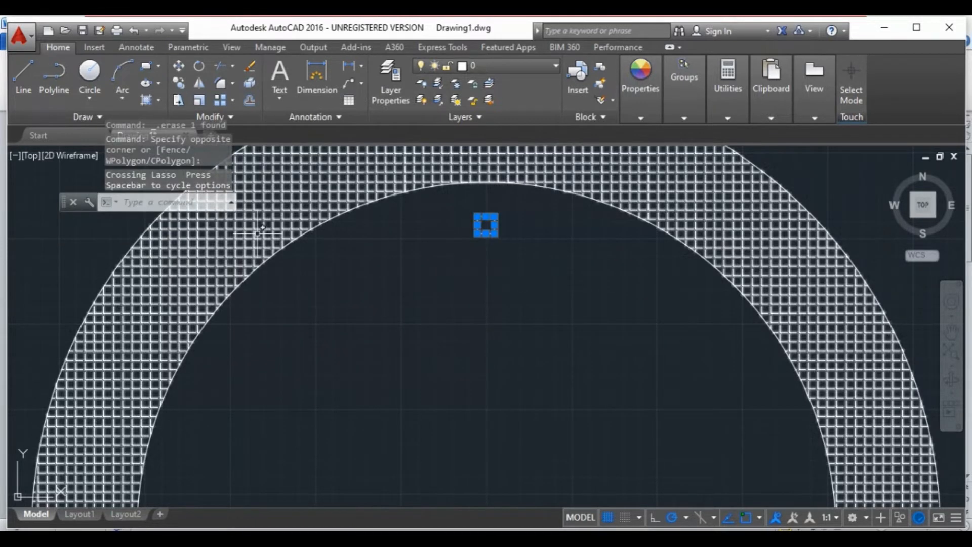
{"action": "left_click", "coordinate": [175, 200]}
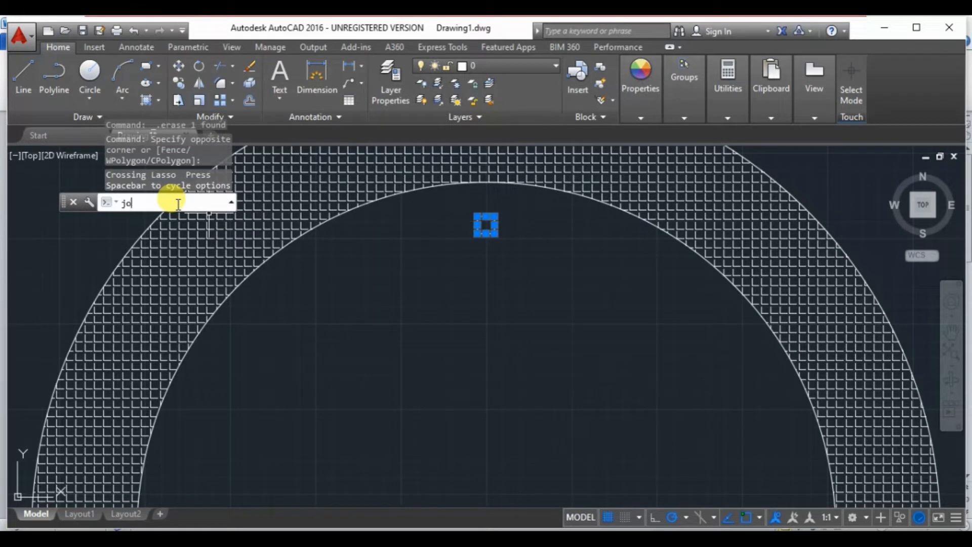
{"action": "key", "text": "Return"}
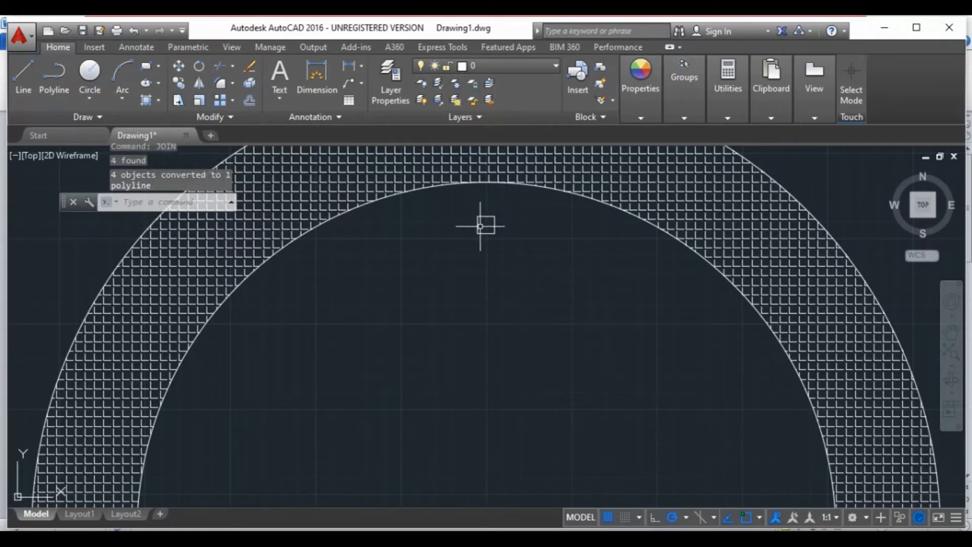
Step: Create a polar array of the small box around the centre of the circles
{"action": "left_click", "coordinate": [474, 225]}
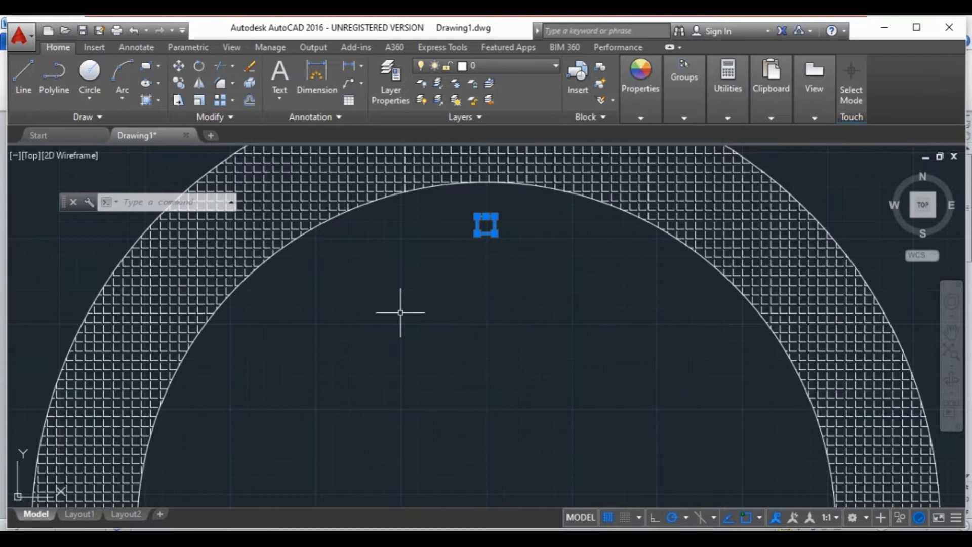
{"action": "left_click", "coordinate": [233, 99]}
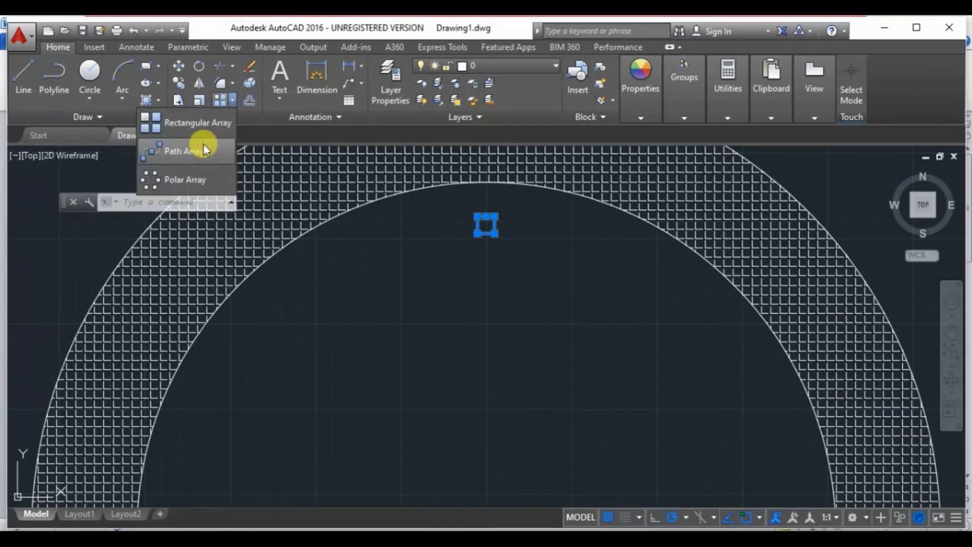
{"action": "left_click", "coordinate": [191, 178]}
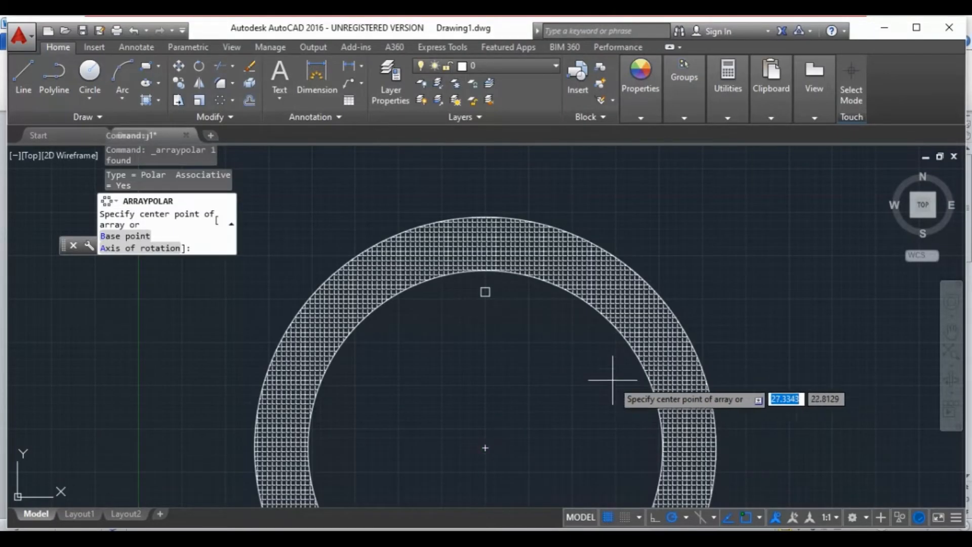
{"action": "left_click", "coordinate": [485, 447]}
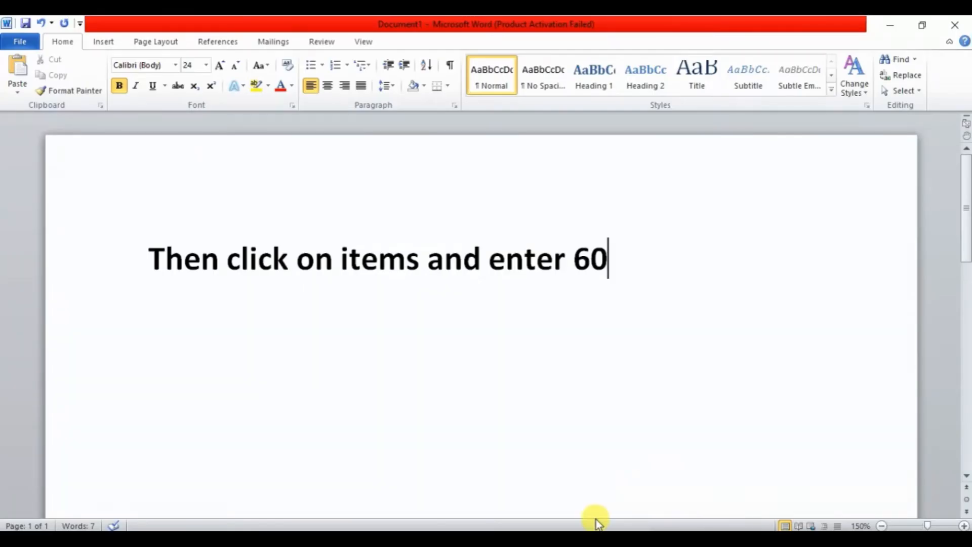
Step: Switch from Word to AutoCAD and set the polar array's number of items to 60
{"action": "mouse_move", "coordinate": [541, 526]}
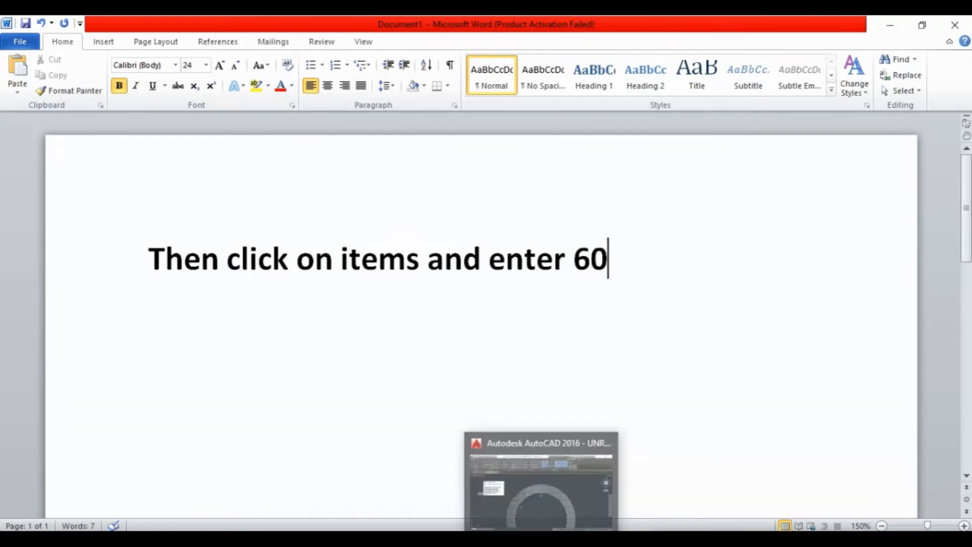
{"action": "left_click", "coordinate": [541, 486]}
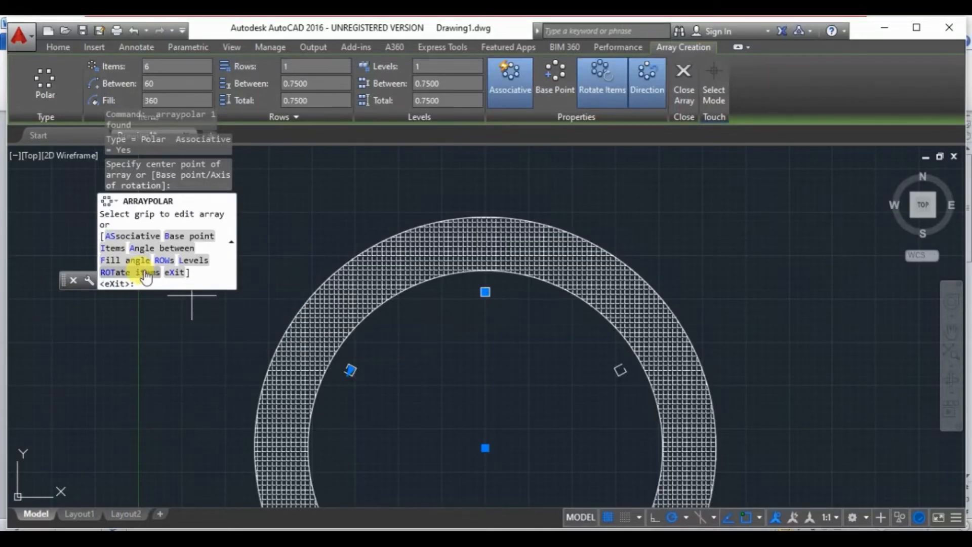
{"action": "left_click", "coordinate": [114, 248]}
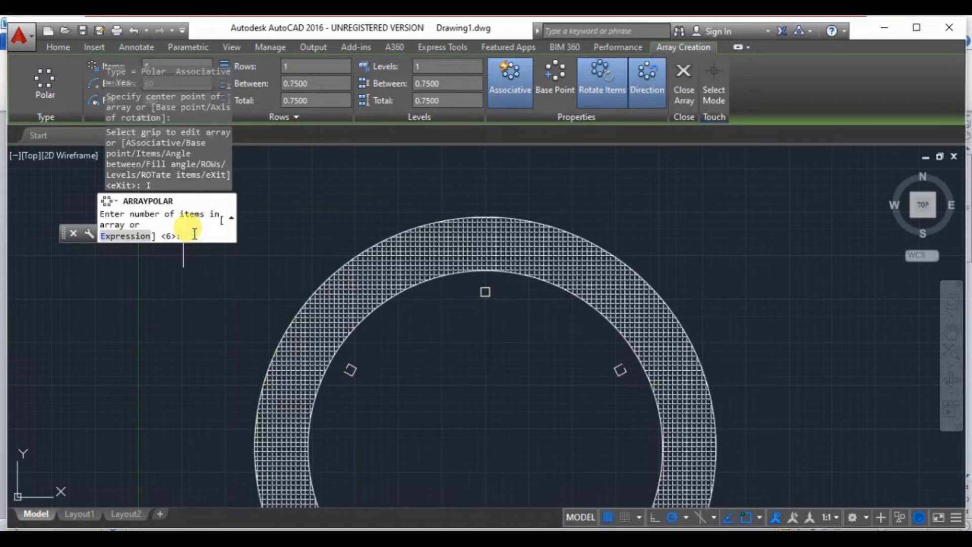
{"action": "type", "text": "60"}
{"action": "key", "text": "Return"}
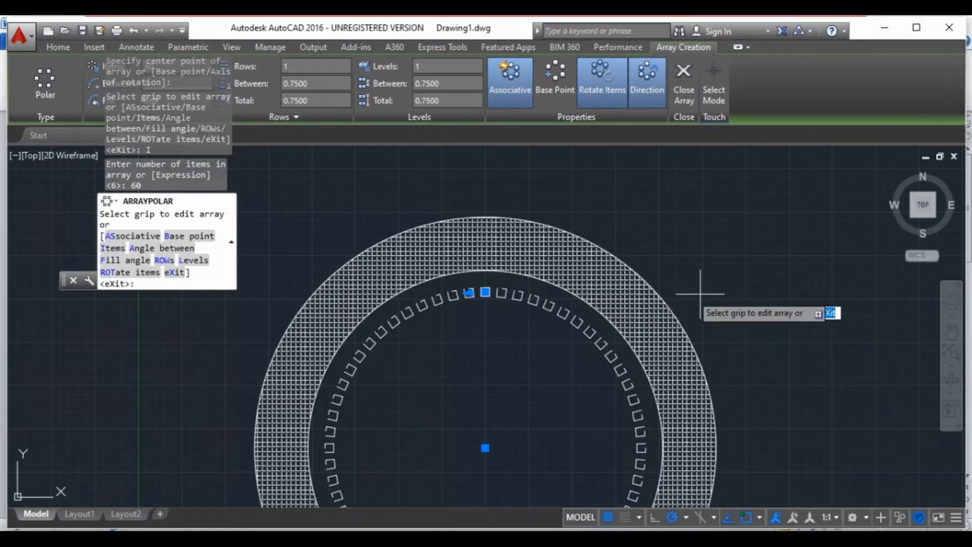
{"action": "scroll", "coordinate": [586, 336], "scroll_direction": "down", "scroll_amount": 3}
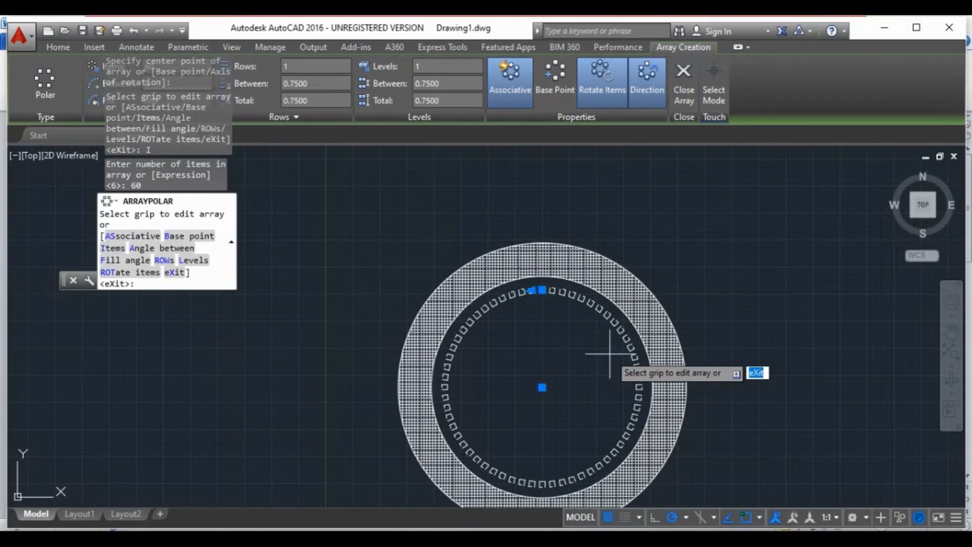
{"action": "scroll", "coordinate": [646, 350], "scroll_direction": "down", "scroll_amount": 1}
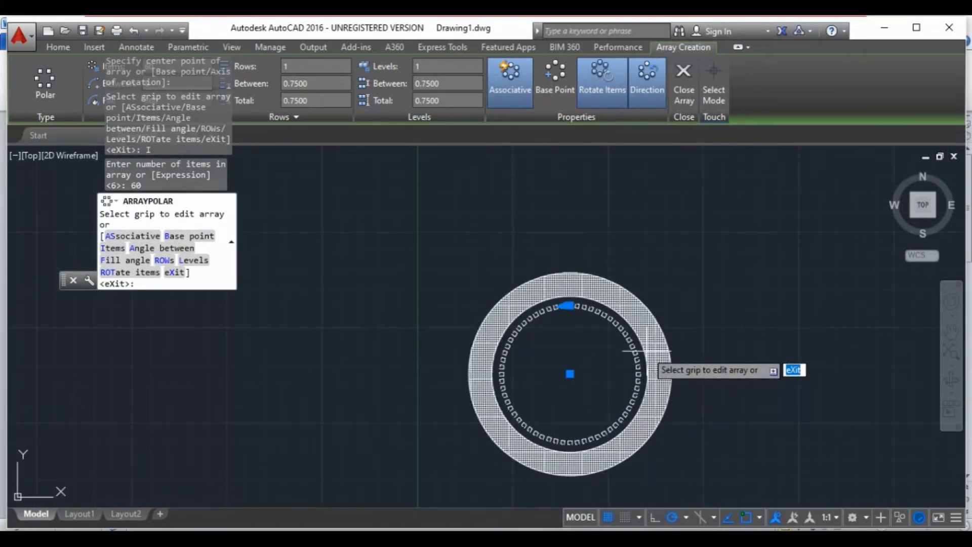
{"action": "scroll", "coordinate": [533, 404], "scroll_direction": "up", "scroll_amount": 3}
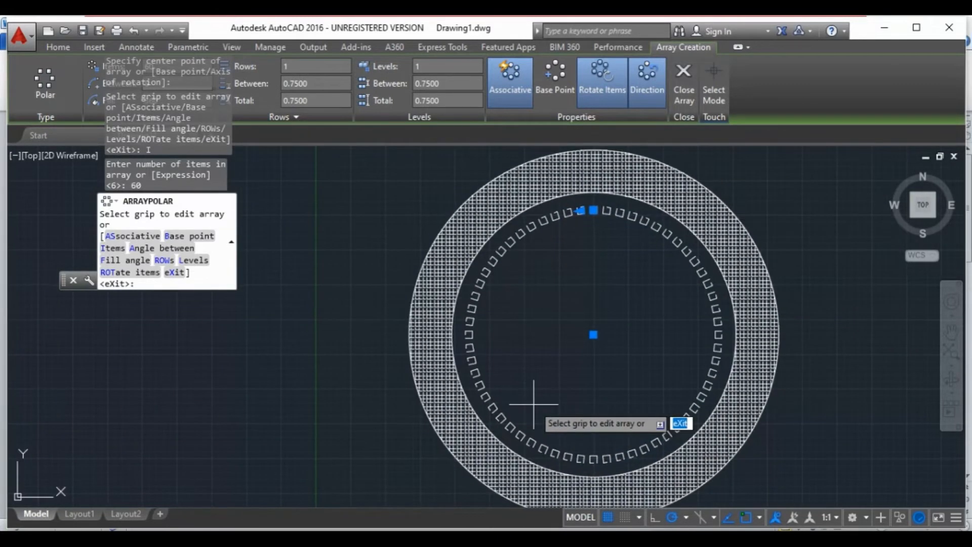
{"action": "scroll", "coordinate": [553, 376], "scroll_direction": "up", "scroll_amount": 1}
{"action": "scroll", "coordinate": [541, 365], "scroll_direction": "down", "scroll_amount": 1}
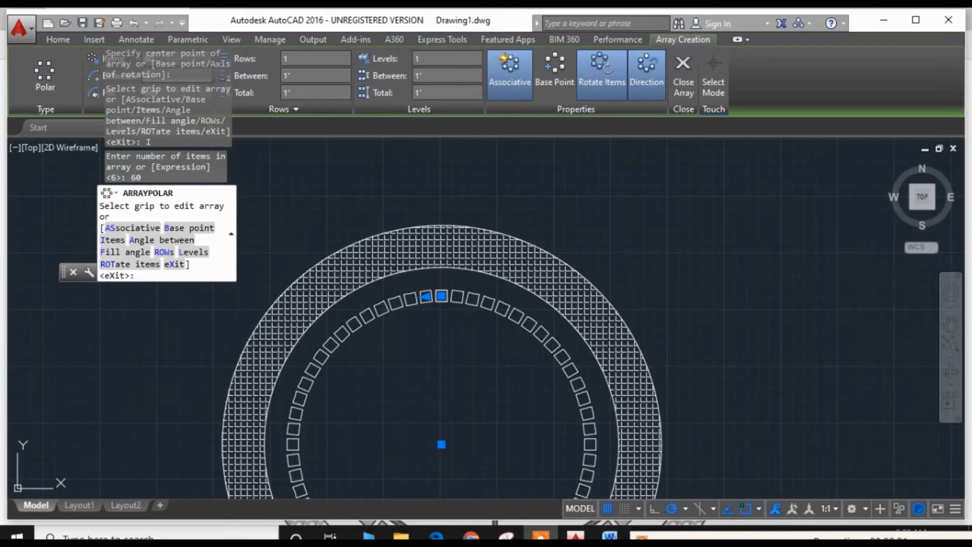
Step: Switch to Word and replace the existing note with "Click on items and write 60 and press enter"
{"action": "mouse_move", "coordinate": [610, 535]}
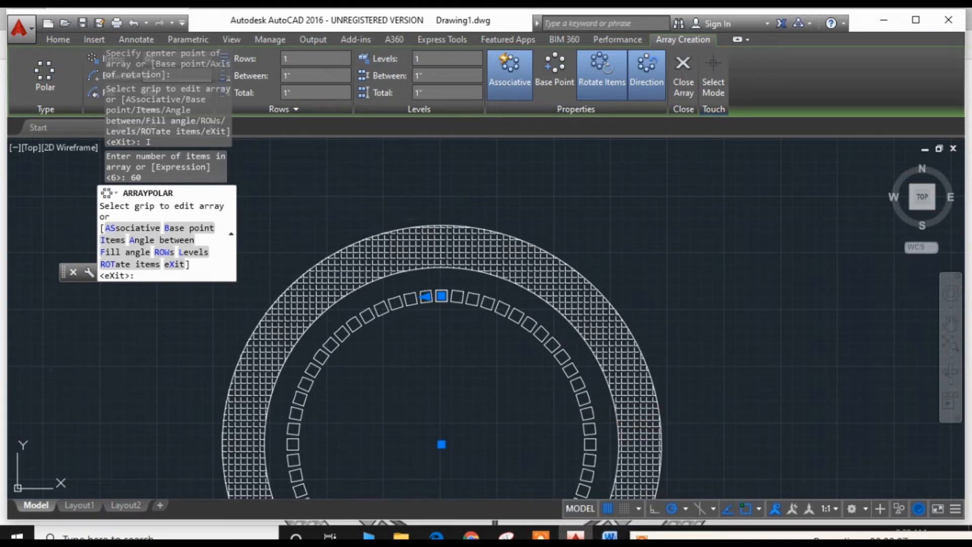
{"action": "left_click", "coordinate": [610, 536]}
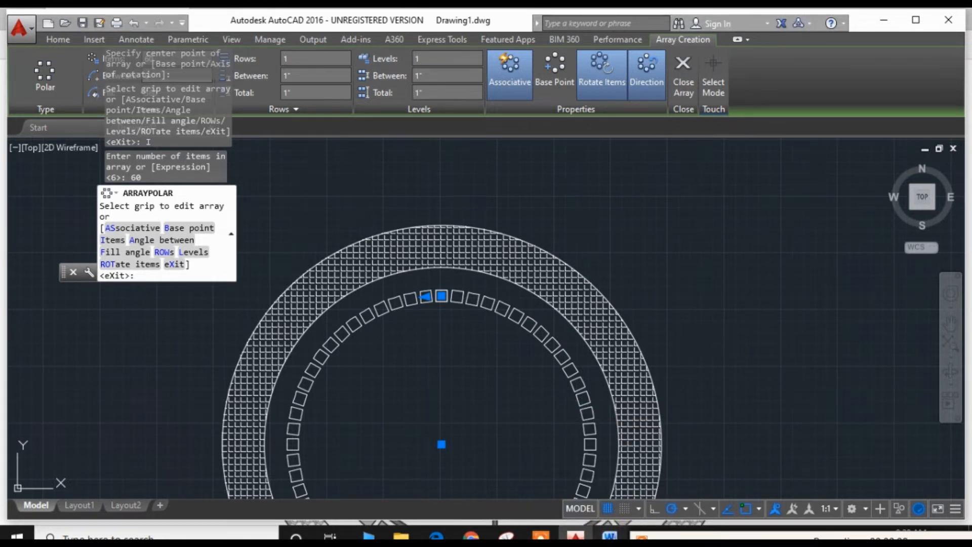
{"action": "key", "text": "BackSpace"}
{"action": "key", "text": "BackSpace"}
{"action": "key", "text": "BackSpace"}
{"action": "key", "text": "BackSpace"}
{"action": "key", "text": "BackSpace"}
{"action": "key", "text": "BackSpace"}
{"action": "key", "text": "BackSpace"}
{"action": "key", "text": "BackSpace"}
{"action": "key", "text": "BackSpace"}
{"action": "key", "text": "BackSpace"}
{"action": "key", "text": "BackSpace"}
{"action": "key", "text": "BackSpace"}
{"action": "key", "text": "BackSpace"}
{"action": "key", "text": "BackSpace"}
{"action": "key", "text": "BackSpace"}
{"action": "key", "text": "BackSpace"}
{"action": "key", "text": "BackSpace"}
{"action": "key", "text": "BackSpace"}
{"action": "key", "text": "BackSpace"}
{"action": "key", "text": "BackSpace"}
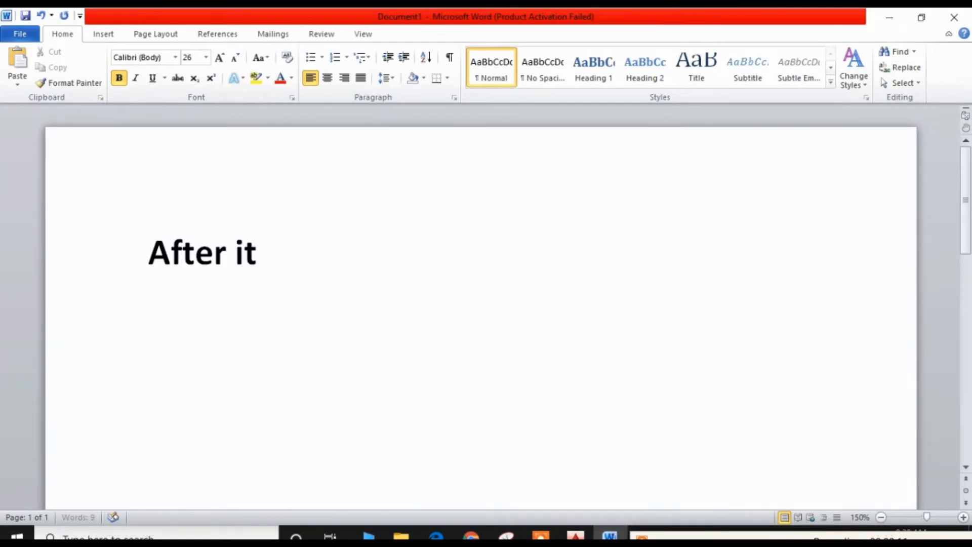
{"action": "key", "text": "BackSpace"}
{"action": "key", "text": "BackSpace"}
{"action": "key", "text": "BackSpace"}
{"action": "key", "text": "BackSpace"}
{"action": "key", "text": "BackSpace"}
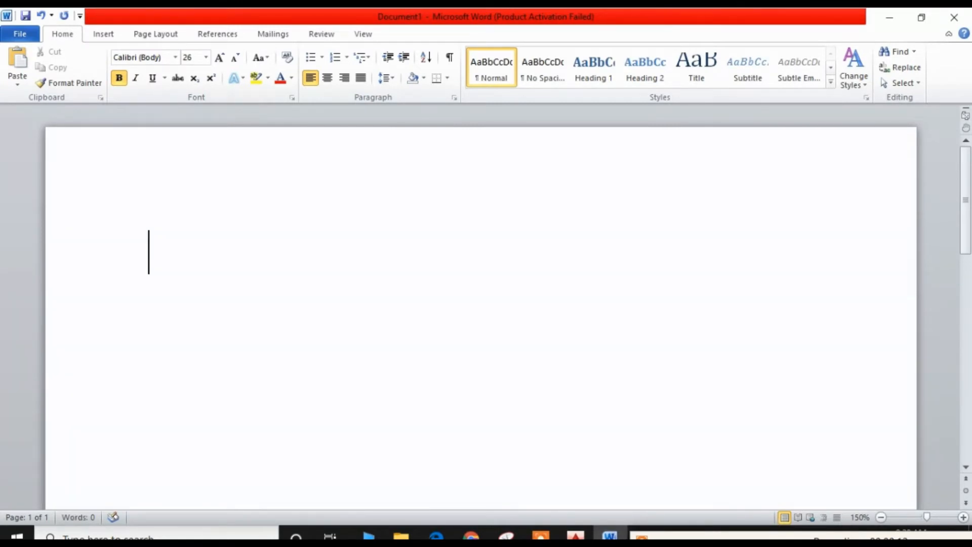
{"action": "type", "text": "Click"}
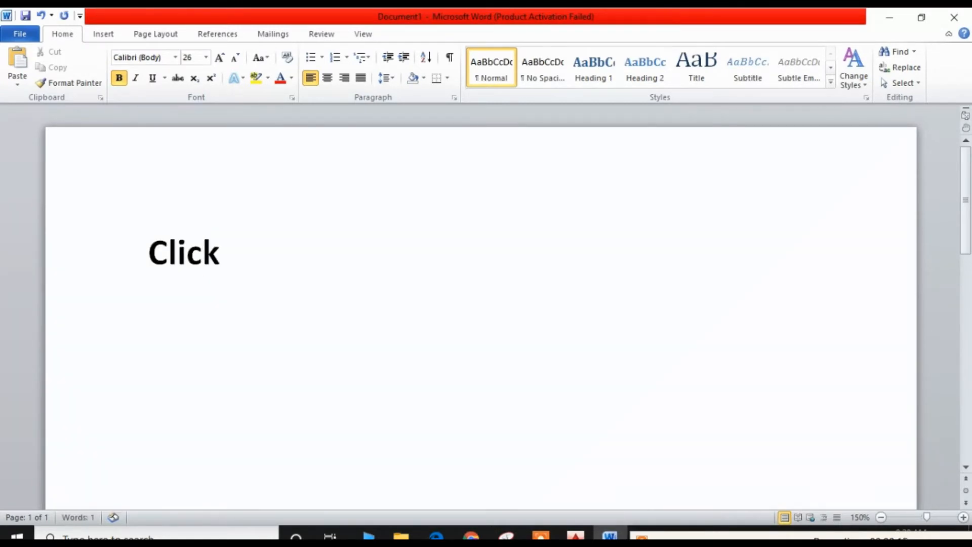
{"action": "type", "text": " on items and"}
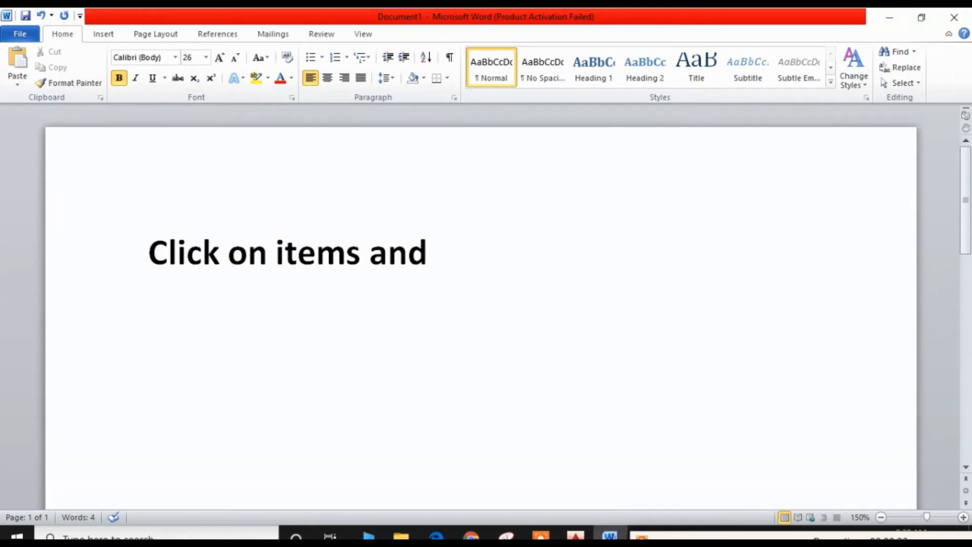
{"action": "type", "text": "wr"}
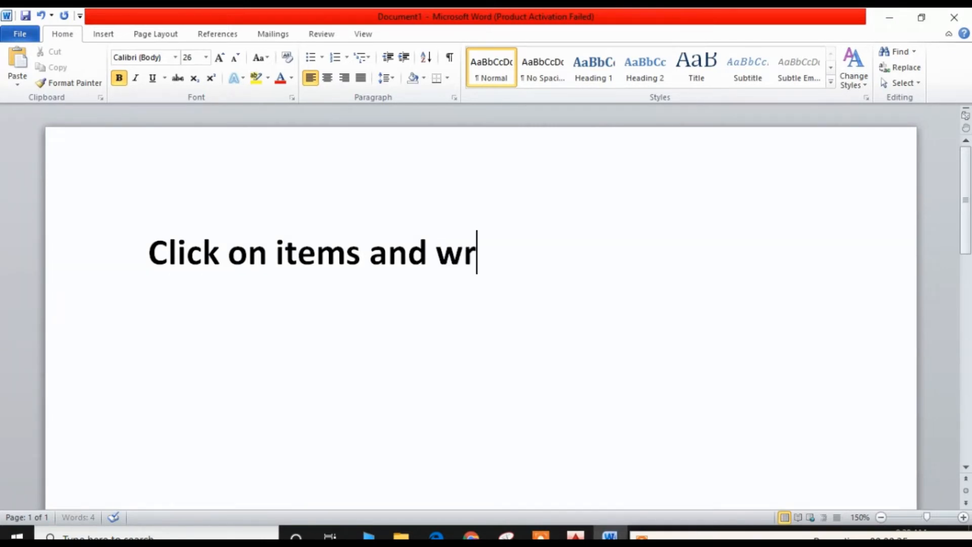
{"action": "type", "text": "ite 60"}
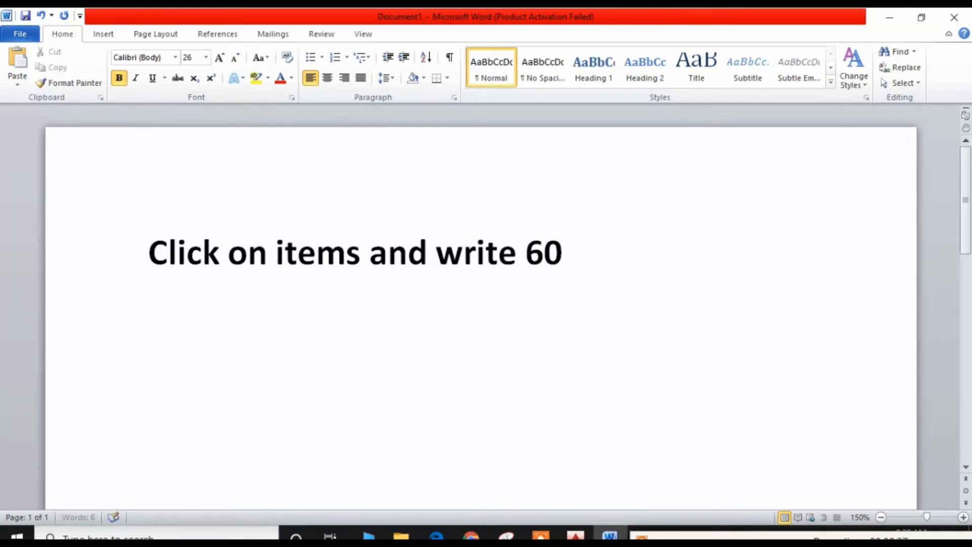
{"action": "type", "text": " and p"}
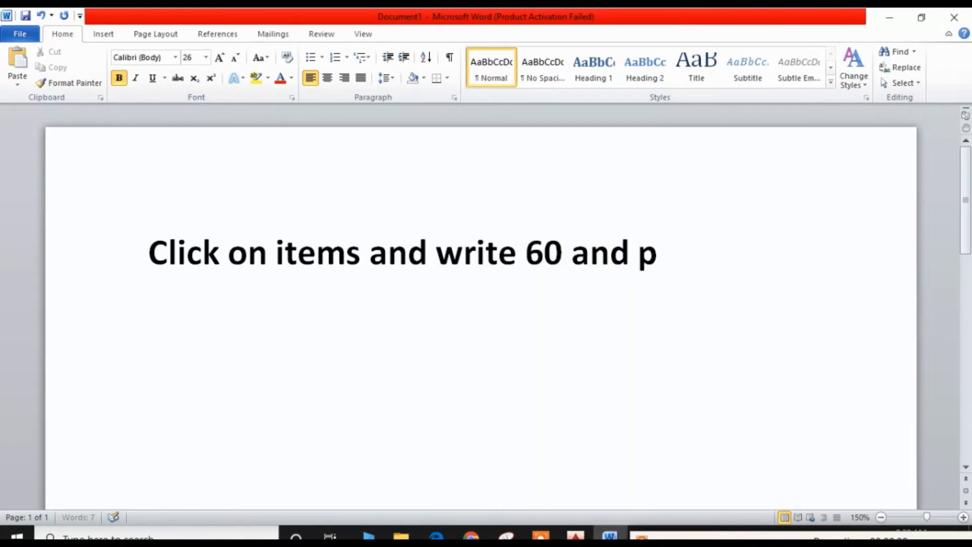
{"action": "type", "text": "ress enter"}
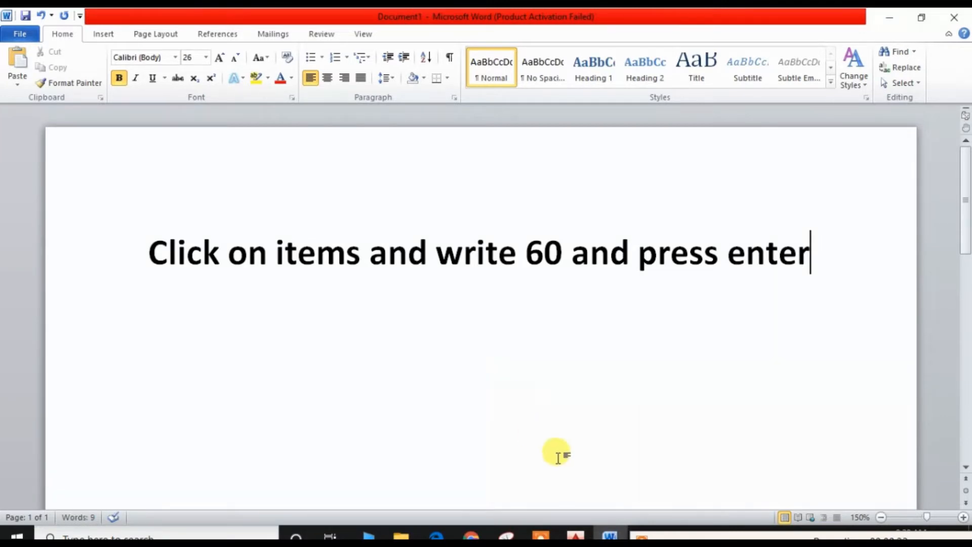
Step: Switch back to AutoCAD and end the polar array command with the 60 boxes in place
{"action": "left_click", "coordinate": [577, 534]}
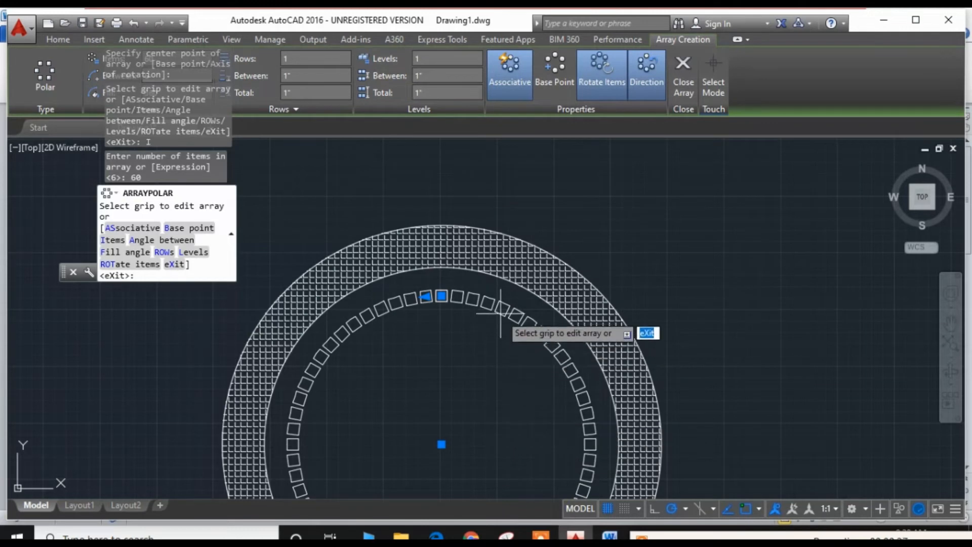
{"action": "right_click", "coordinate": [471, 348]}
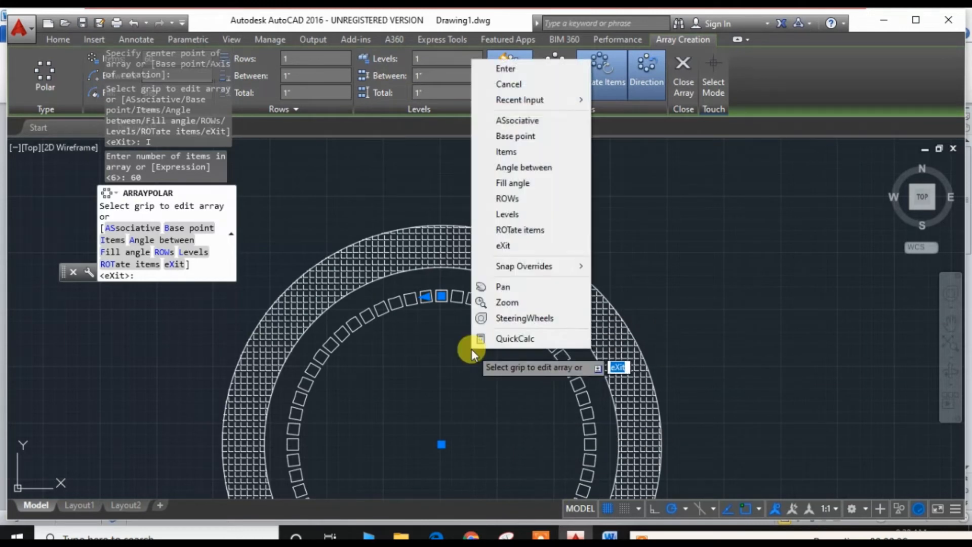
{"action": "left_click", "coordinate": [521, 86]}
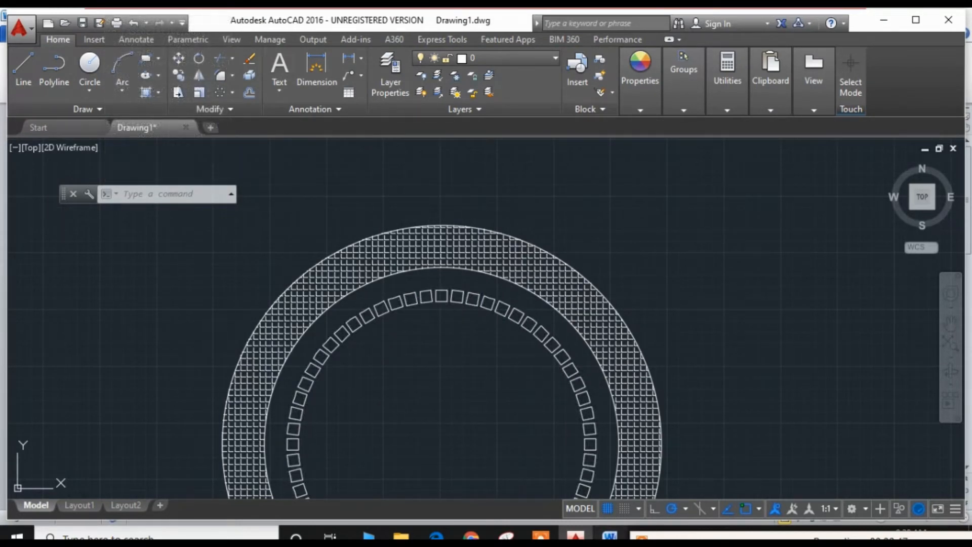
Step: Switch to Word and replace the existing note with "Now we have to explode each box"
{"action": "left_click", "coordinate": [610, 535]}
{"action": "key", "text": "BackSpace"}
{"action": "key", "text": "BackSpace"}
{"action": "key", "text": "BackSpace"}
{"action": "key", "text": "BackSpace"}
{"action": "key", "text": "BackSpace"}
{"action": "key", "text": "BackSpace"}
{"action": "key", "text": "BackSpace"}
{"action": "key", "text": "BackSpace"}
{"action": "key", "text": "BackSpace"}
{"action": "key", "text": "BackSpace"}
{"action": "key", "text": "BackSpace"}
{"action": "key", "text": "BackSpace"}
{"action": "key", "text": "BackSpace"}
{"action": "key", "text": "BackSpace"}
{"action": "key", "text": "BackSpace"}
{"action": "key", "text": "BackSpace"}
{"action": "key", "text": "BackSpace"}
{"action": "key", "text": "BackSpace"}
{"action": "key", "text": "BackSpace"}
{"action": "key", "text": "BackSpace"}
{"action": "key", "text": "BackSpace"}
{"action": "key", "text": "BackSpace"}
{"action": "key", "text": "BackSpace"}
{"action": "key", "text": "BackSpace"}
{"action": "key", "text": "BackSpace"}
{"action": "key", "text": "BackSpace"}
{"action": "key", "text": "BackSpace"}
{"action": "key", "text": "BackSpace"}
{"action": "key", "text": "BackSpace"}
{"action": "key", "text": "BackSpace"}
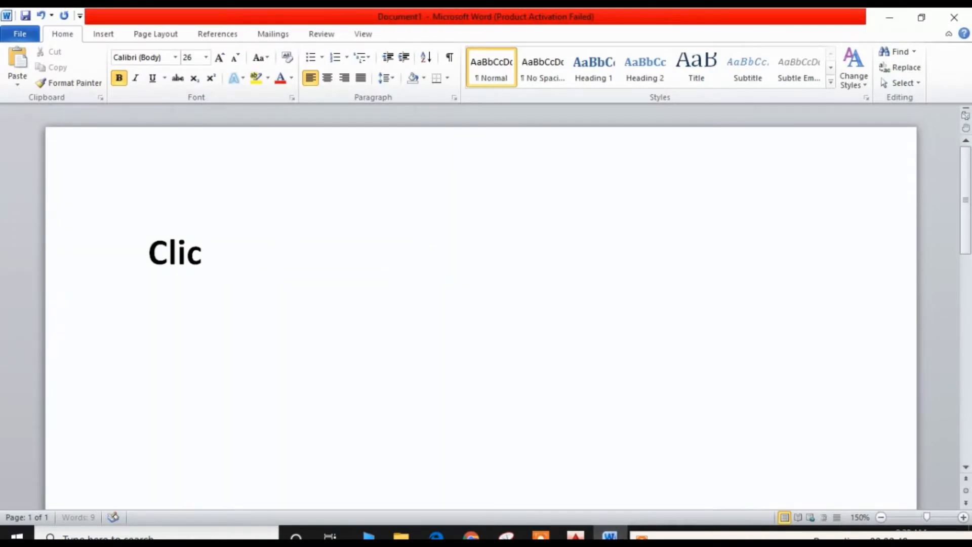
{"action": "type", "text": "No"}
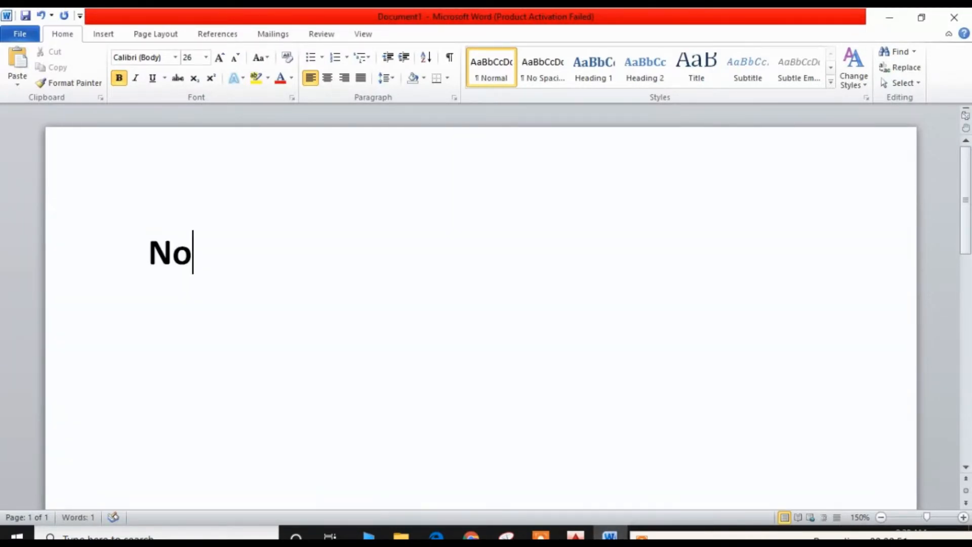
{"action": "type", "text": "w we have"}
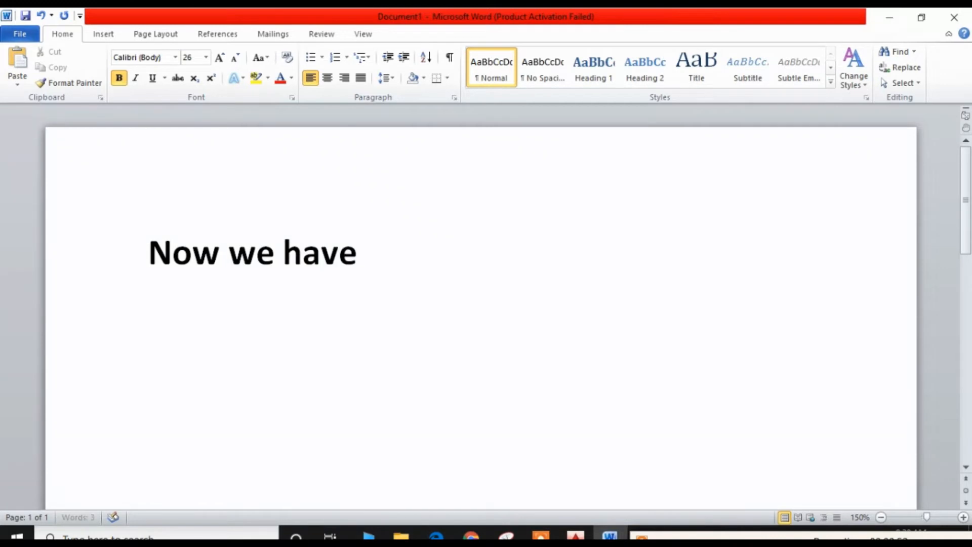
{"action": "type", "text": " to ex"}
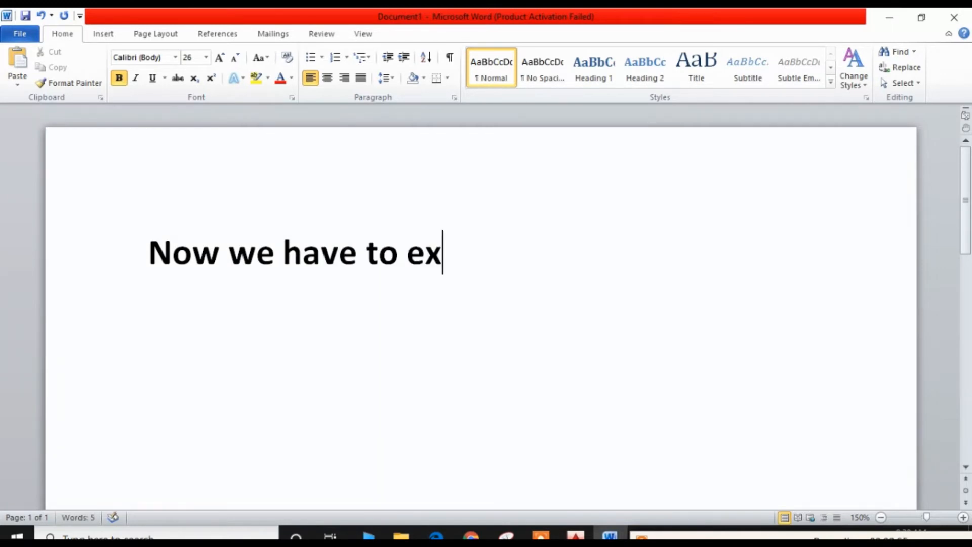
{"action": "type", "text": "plode"}
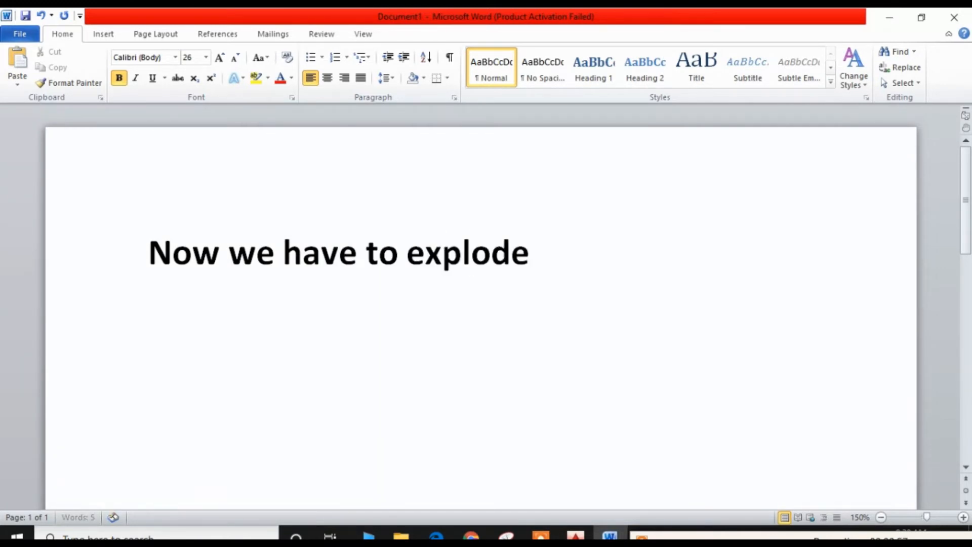
{"action": "type", "text": " each box"}
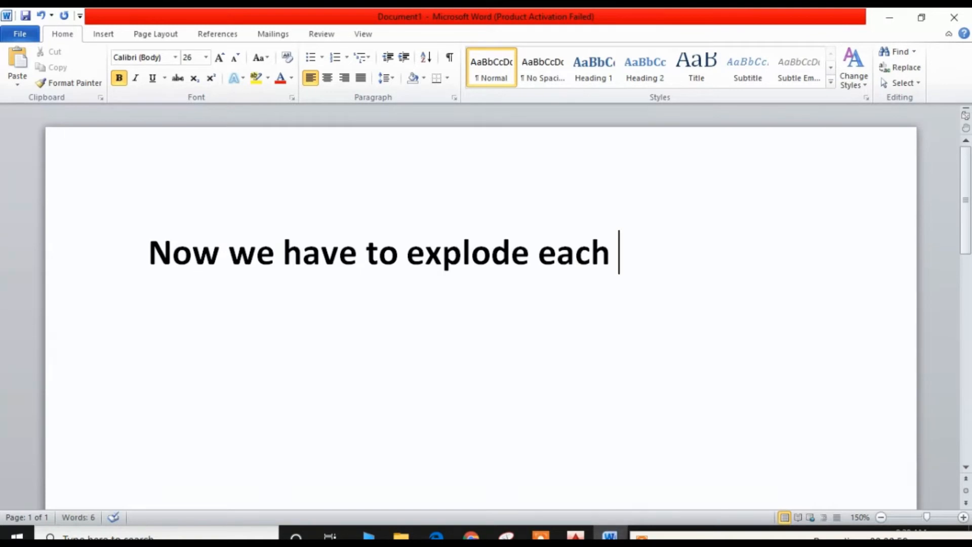
Step: Minimize Word to return to AutoCAD and explode the polar array of small boxes
{"action": "left_click", "coordinate": [890, 18]}
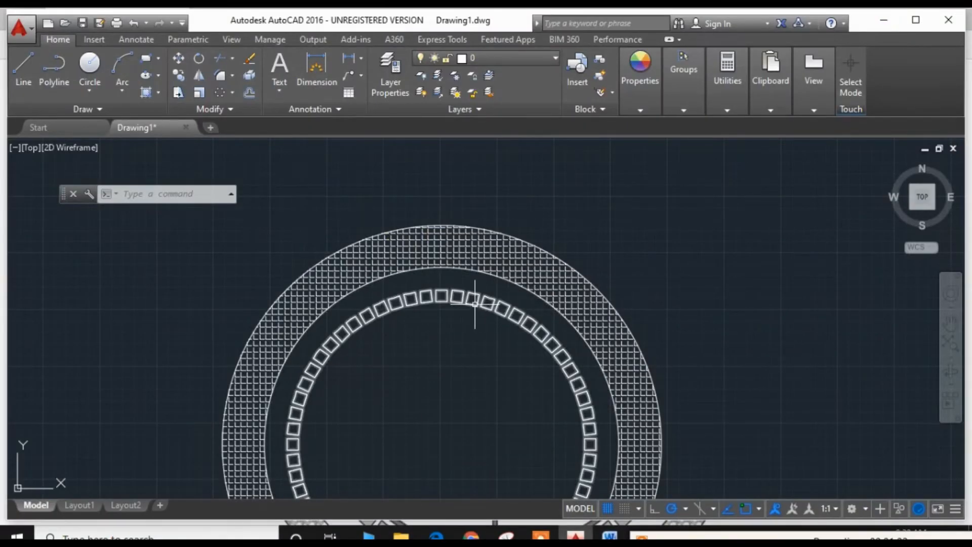
{"action": "left_click", "coordinate": [474, 303]}
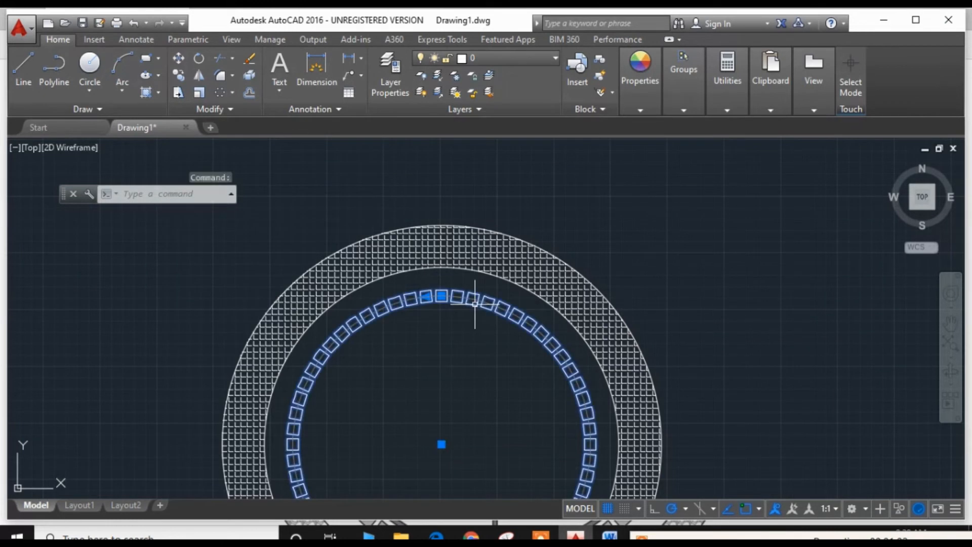
{"action": "left_click", "coordinate": [166, 194]}
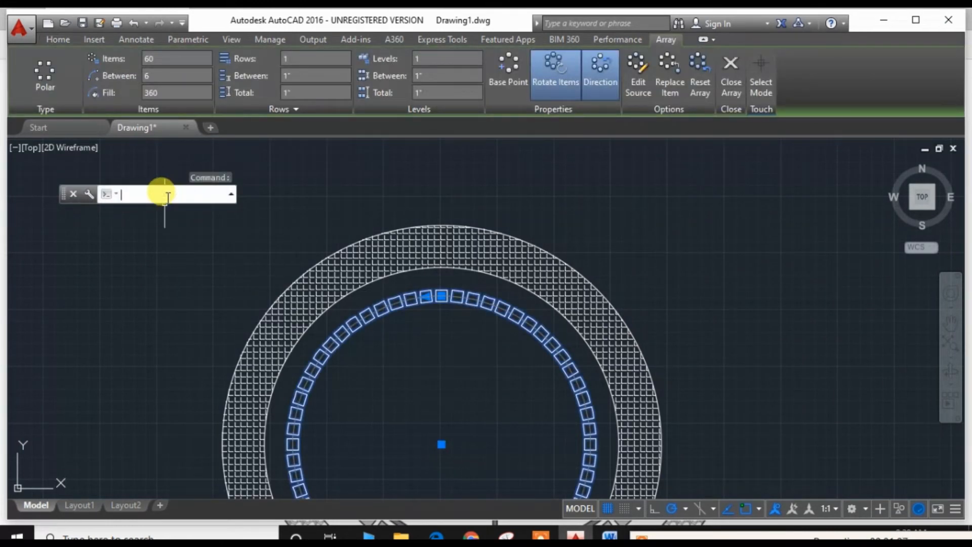
{"action": "key", "text": "Return"}
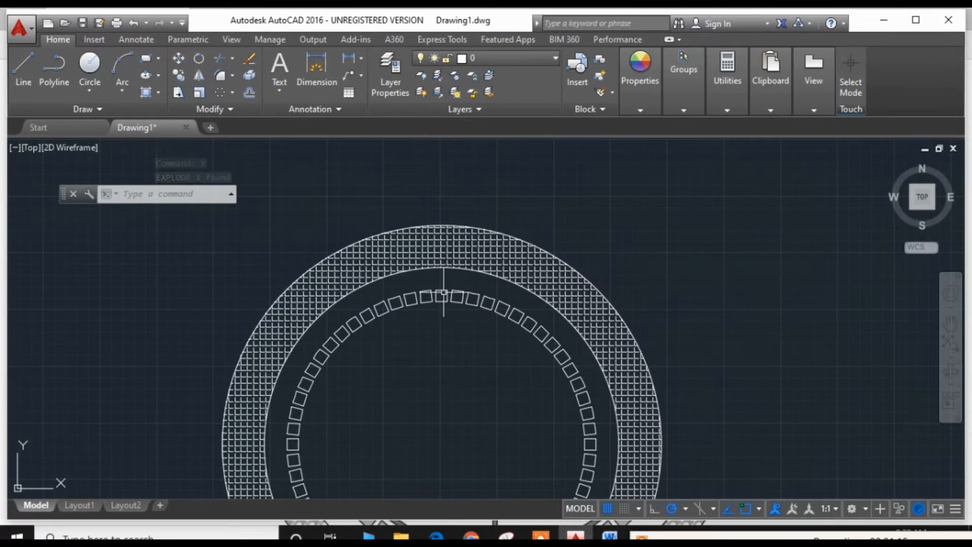
Step: Check that the topmost small box can be selected separately as its own polyline
{"action": "mouse_move", "coordinate": [443, 292]}
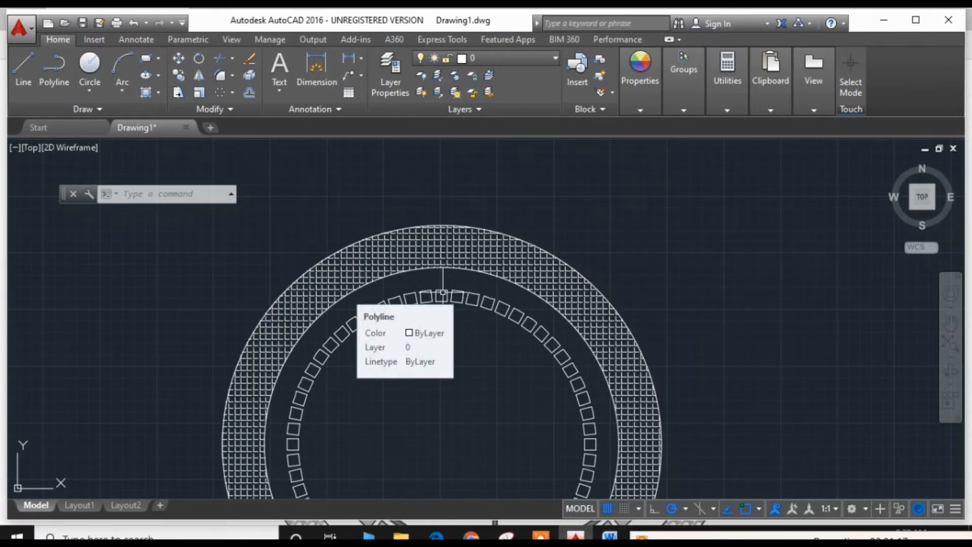
{"action": "scroll", "coordinate": [397, 310], "scroll_direction": "up", "scroll_amount": 5}
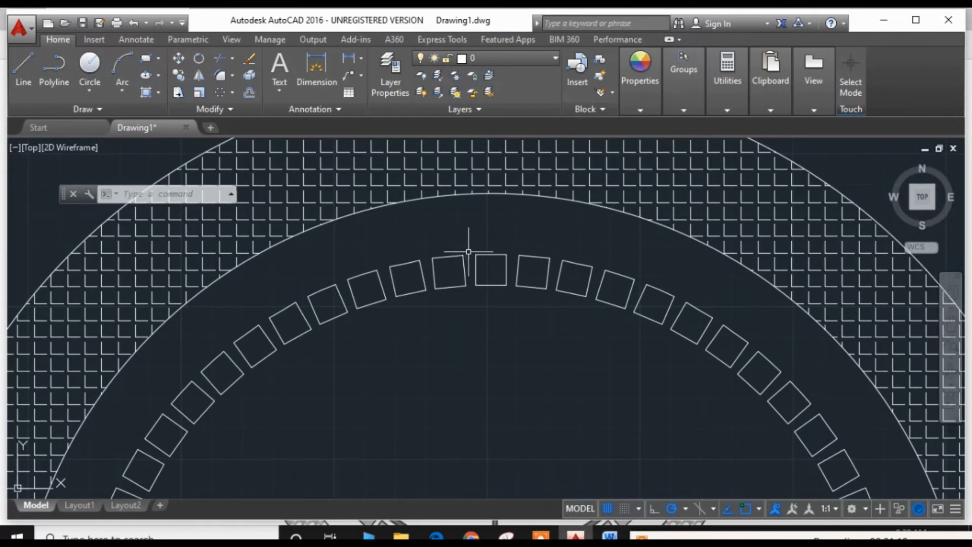
{"action": "left_click", "coordinate": [483, 255]}
{"action": "mouse_move", "coordinate": [484, 256]}
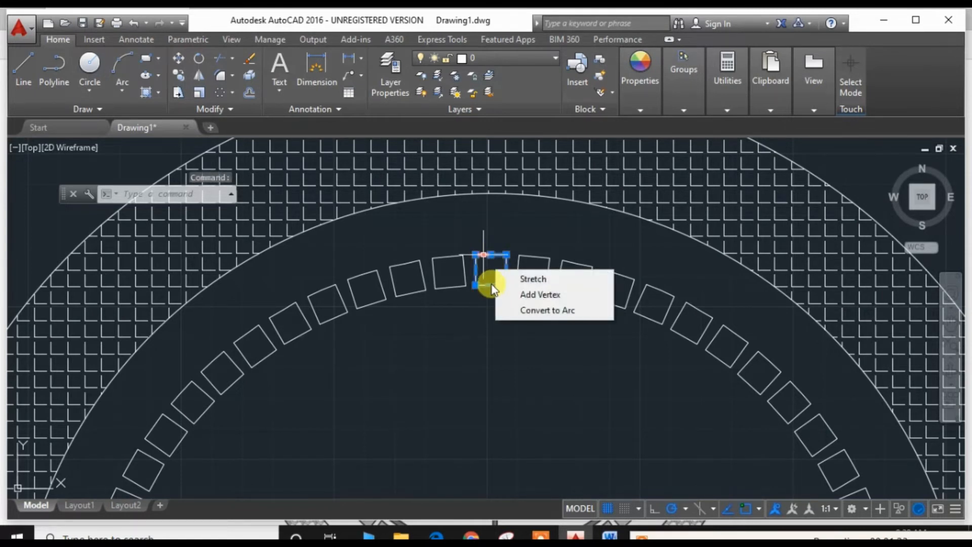
{"action": "left_click", "coordinate": [480, 325]}
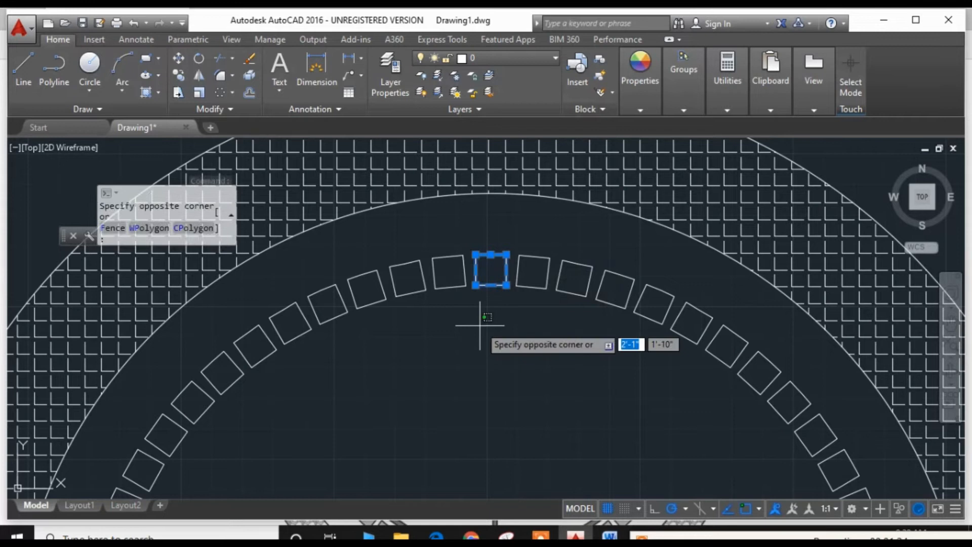
{"action": "right_click", "coordinate": [442, 310]}
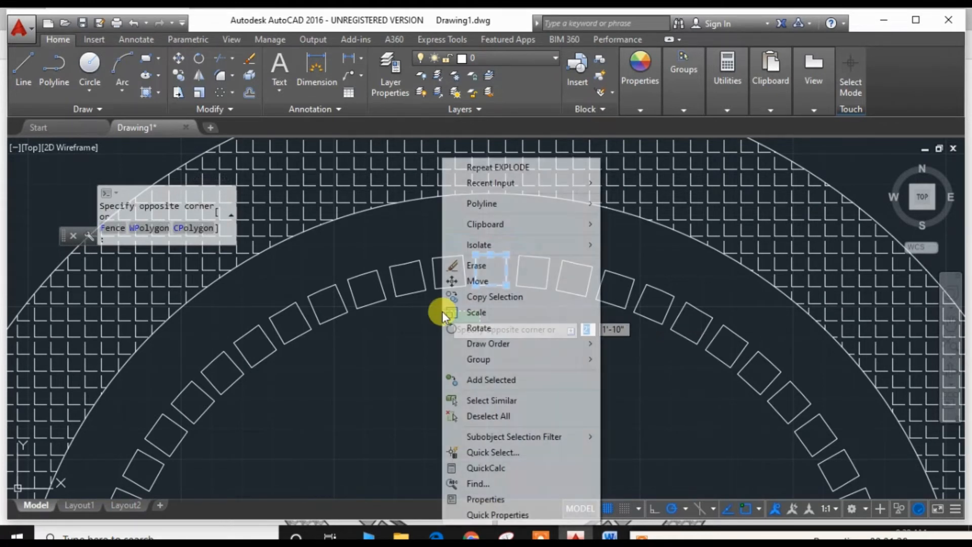
{"action": "left_click", "coordinate": [394, 354]}
{"action": "left_click", "coordinate": [393, 349]}
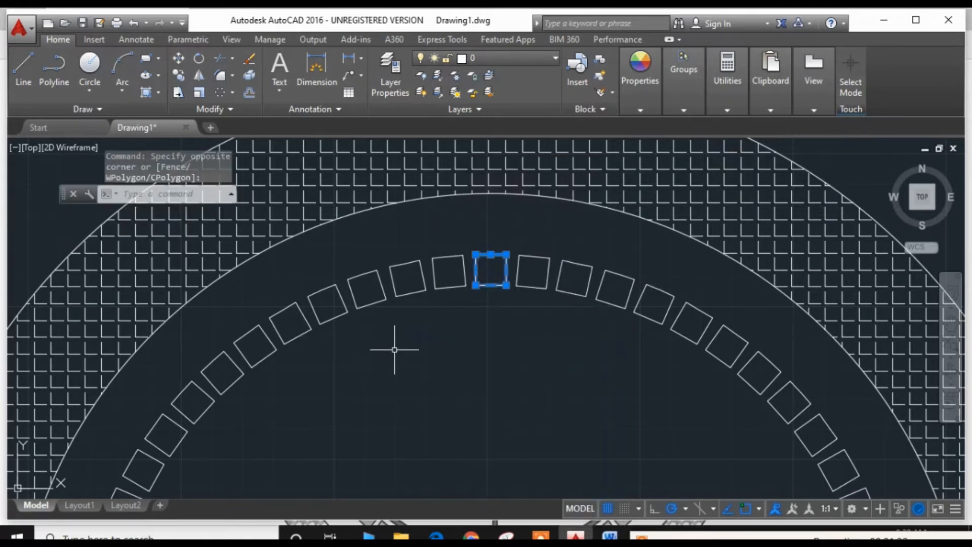
Step: Draw three connected lines up, across and down from the topmost small box's upper corners, forming a second box about 1 inch wide above it
{"action": "left_click", "coordinate": [24, 71]}
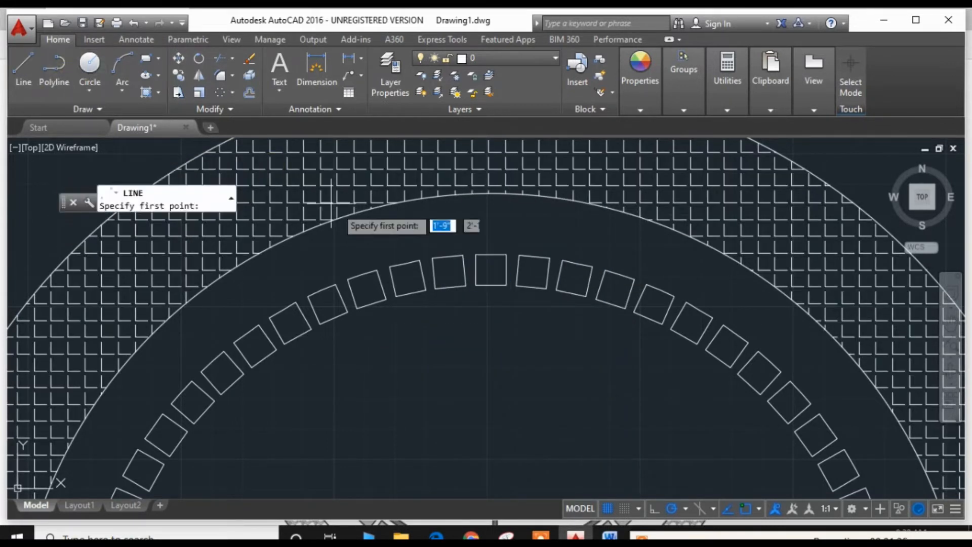
{"action": "left_click", "coordinate": [475, 254]}
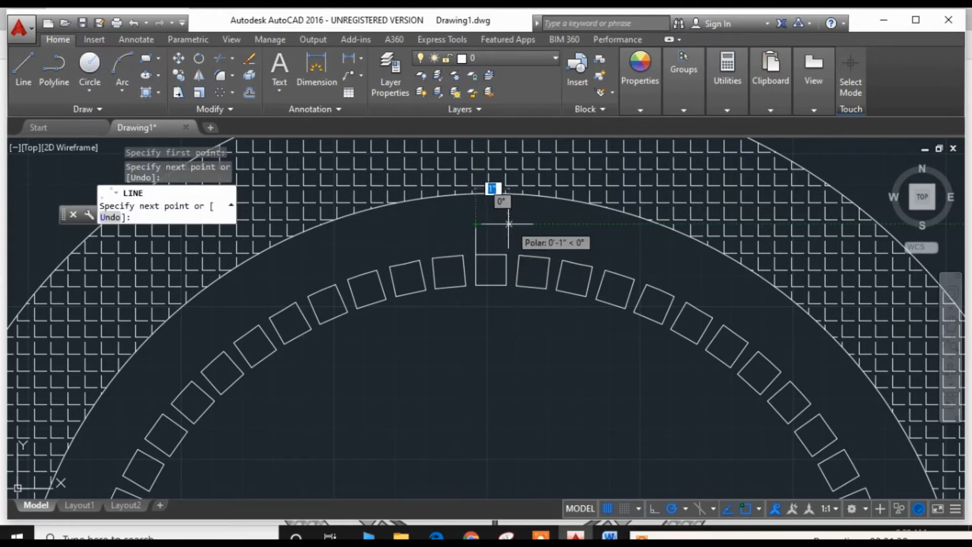
{"action": "left_click", "coordinate": [475, 224]}
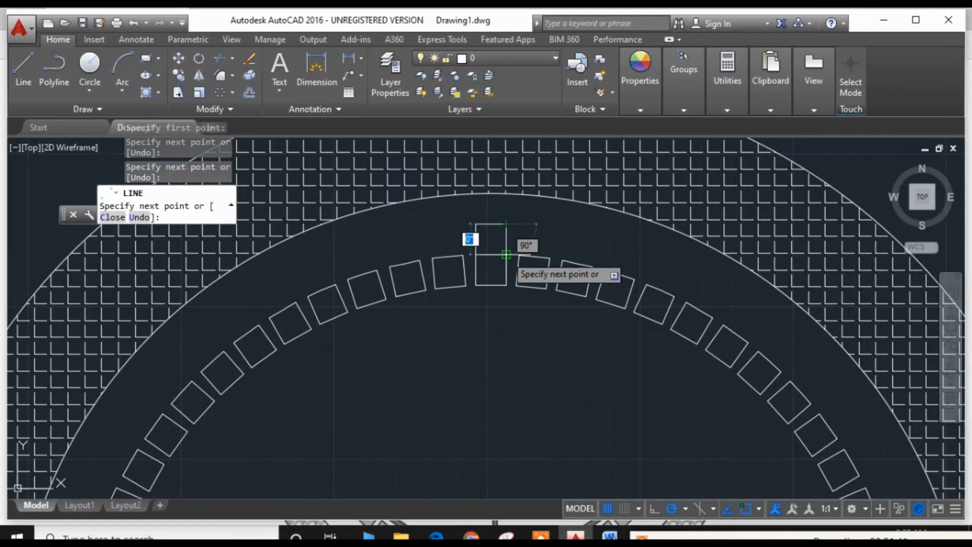
{"action": "left_click", "coordinate": [506, 254]}
{"action": "right_click", "coordinate": [502, 331]}
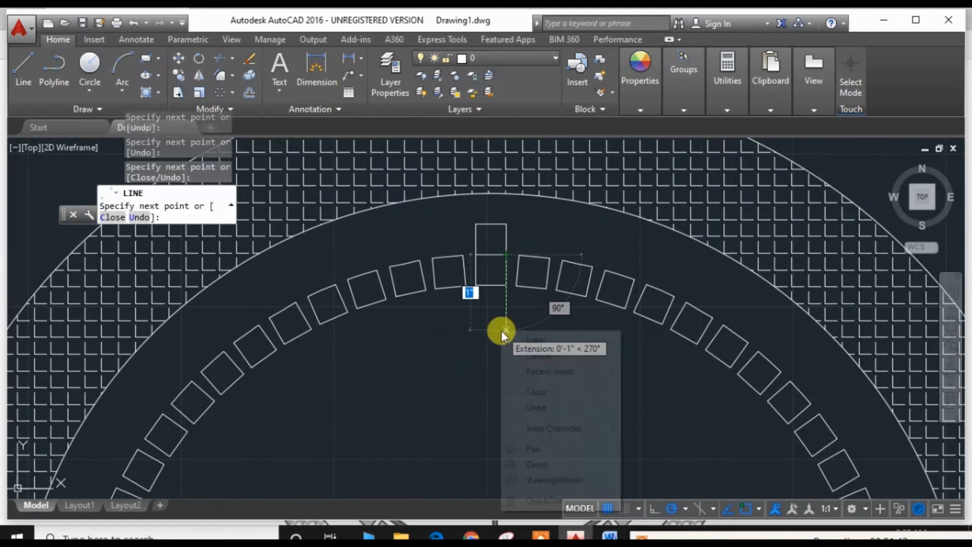
{"action": "left_click", "coordinate": [517, 344]}
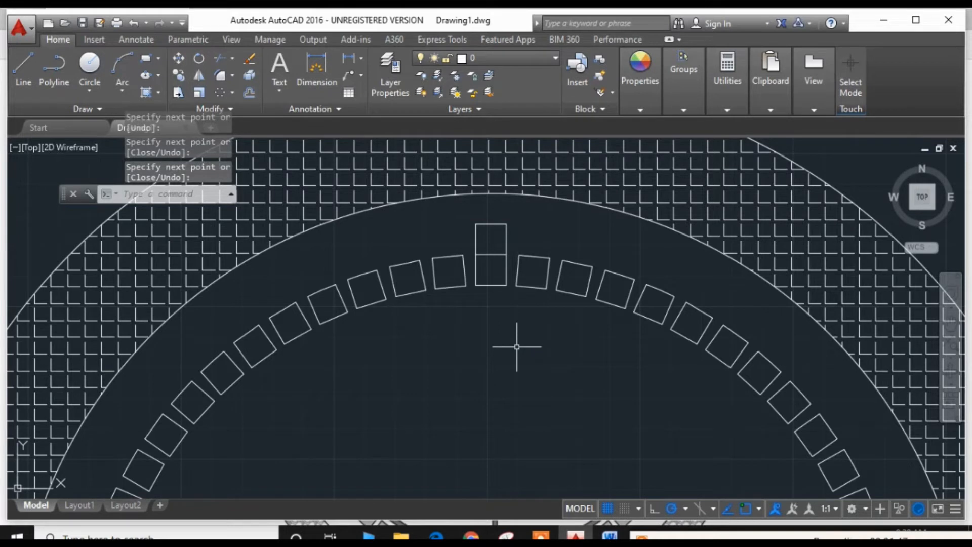
{"action": "left_click", "coordinate": [506, 239]}
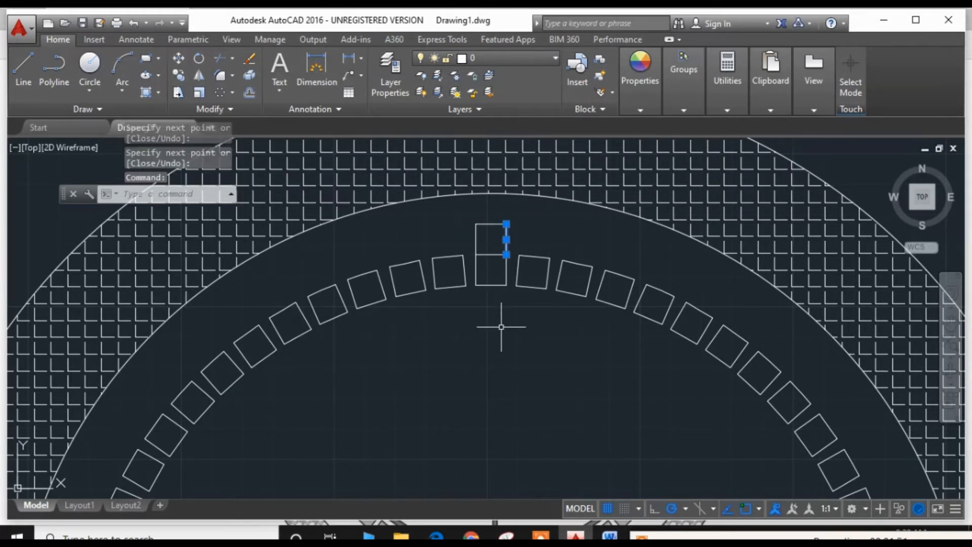
{"action": "mouse_move", "coordinate": [506, 314]}
{"action": "left_mouse_down"}
{"action": "mouse_move", "coordinate": [482, 233]}
{"action": "mouse_move", "coordinate": [501, 213]}
{"action": "mouse_move", "coordinate": [508, 257]}
{"action": "mouse_move", "coordinate": [496, 283]}
{"action": "mouse_move", "coordinate": [463, 268]}
{"action": "mouse_move", "coordinate": [476, 253]}
{"action": "mouse_move", "coordinate": [515, 330]}
{"action": "left_mouse_up"}
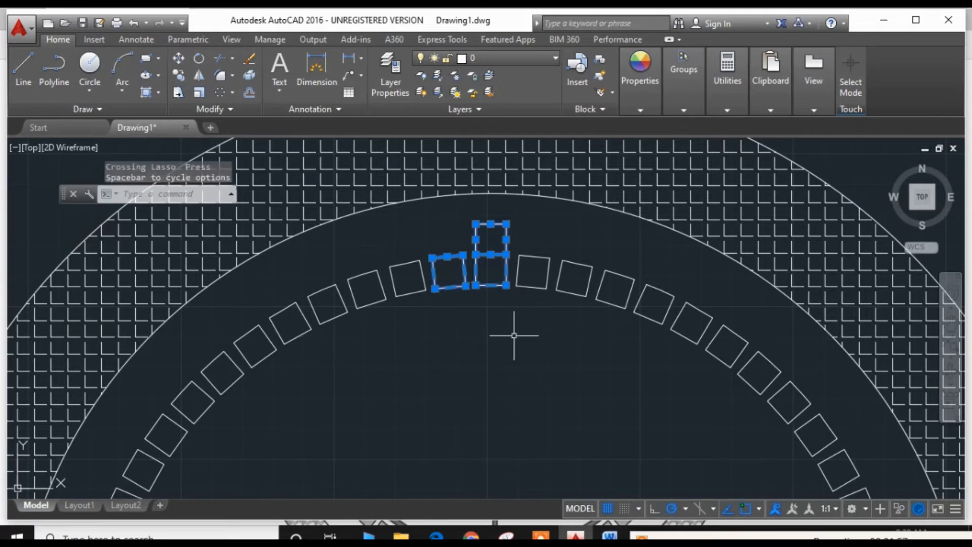
{"action": "left_click", "coordinate": [514, 331]}
{"action": "right_click", "coordinate": [514, 334]}
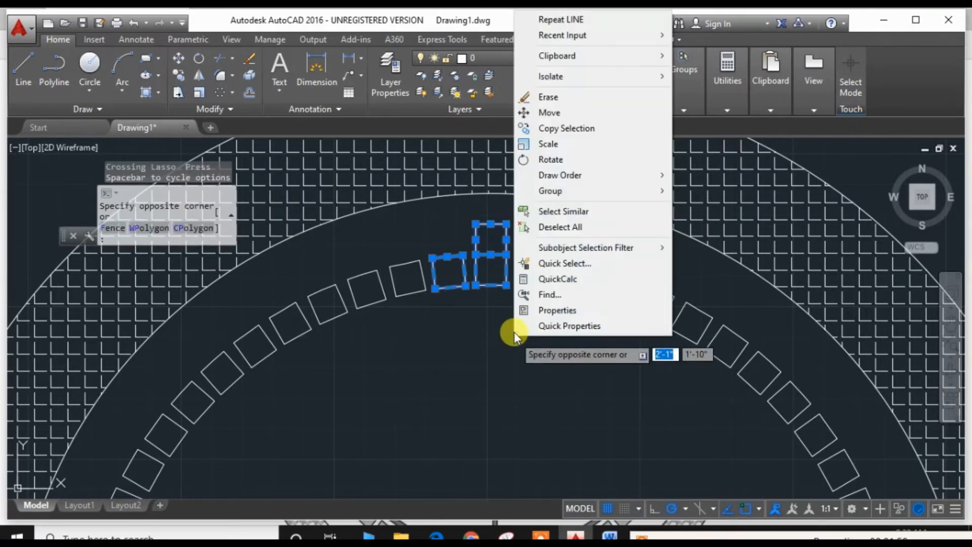
{"action": "key", "text": "Escape"}
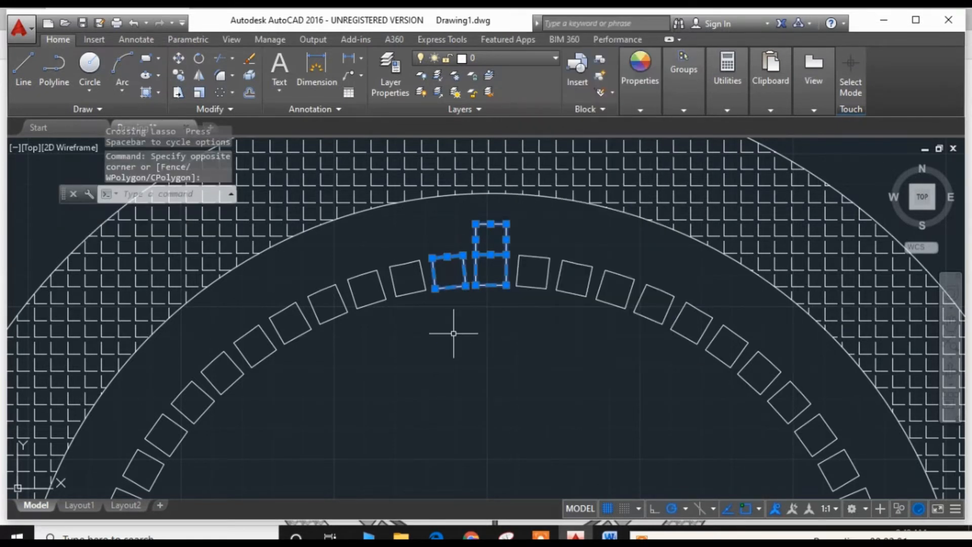
{"action": "left_click", "coordinate": [40, 129]}
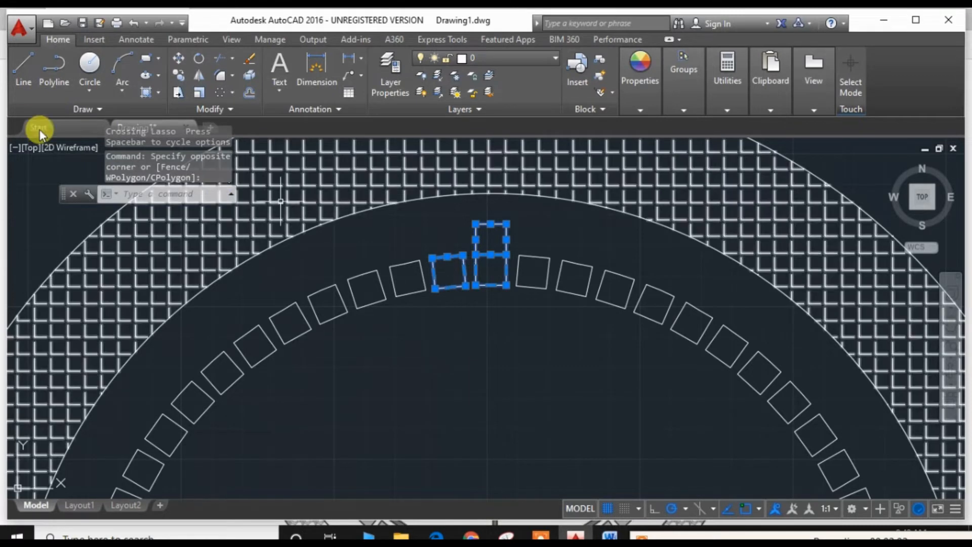
{"action": "left_click", "coordinate": [23, 72]}
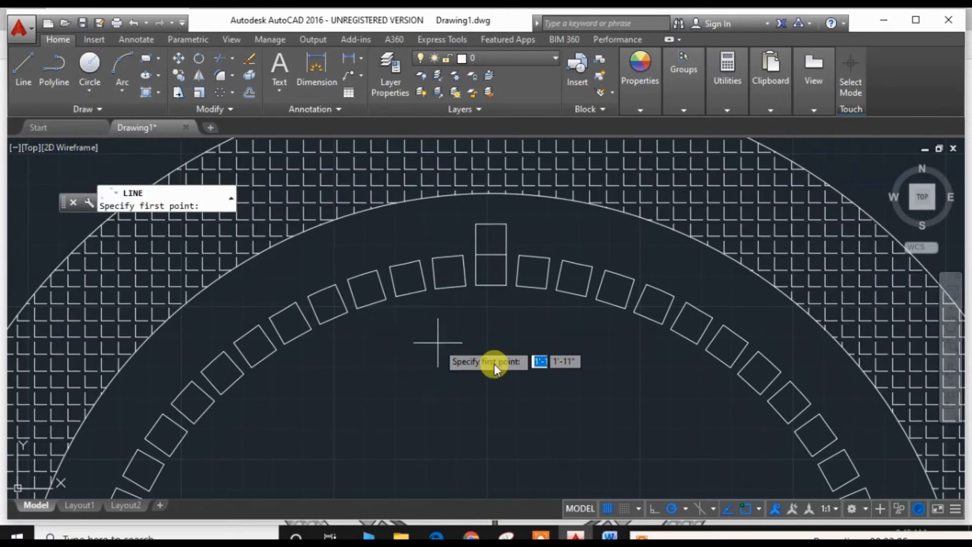
{"action": "left_click", "coordinate": [505, 254]}
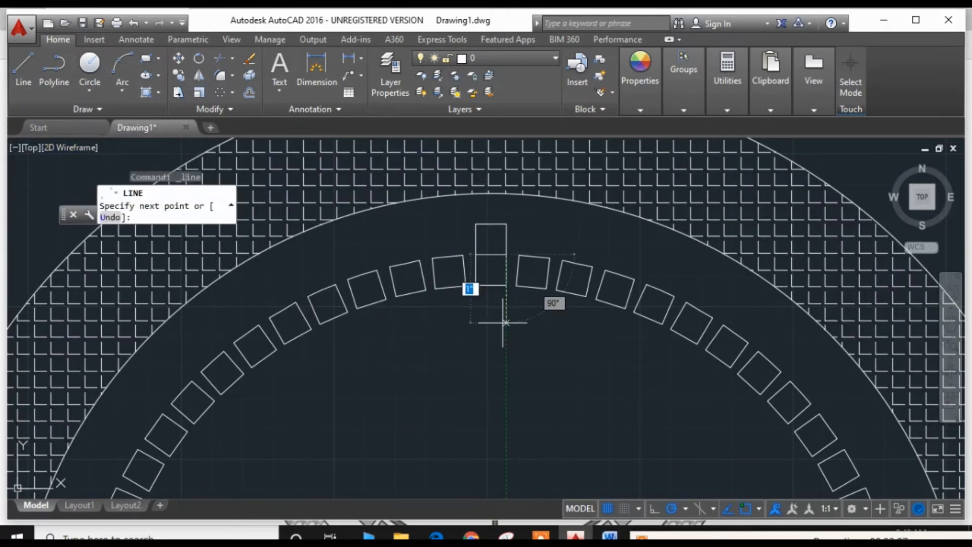
{"action": "right_click", "coordinate": [461, 341]}
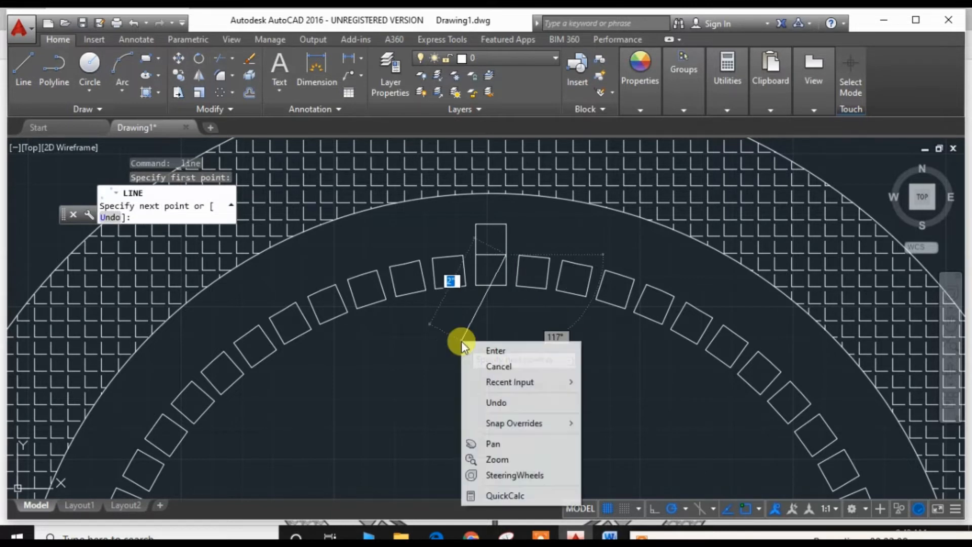
{"action": "left_click", "coordinate": [481, 362]}
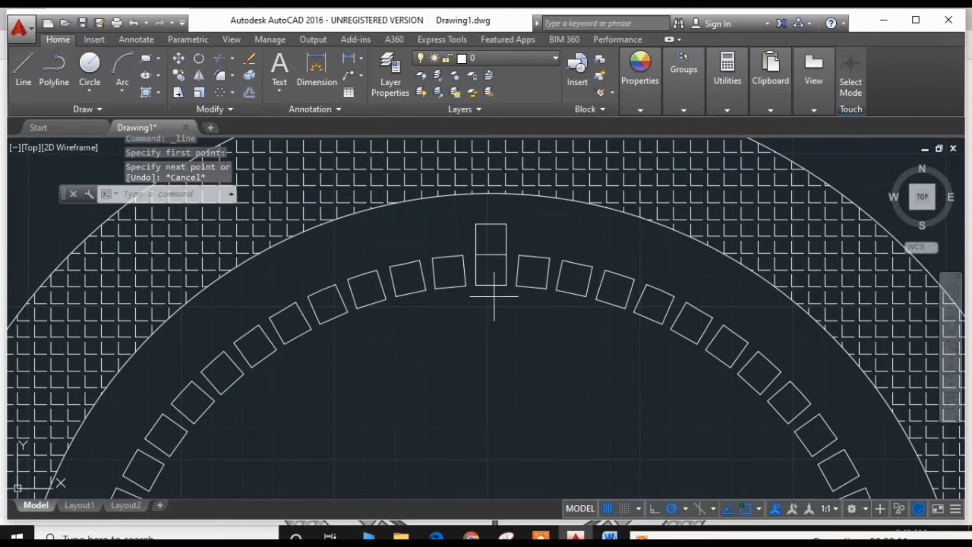
Step: Try to join the topmost small box and the line above it into one object with the Join command
{"action": "mouse_move", "coordinate": [494, 299]}
{"action": "left_mouse_down"}
{"action": "mouse_move", "coordinate": [501, 217]}
{"action": "mouse_move", "coordinate": [327, 233]}
{"action": "left_mouse_up"}
{"action": "left_click", "coordinate": [191, 194]}
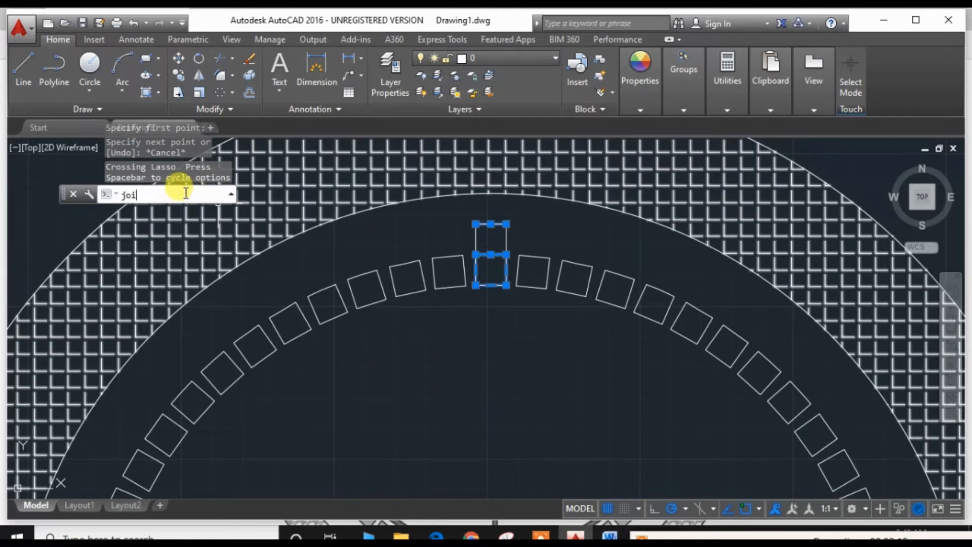
{"action": "key", "text": "Return"}
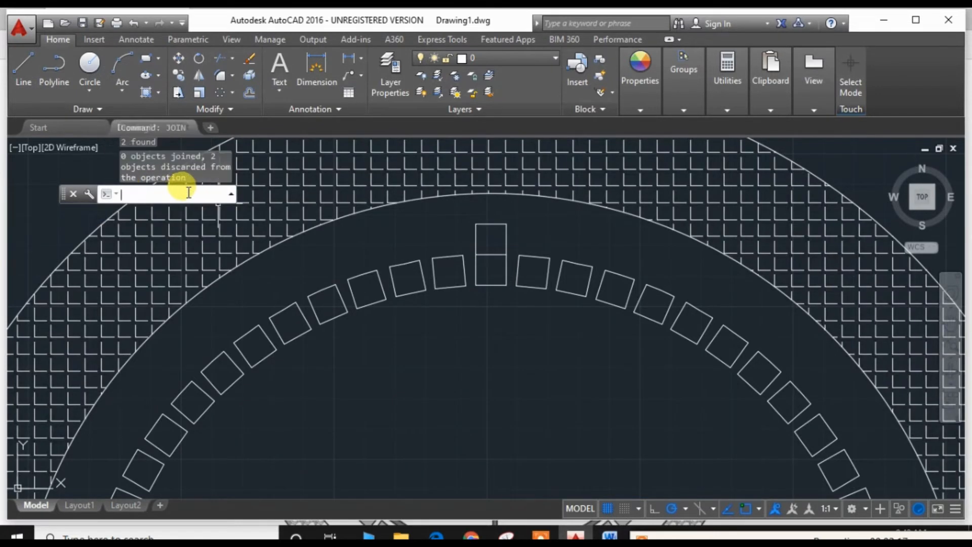
Step: Create a polar array of the topmost small box and the three lines above it, centred on the watch's centre point
{"action": "left_click", "coordinate": [506, 239]}
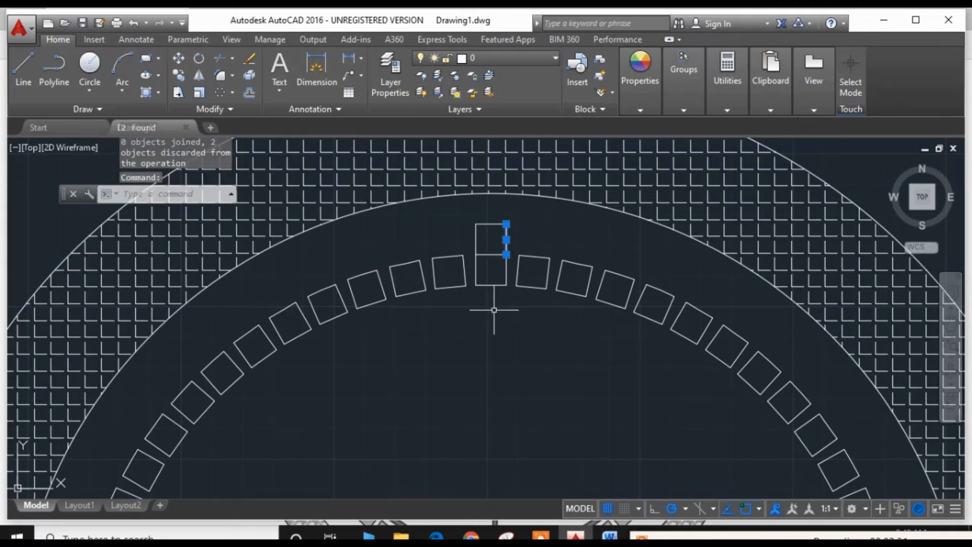
{"action": "left_click", "coordinate": [492, 285]}
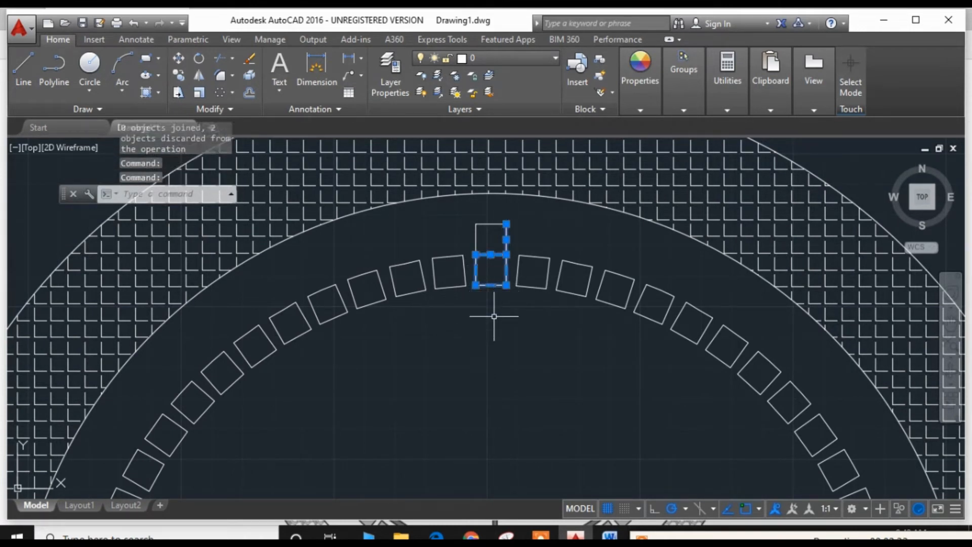
{"action": "left_click", "coordinate": [476, 236]}
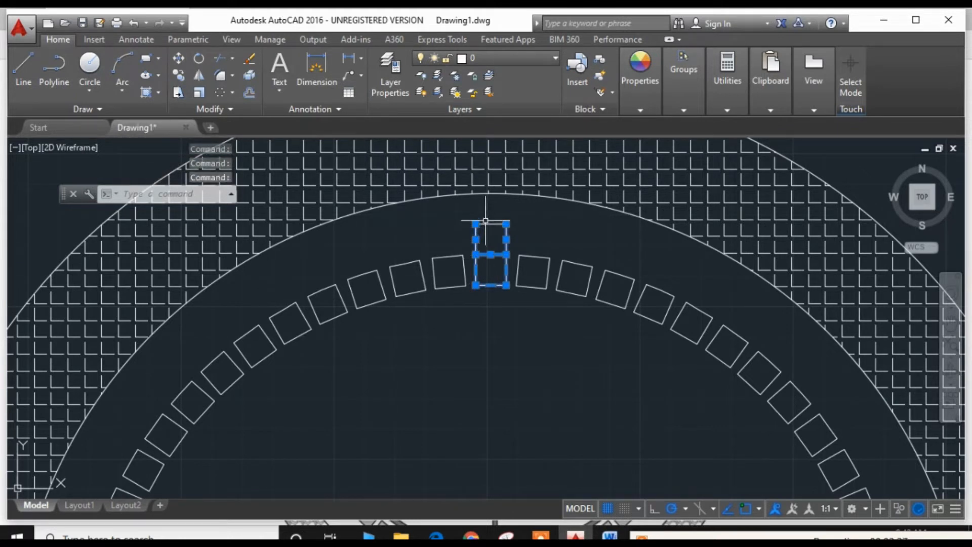
{"action": "left_click", "coordinate": [486, 224]}
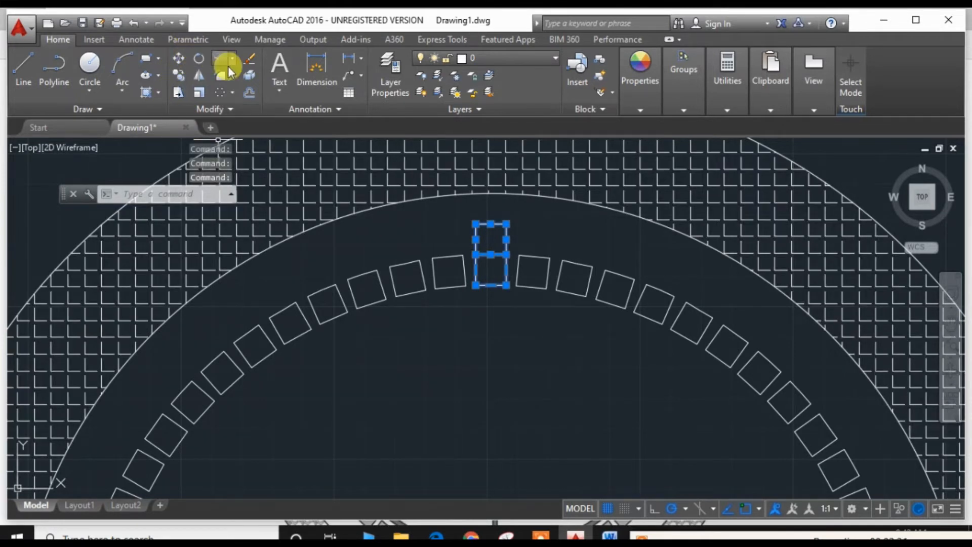
{"action": "left_click", "coordinate": [232, 93]}
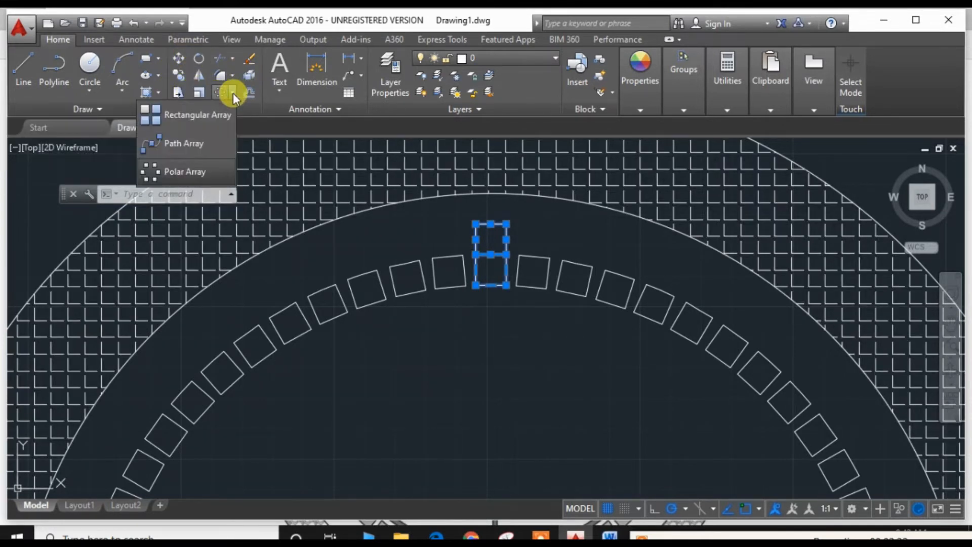
{"action": "left_click", "coordinate": [197, 174]}
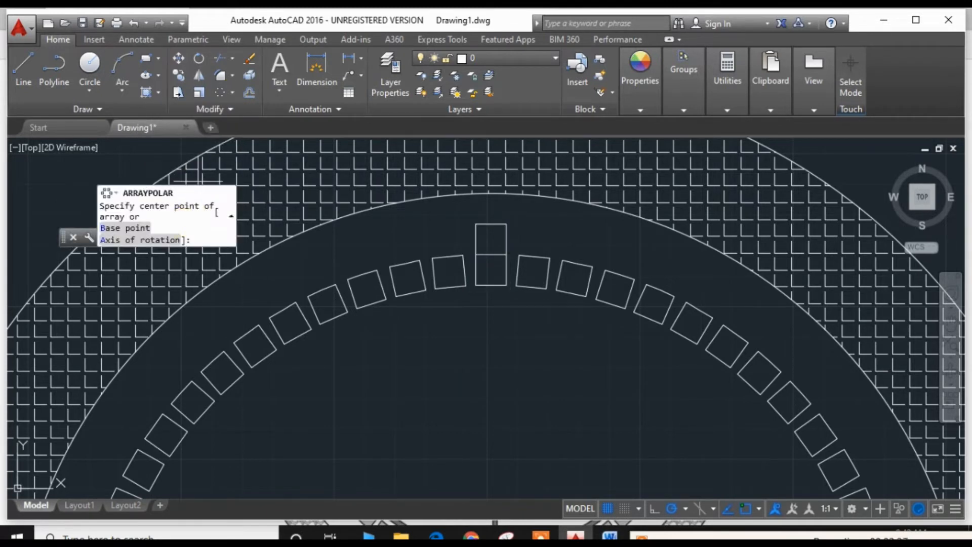
{"action": "scroll", "coordinate": [458, 395], "scroll_direction": "down", "scroll_amount": 5}
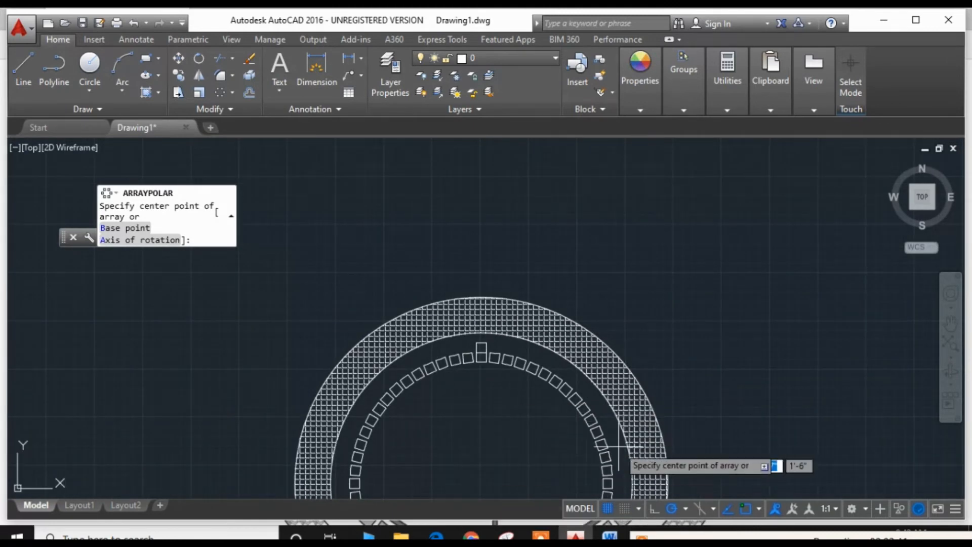
{"action": "left_click", "coordinate": [481, 483]}
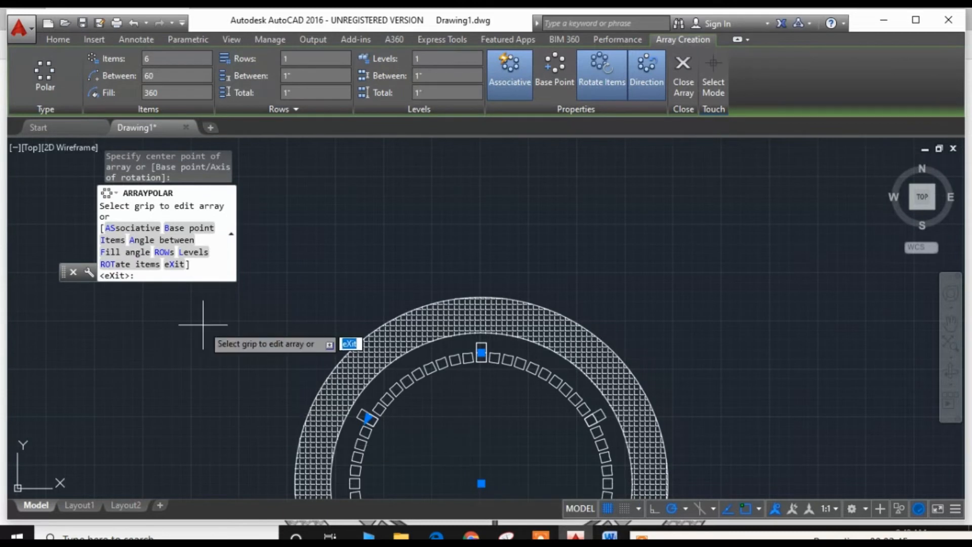
Step: Set the number of items in the polar array to 12
{"action": "left_click", "coordinate": [112, 242]}
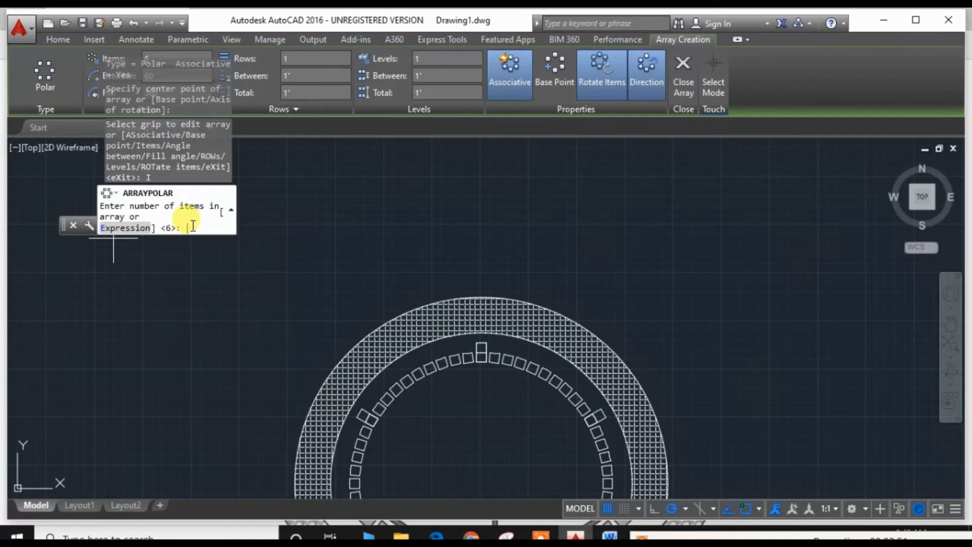
{"action": "scroll", "coordinate": [204, 302], "scroll_direction": "up", "scroll_amount": 5}
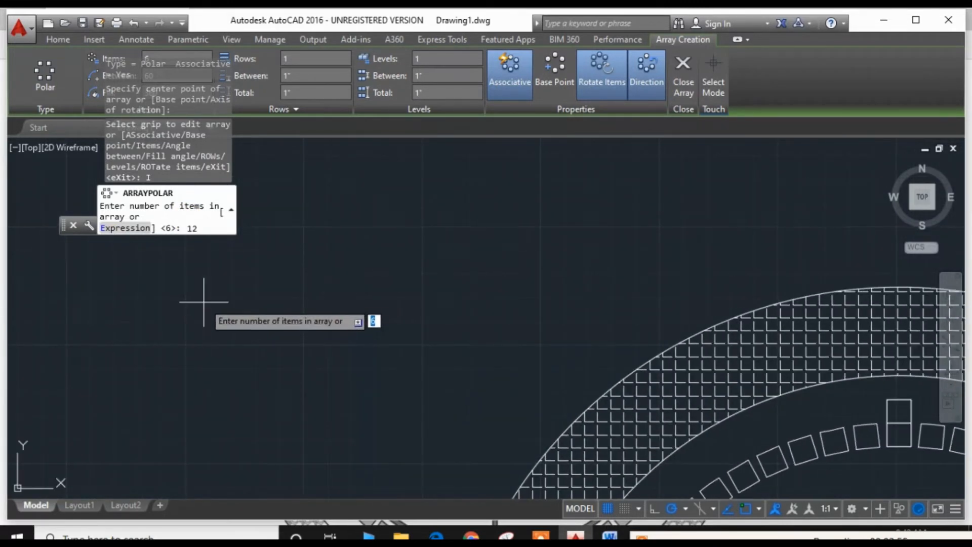
{"action": "scroll", "coordinate": [204, 301], "scroll_direction": "up", "scroll_amount": 3}
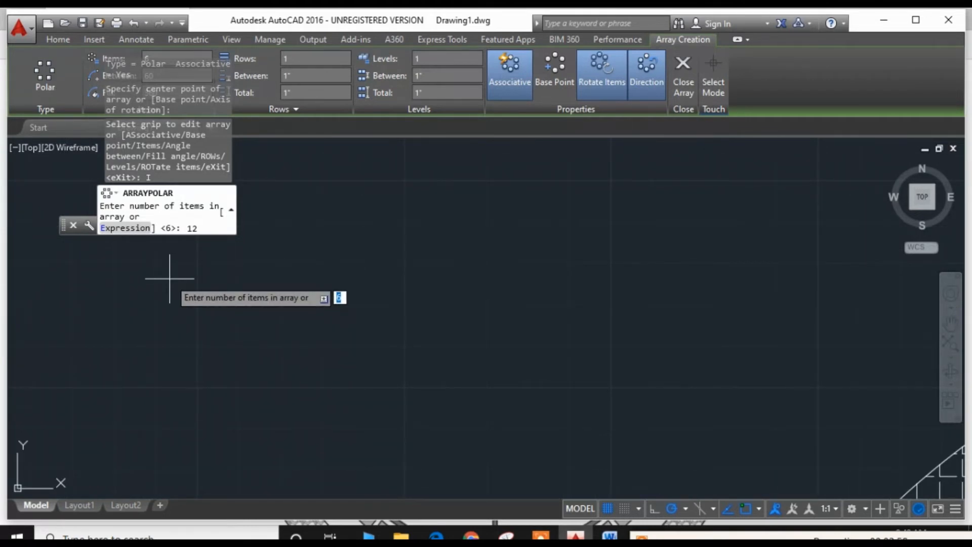
{"action": "scroll", "coordinate": [429, 360], "scroll_direction": "down", "scroll_amount": 6}
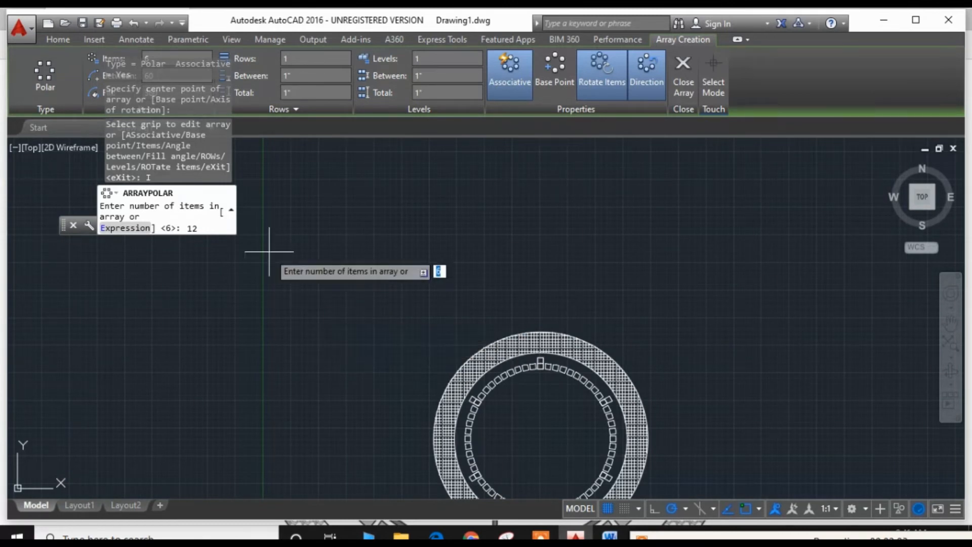
{"action": "left_click", "coordinate": [212, 225]}
{"action": "key", "text": "Return"}
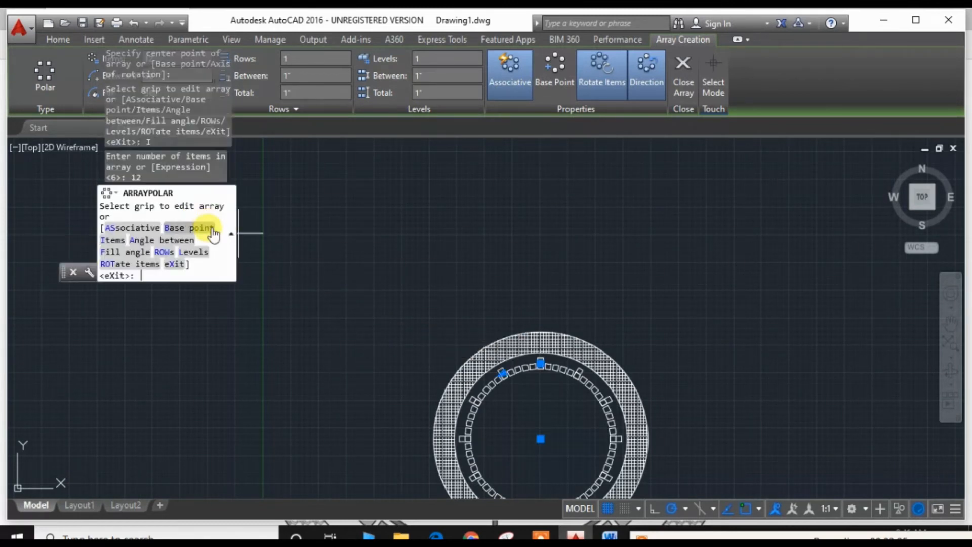
Step: Finish the polar array of double-box hour markers and explode it into separate objects
{"action": "scroll", "coordinate": [548, 361], "scroll_direction": "up", "scroll_amount": 3}
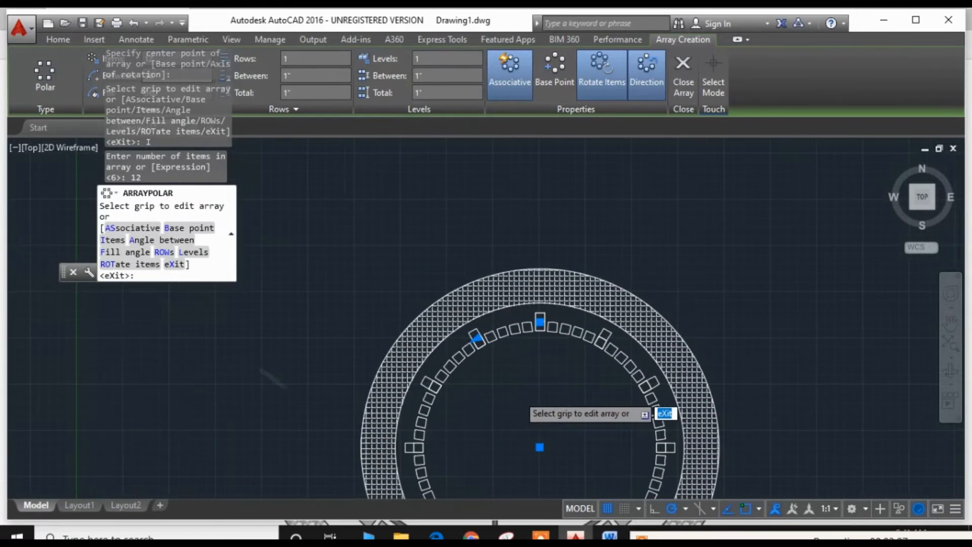
{"action": "scroll", "coordinate": [477, 368], "scroll_direction": "down", "scroll_amount": 5}
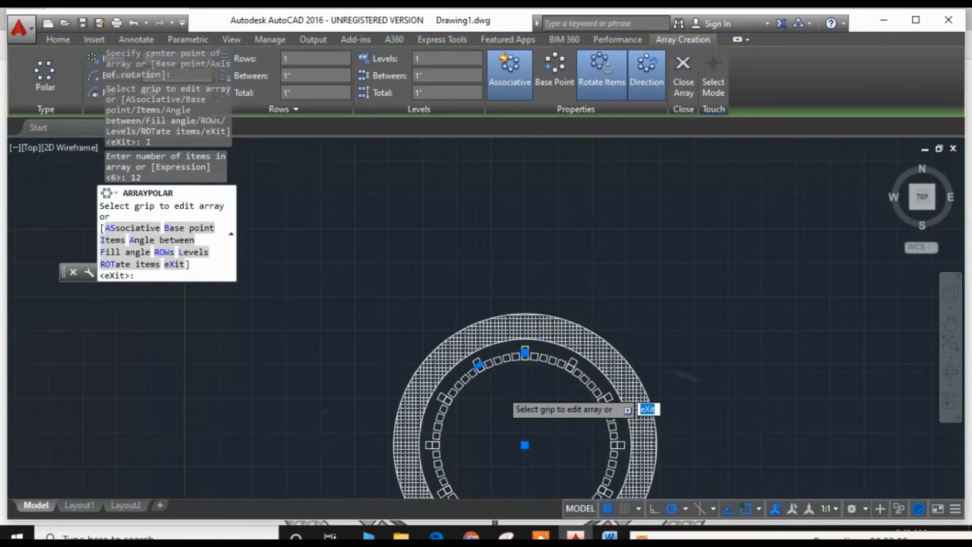
{"action": "scroll", "coordinate": [496, 400], "scroll_direction": "up", "scroll_amount": 5}
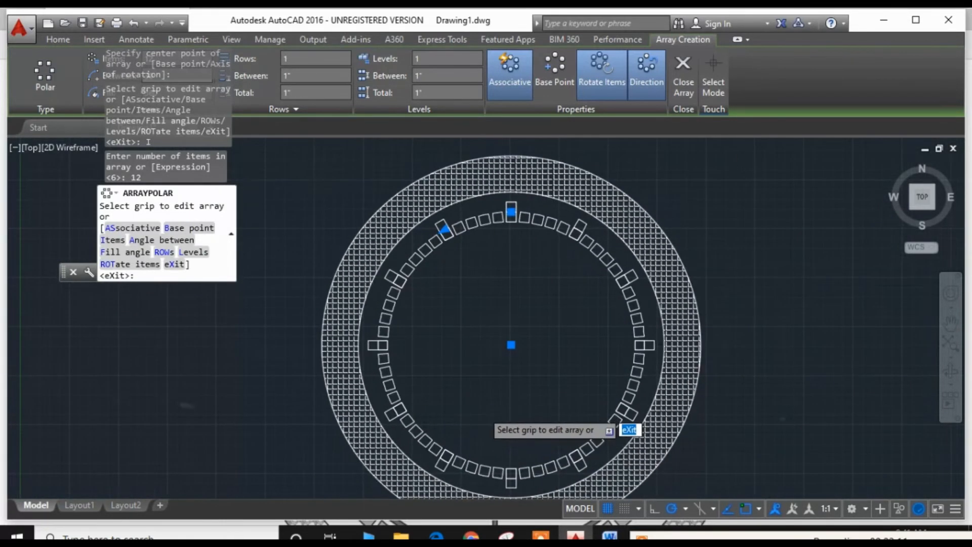
{"action": "scroll", "coordinate": [475, 398], "scroll_direction": "down", "scroll_amount": 1}
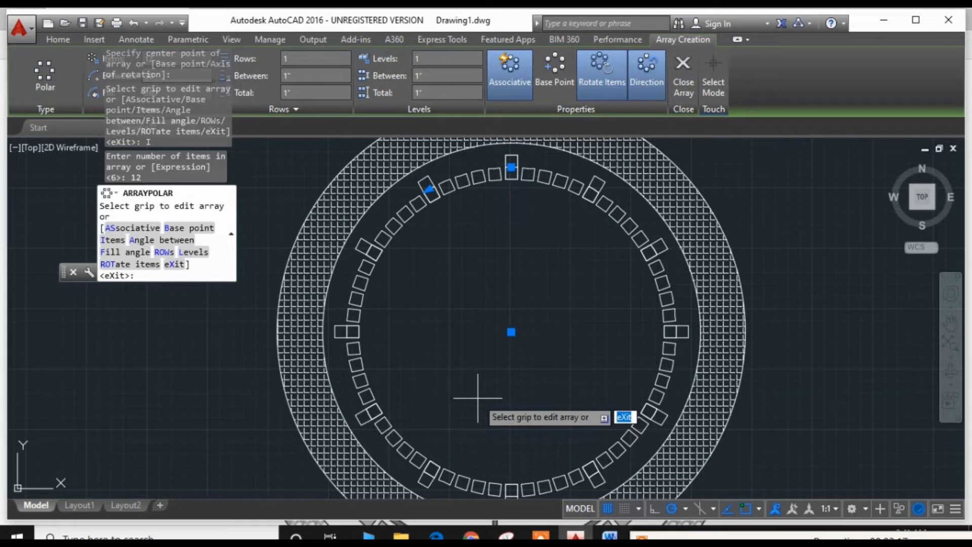
{"action": "key", "text": "Return"}
{"action": "type", "text": "x"}
{"action": "key", "text": "Return"}
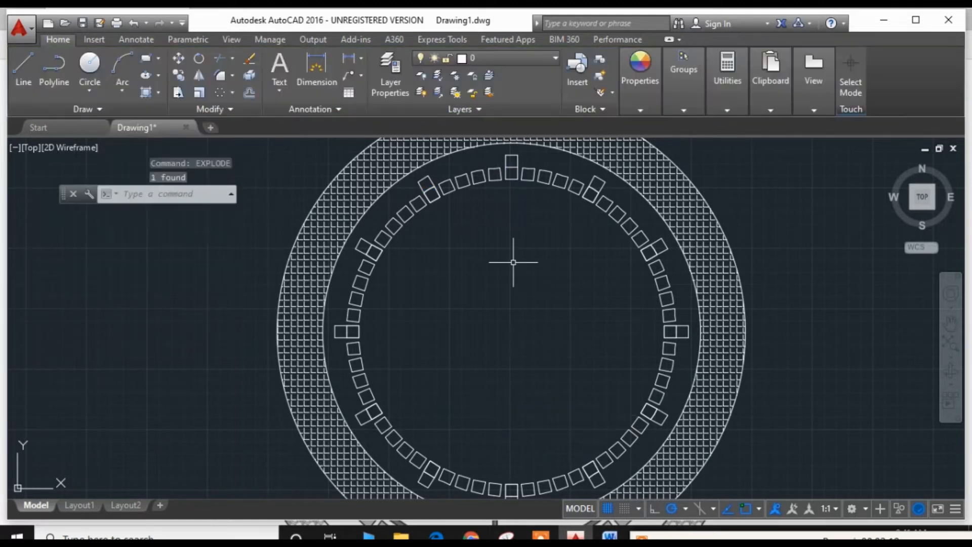
Step: Erase the lower box of the topmost hour marker, then undo the erasure
{"action": "scroll", "coordinate": [513, 262], "scroll_direction": "up", "scroll_amount": 5}
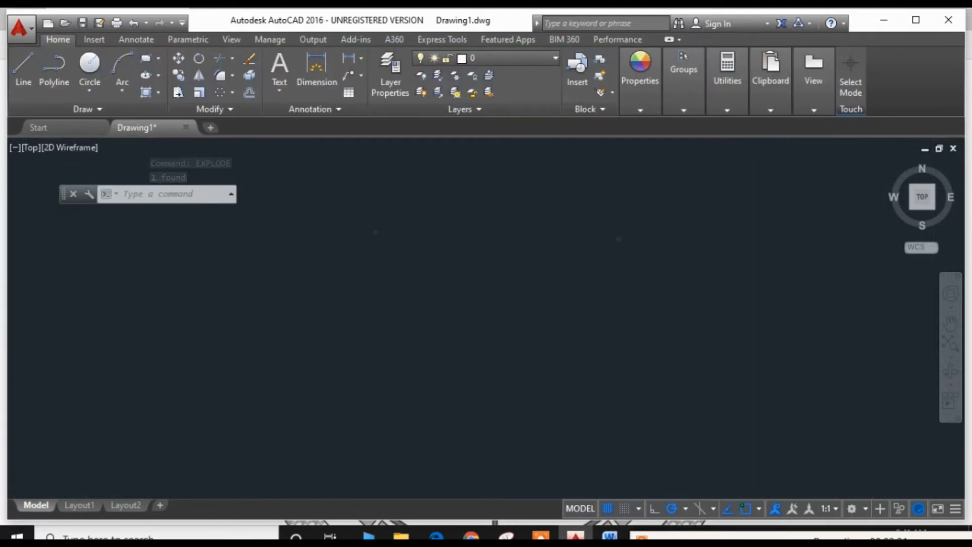
{"action": "scroll", "coordinate": [223, 287], "scroll_direction": "down", "scroll_amount": 1}
{"action": "left_click", "coordinate": [223, 288]}
{"action": "scroll", "coordinate": [468, 282], "scroll_direction": "down", "scroll_amount": 5}
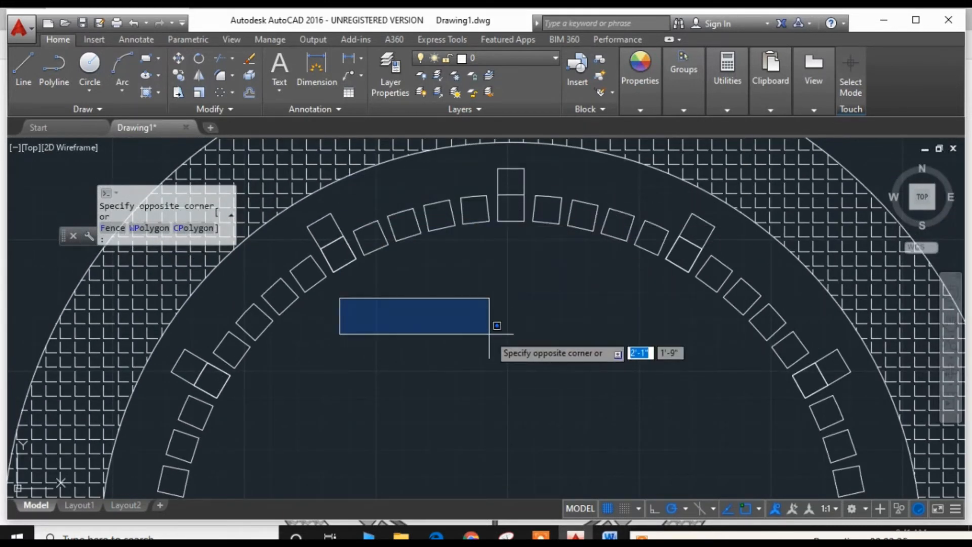
{"action": "left_click", "coordinate": [512, 337]}
{"action": "left_click", "coordinate": [512, 198]}
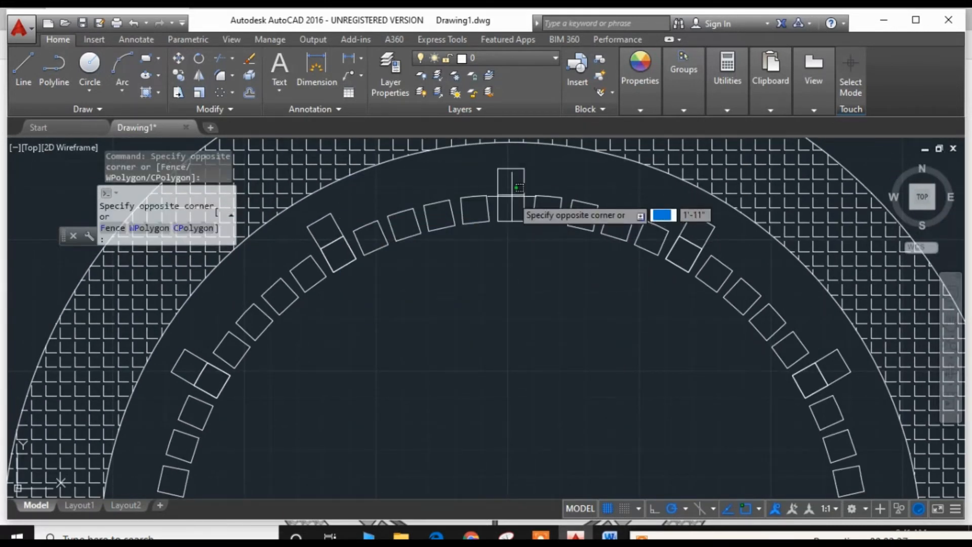
{"action": "left_click", "coordinate": [519, 183]}
{"action": "mouse_move", "coordinate": [511, 196]}
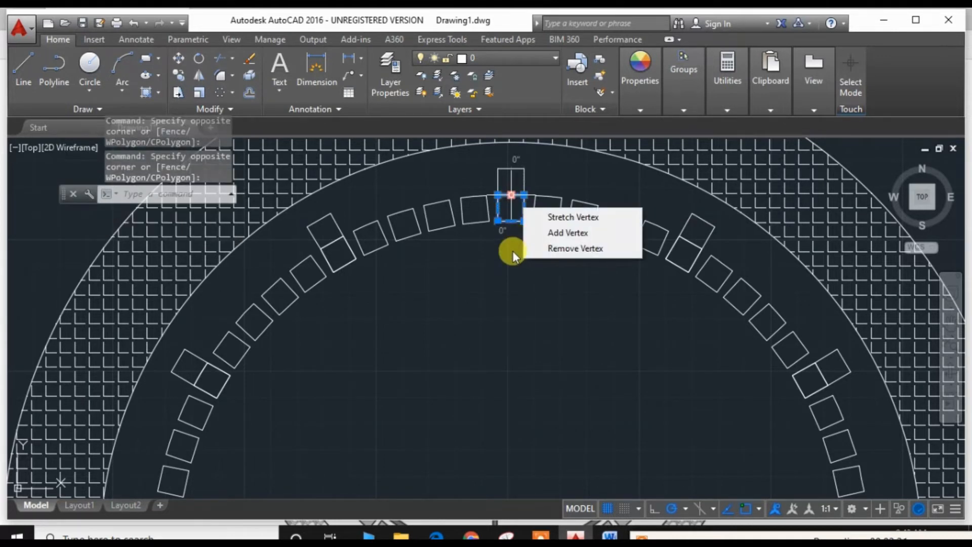
{"action": "key", "text": "Delete"}
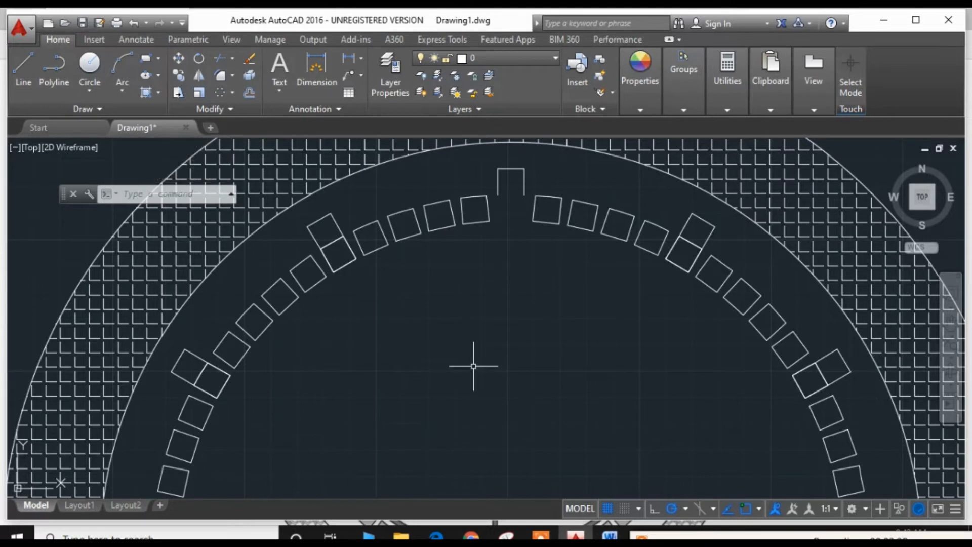
{"action": "left_click", "coordinate": [136, 22]}
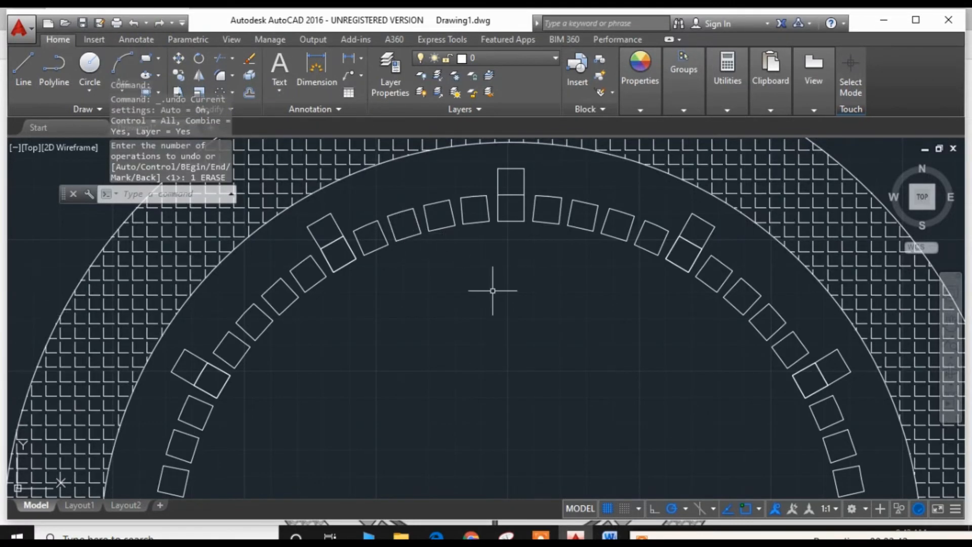
Step: Switch to Word and replace the note's text with "Now we have to make the inner circles"
{"action": "key", "text": "alt+Tab"}
{"action": "key", "text": "BackSpace"}
{"action": "key", "text": "BackSpace"}
{"action": "key", "text": "BackSpace"}
{"action": "key", "text": "BackSpace"}
{"action": "key", "text": "BackSpace"}
{"action": "key", "text": "BackSpace"}
{"action": "key", "text": "BackSpace"}
{"action": "key", "text": "BackSpace"}
{"action": "key", "text": "BackSpace"}
{"action": "key", "text": "BackSpace"}
{"action": "key", "text": "BackSpace"}
{"action": "key", "text": "BackSpace"}
{"action": "key", "text": "BackSpace"}
{"action": "key", "text": "BackSpace"}
{"action": "key", "text": "BackSpace"}
{"action": "key", "text": "BackSpace"}
{"action": "key", "text": "BackSpace"}
{"action": "key", "text": "BackSpace"}
{"action": "key", "text": "BackSpace"}
{"action": "key", "text": "BackSpace"}
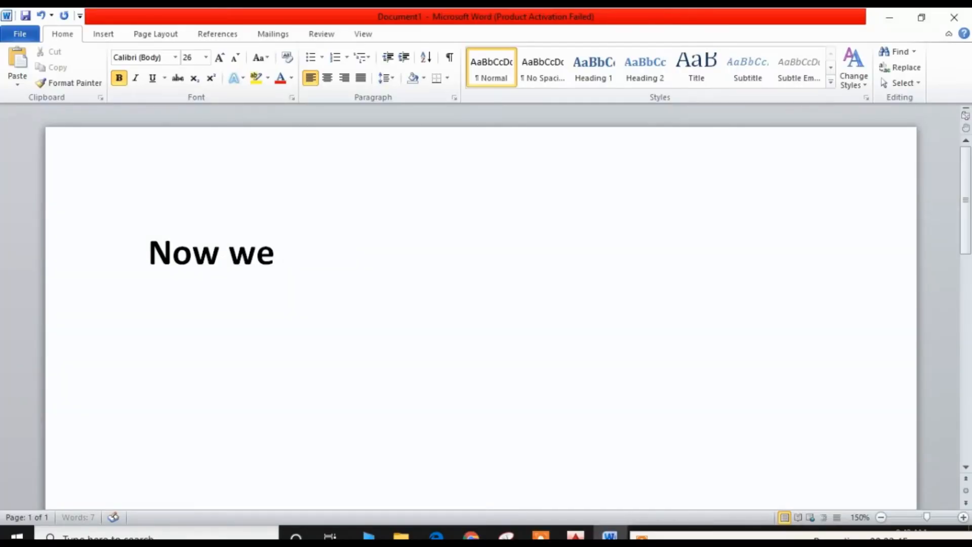
{"action": "type", "text": "e ha"}
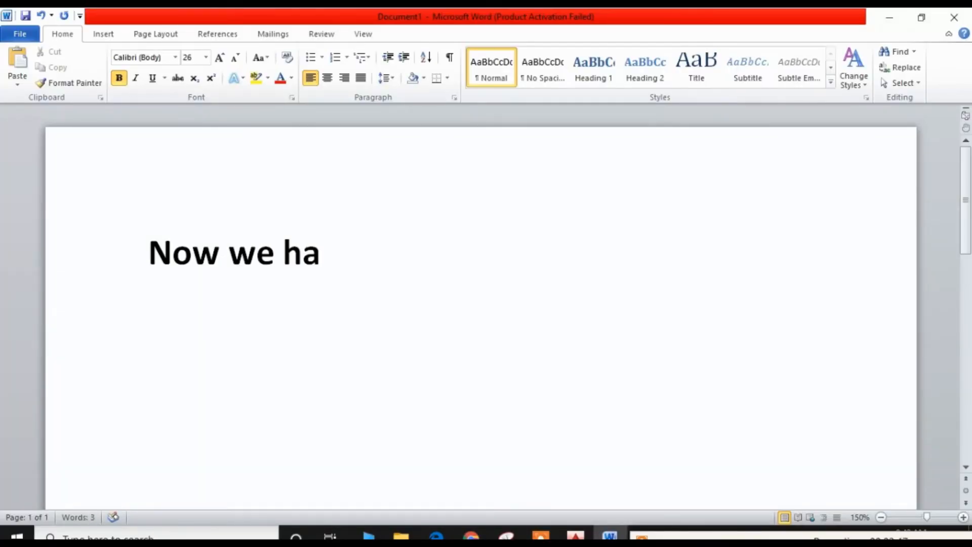
{"action": "type", "text": "ve to "}
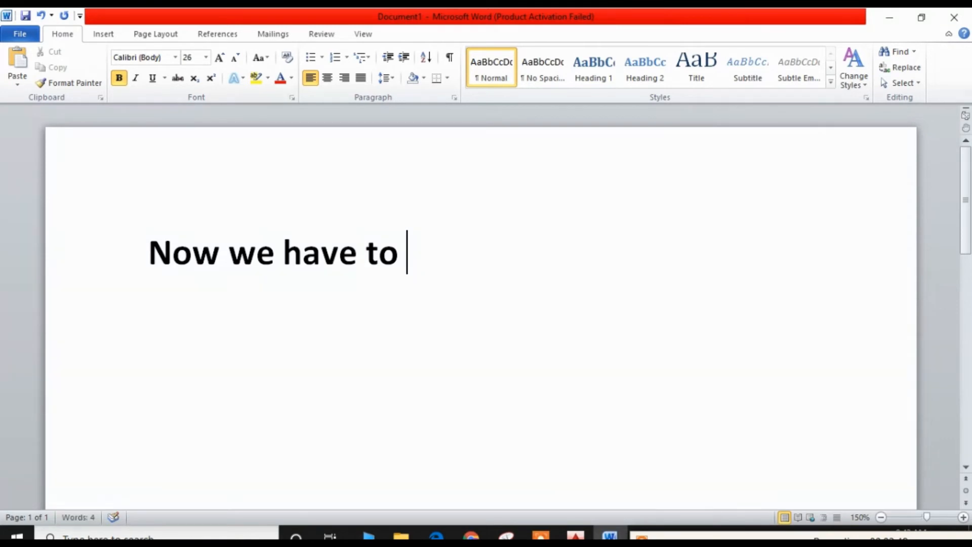
{"action": "type", "text": "make the inn"}
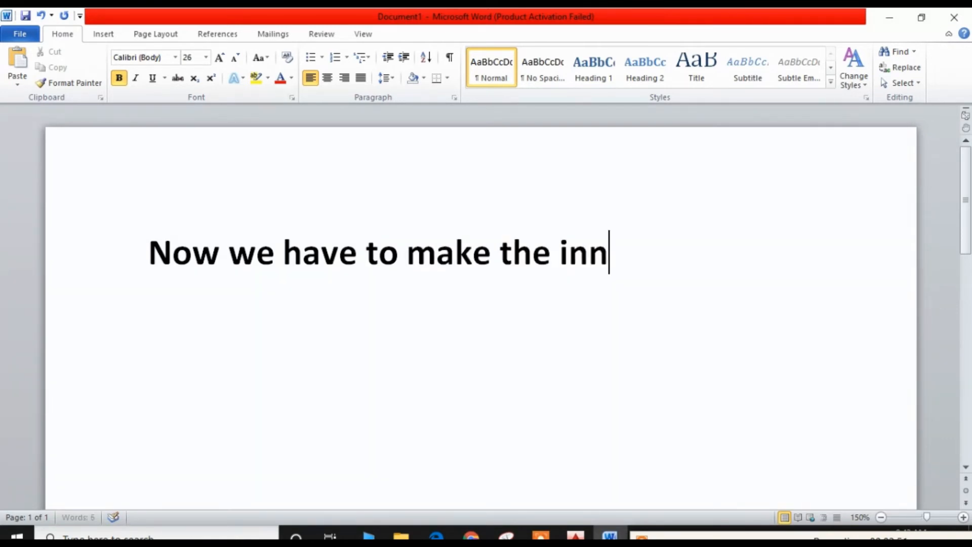
{"action": "type", "text": "er circ"}
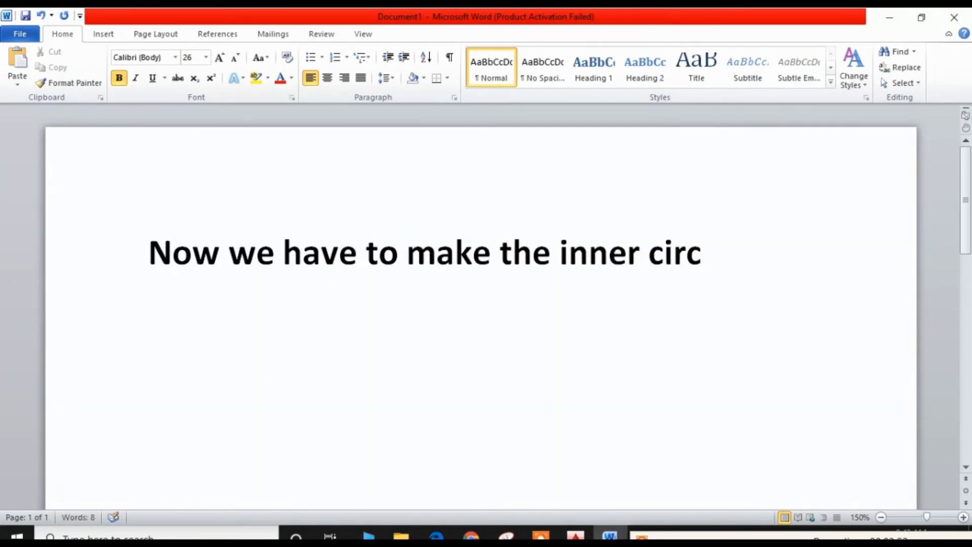
{"action": "type", "text": "les"}
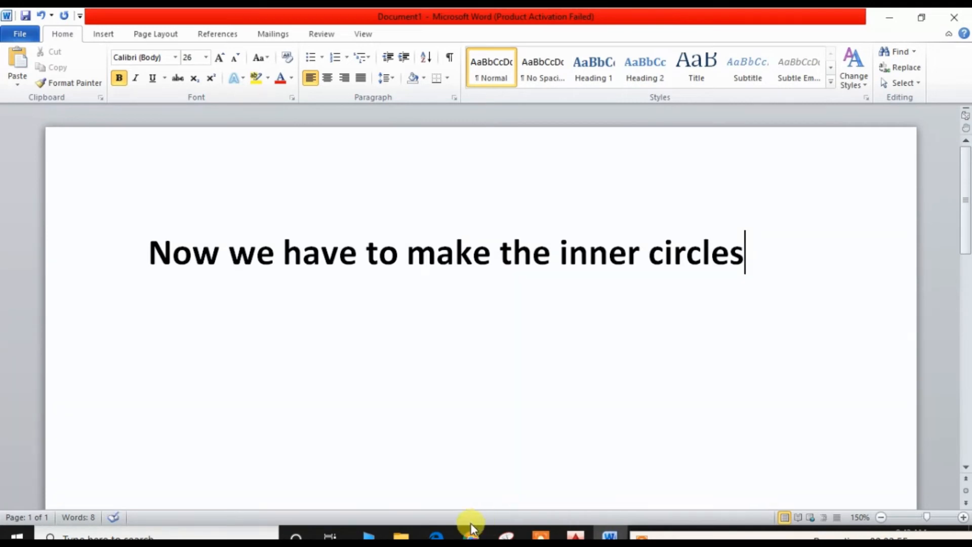
Step: Check the inner circles of the watch in the reference PDF and return to the AutoCAD drawing
{"action": "left_click", "coordinate": [438, 535]}
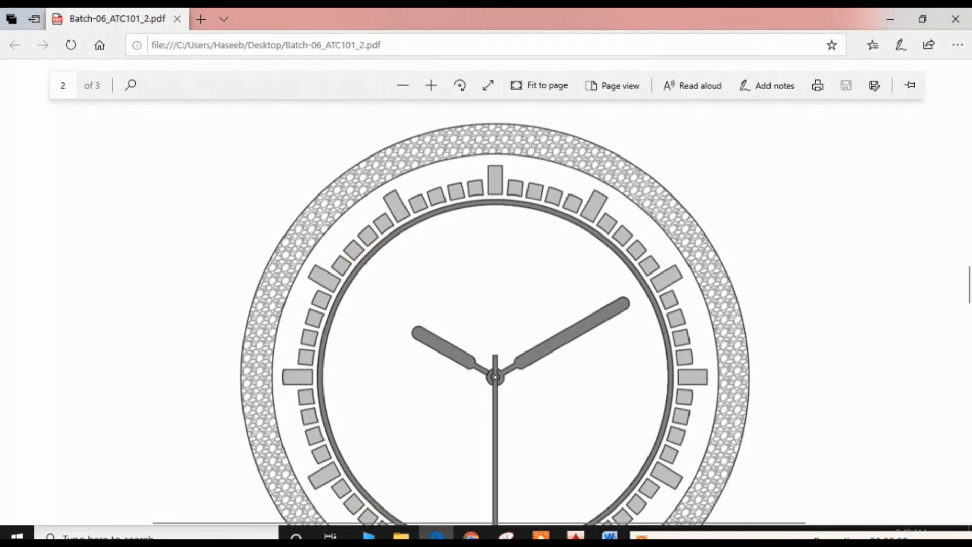
{"action": "left_click", "coordinate": [575, 536]}
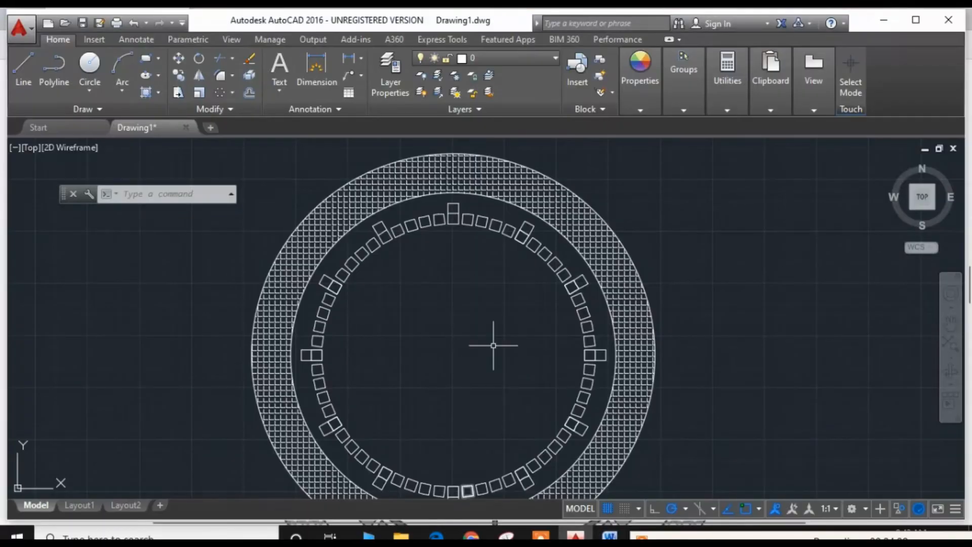
Step: Try a circle centred on the watch along the inner edges of the minute boxes, and undo it
{"action": "left_click", "coordinate": [96, 82]}
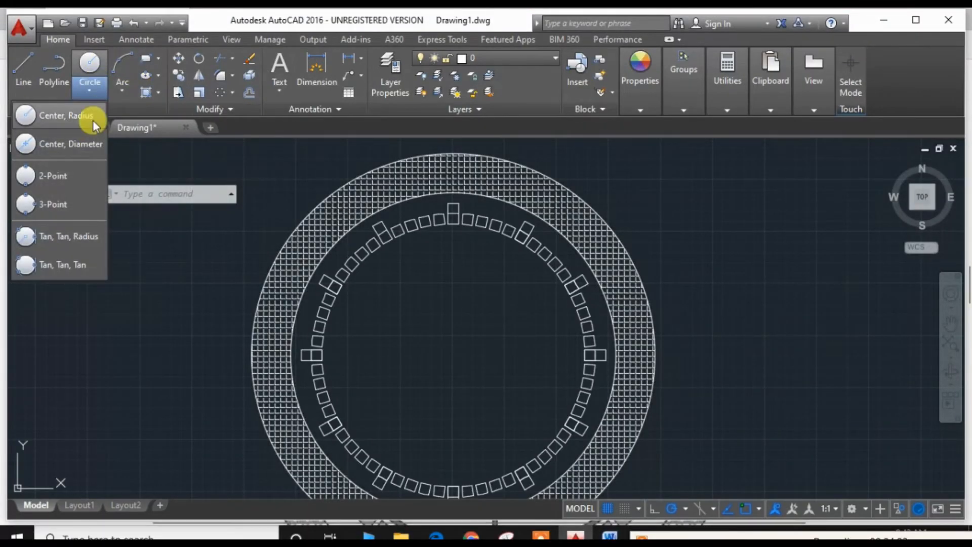
{"action": "left_click", "coordinate": [94, 119]}
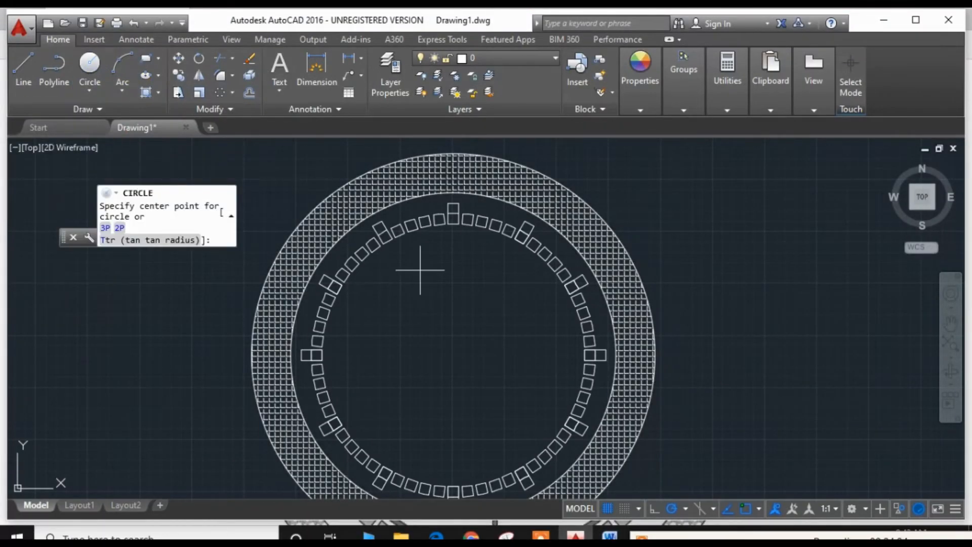
{"action": "left_click", "coordinate": [454, 355]}
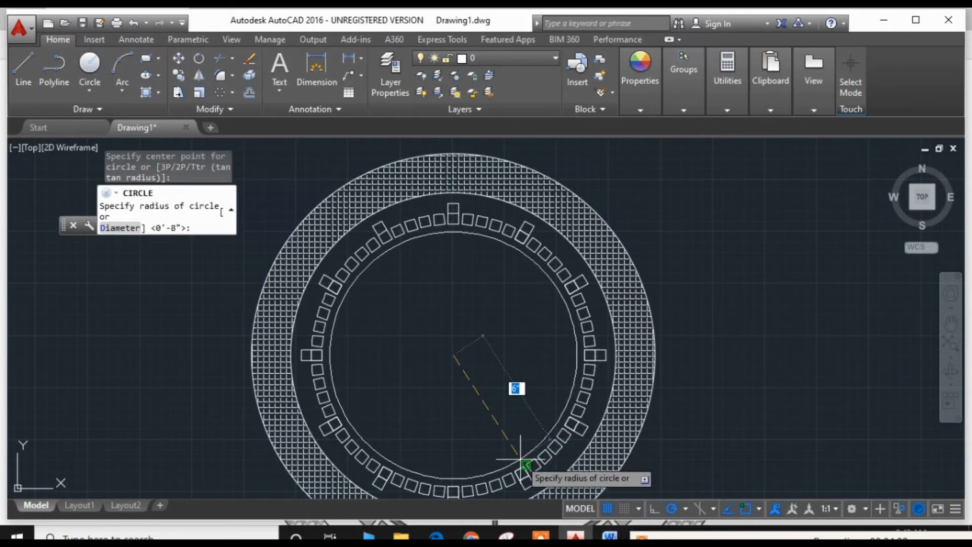
{"action": "left_click", "coordinate": [521, 461]}
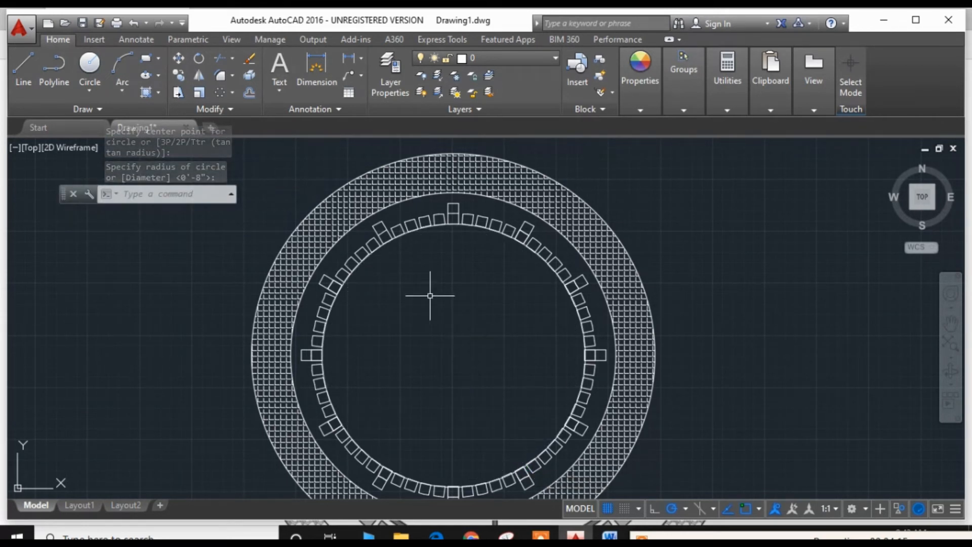
{"action": "left_click", "coordinate": [135, 23]}
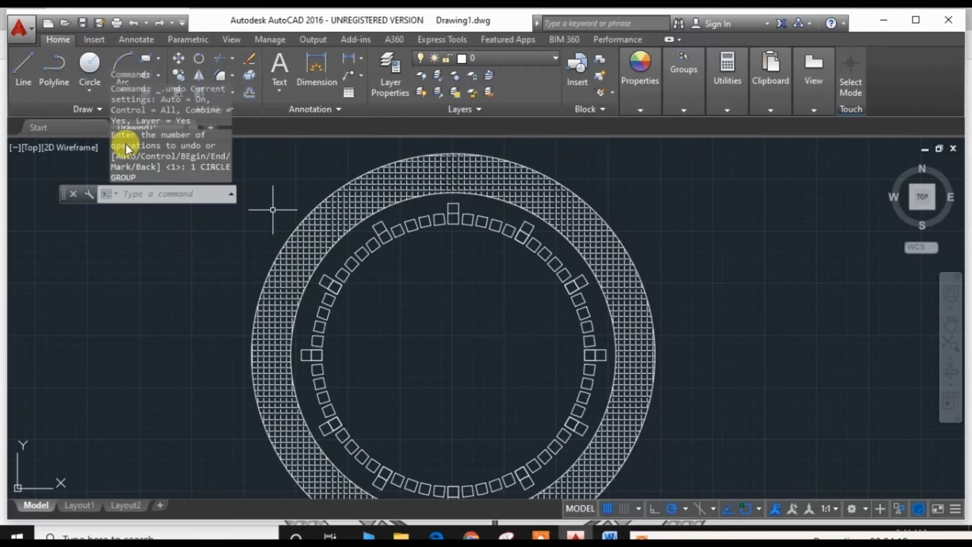
Step: Draw a circle of about 6 inches radius from the watch's centre, touching the inner edges of the minute boxes
{"action": "left_click", "coordinate": [83, 90]}
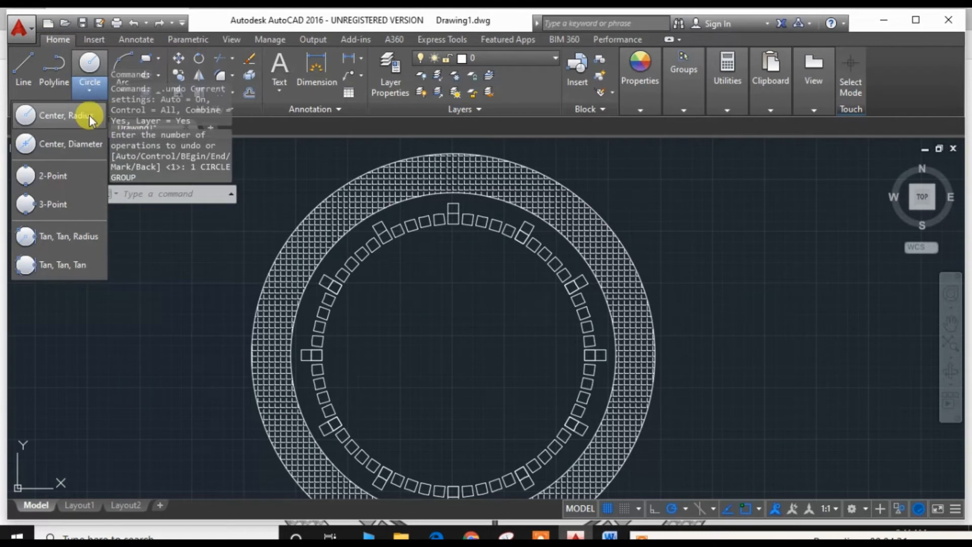
{"action": "left_click", "coordinate": [89, 114]}
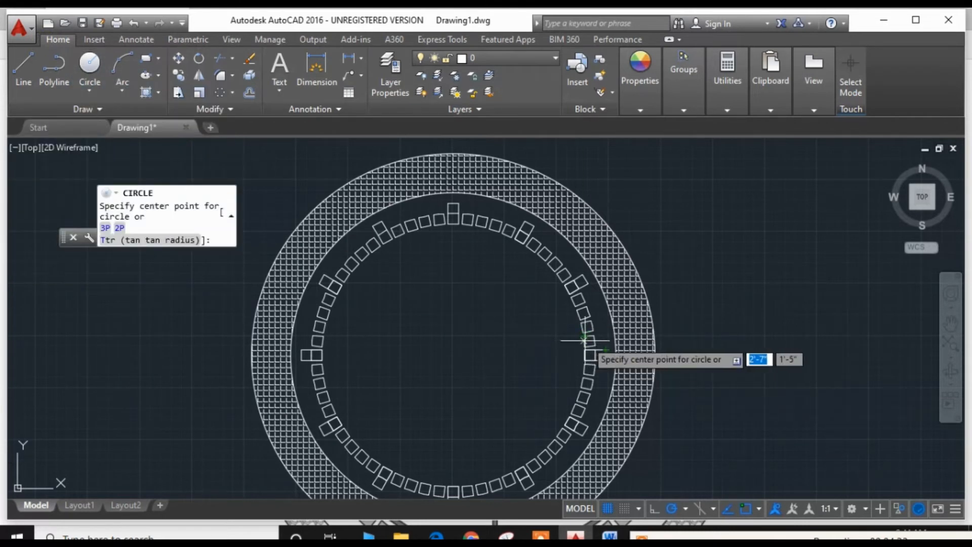
{"action": "left_click", "coordinate": [454, 356]}
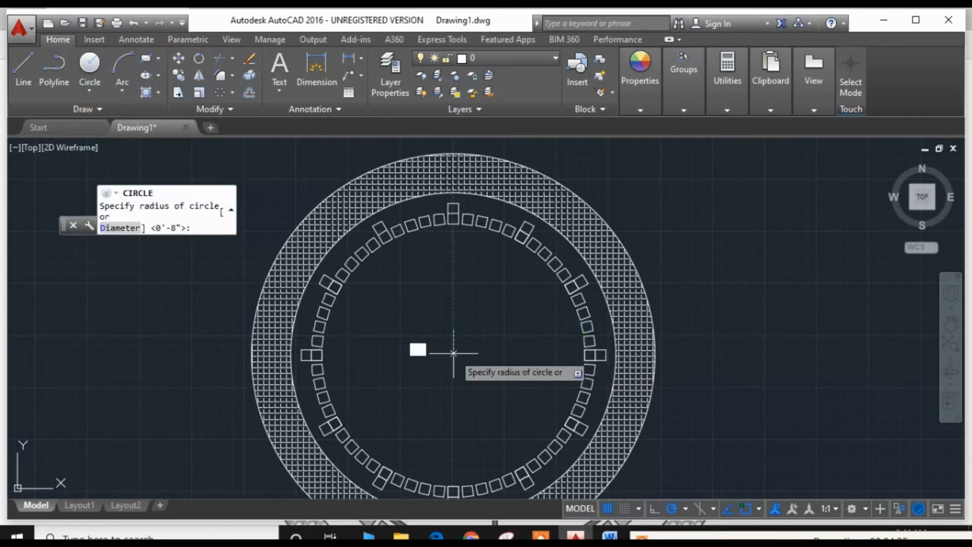
{"action": "left_click", "coordinate": [510, 462]}
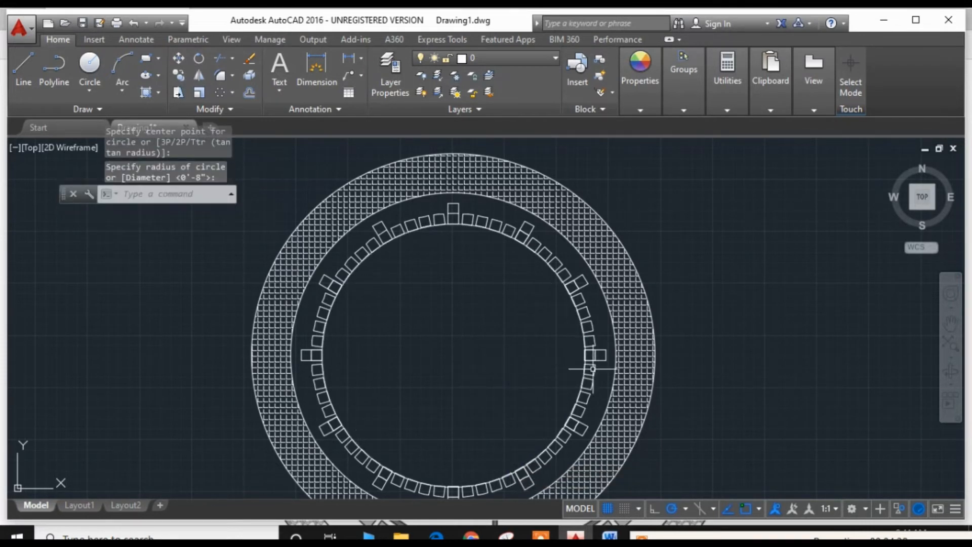
Step: Draw a slightly smaller concentric circle just inside the one touching the minute boxes, leaving a narrow ring between them
{"action": "left_click", "coordinate": [91, 85]}
{"action": "left_click", "coordinate": [83, 121]}
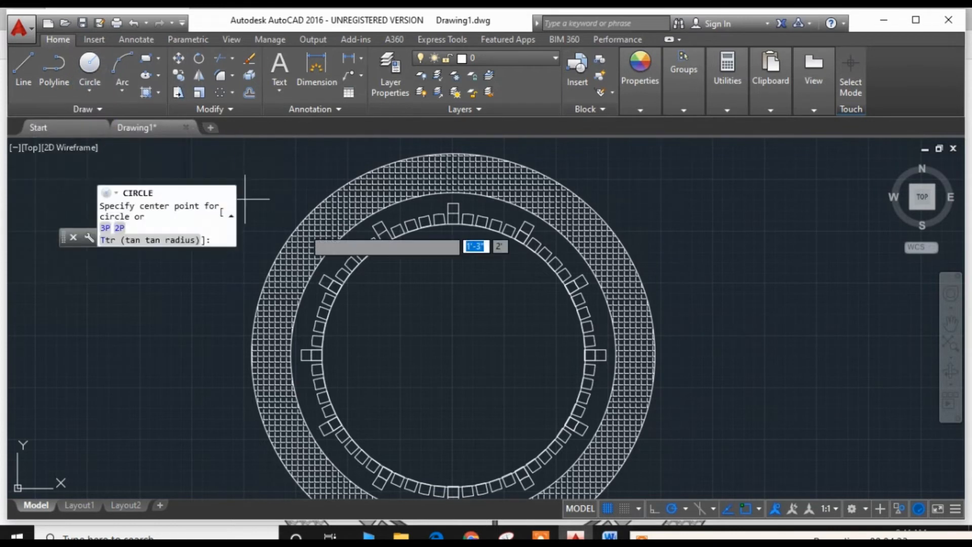
{"action": "left_click", "coordinate": [454, 356]}
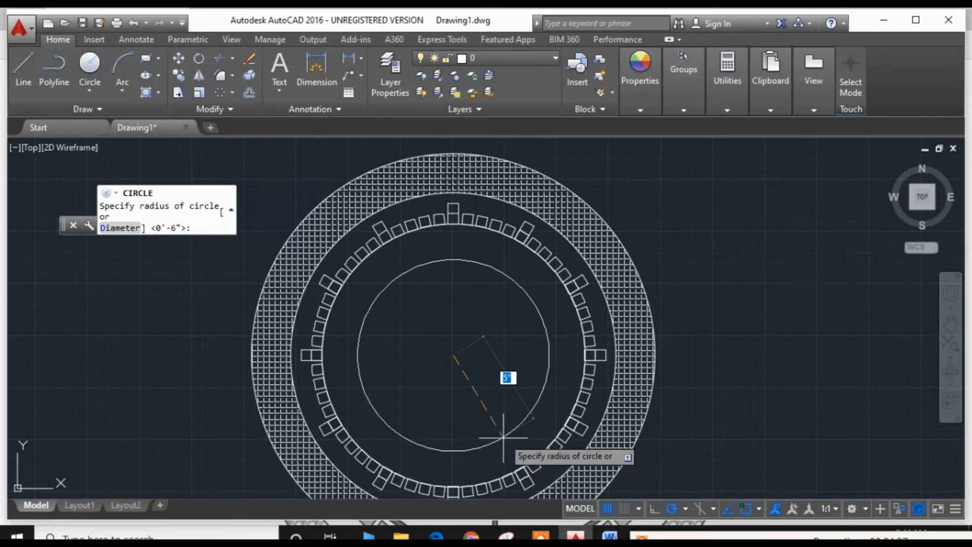
{"action": "left_click", "coordinate": [517, 455]}
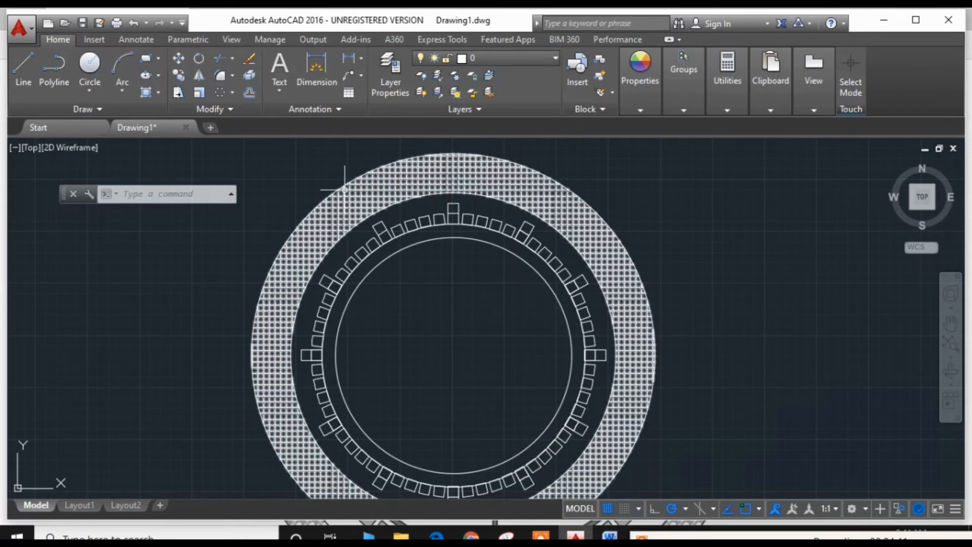
Step: Fill the narrow ring between the two inner circles with a linear gradient from grey 147,149,152 to light grey 199,200,202
{"action": "left_click", "coordinate": [156, 90]}
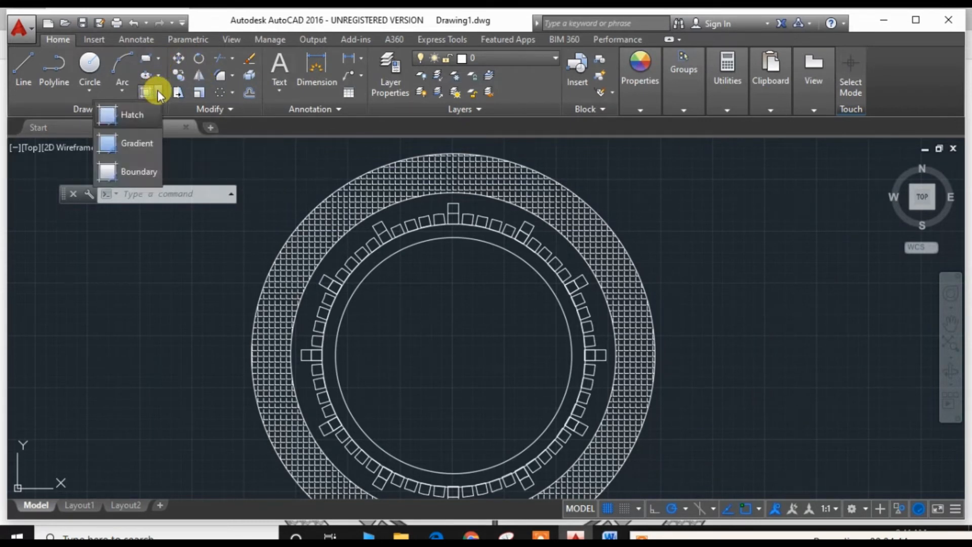
{"action": "left_click", "coordinate": [144, 143]}
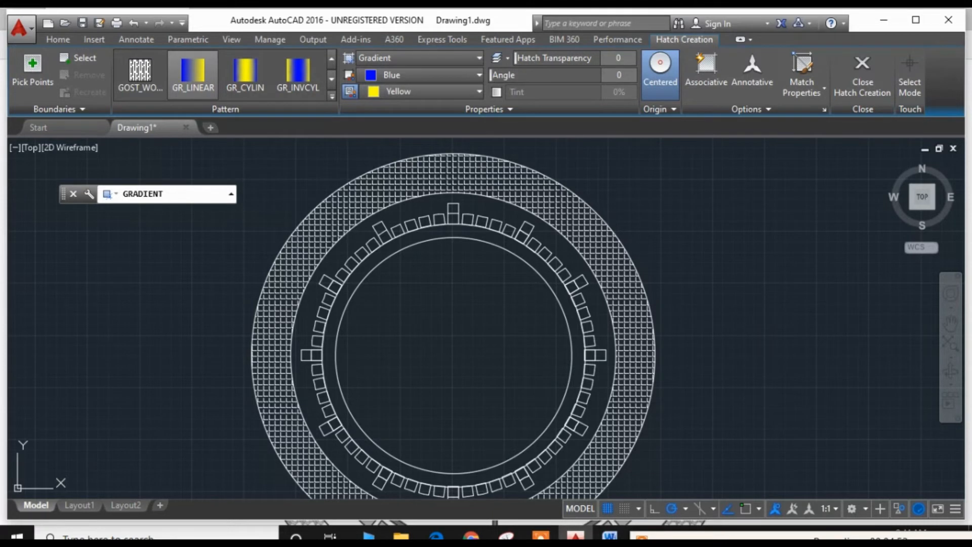
{"action": "left_click", "coordinate": [525, 250]}
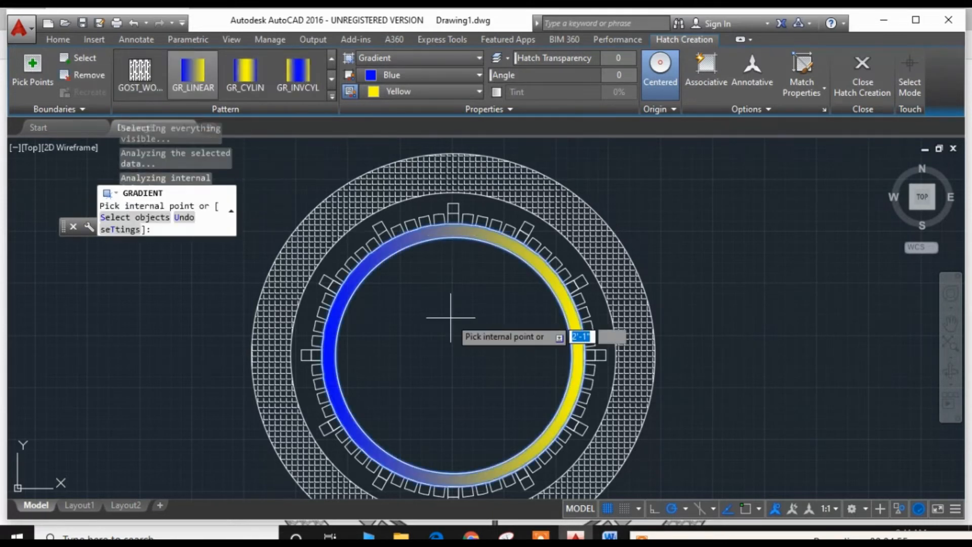
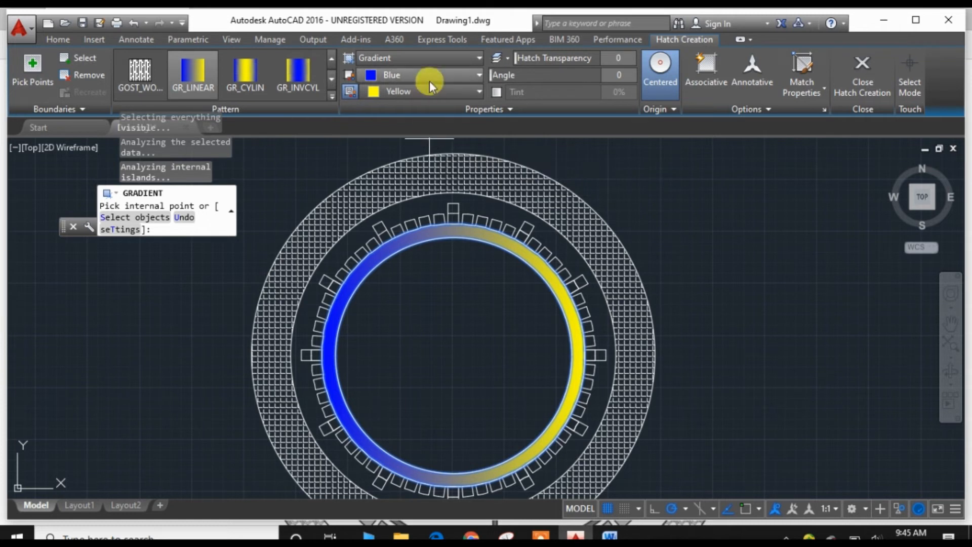
{"action": "left_click", "coordinate": [430, 78]}
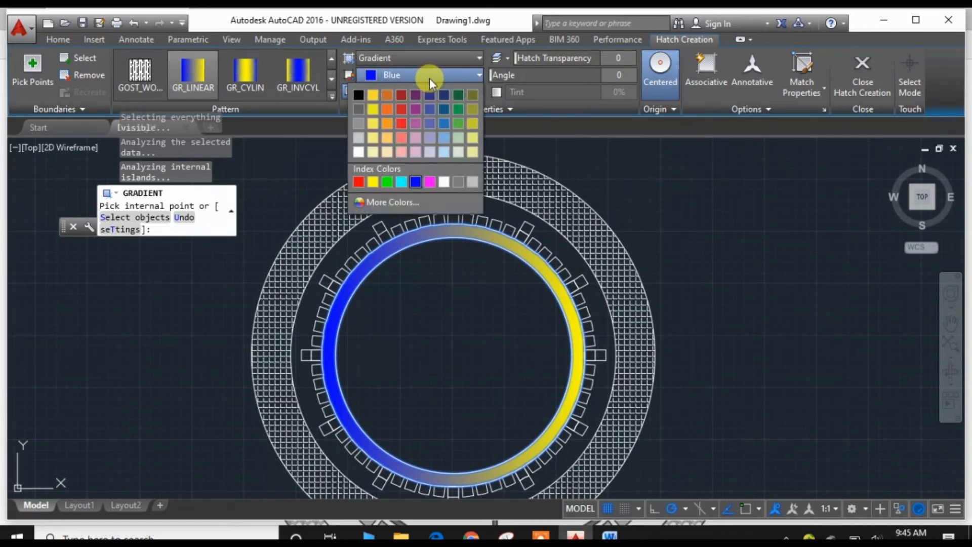
{"action": "left_click", "coordinate": [361, 121]}
{"action": "left_click", "coordinate": [461, 93]}
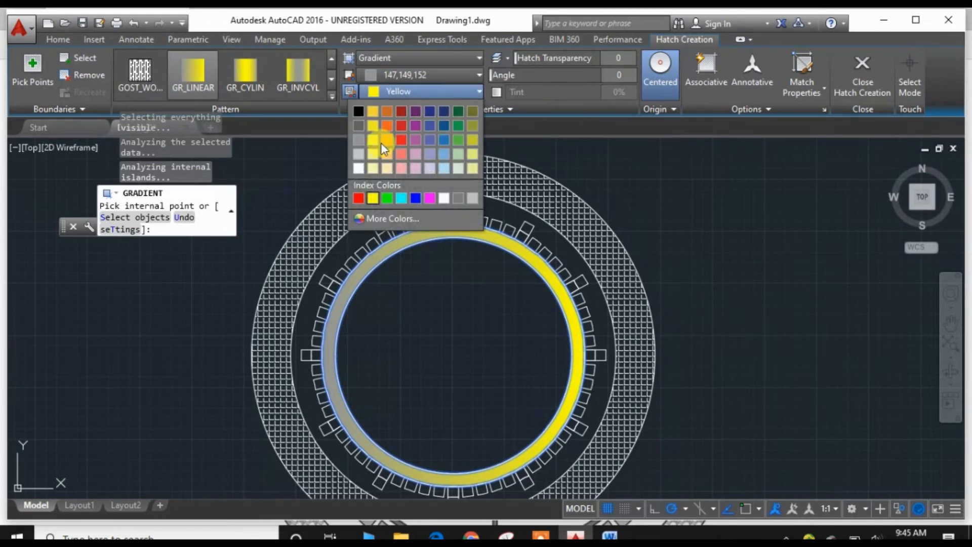
{"action": "left_click", "coordinate": [366, 154]}
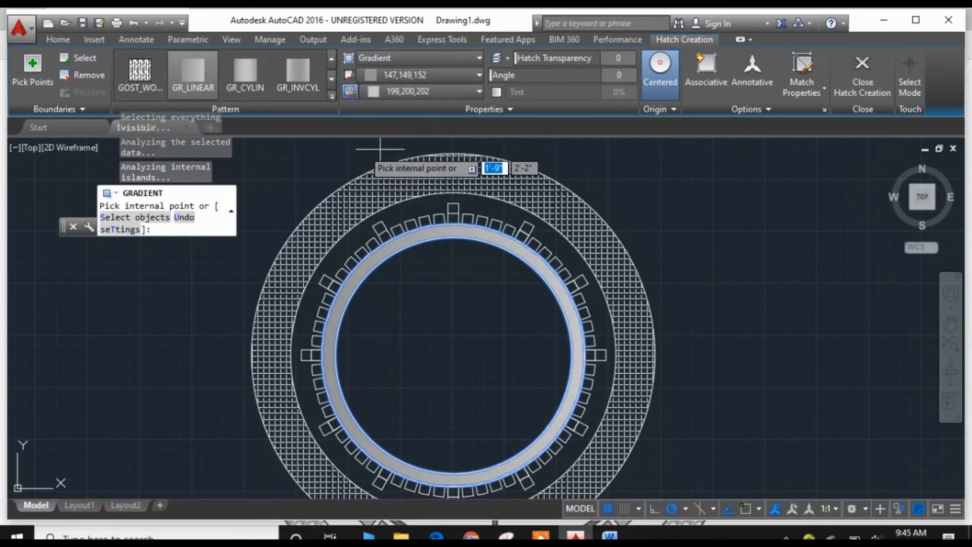
{"action": "left_click", "coordinate": [639, 201]}
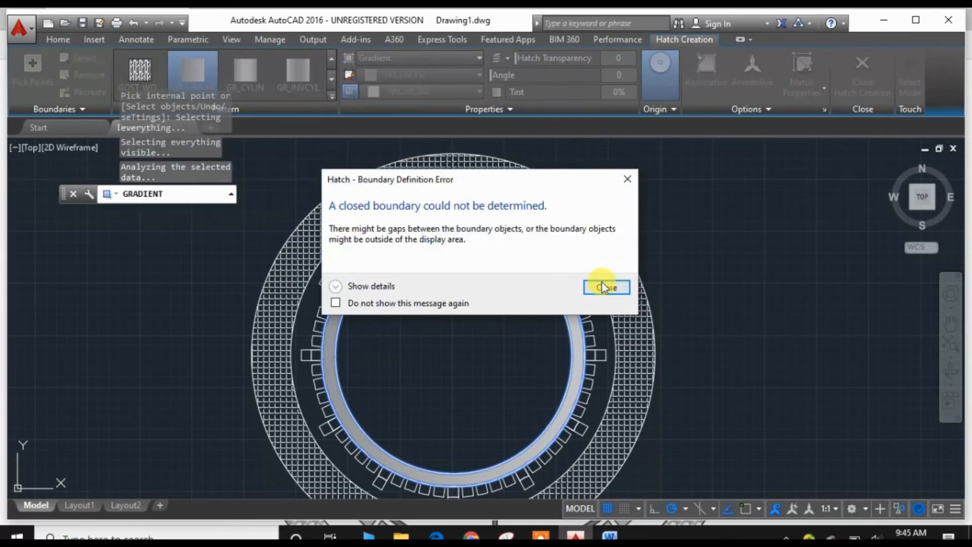
{"action": "left_click", "coordinate": [602, 288]}
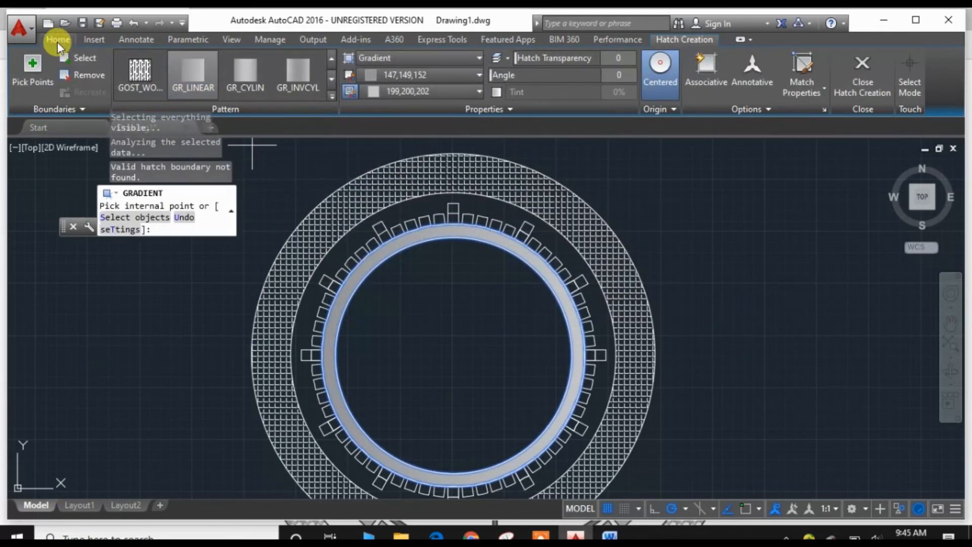
Step: End the gradient fill and draw a small circle at the watch's centre for the hub of the hands
{"action": "left_click", "coordinate": [57, 42]}
{"action": "left_click", "coordinate": [88, 91]}
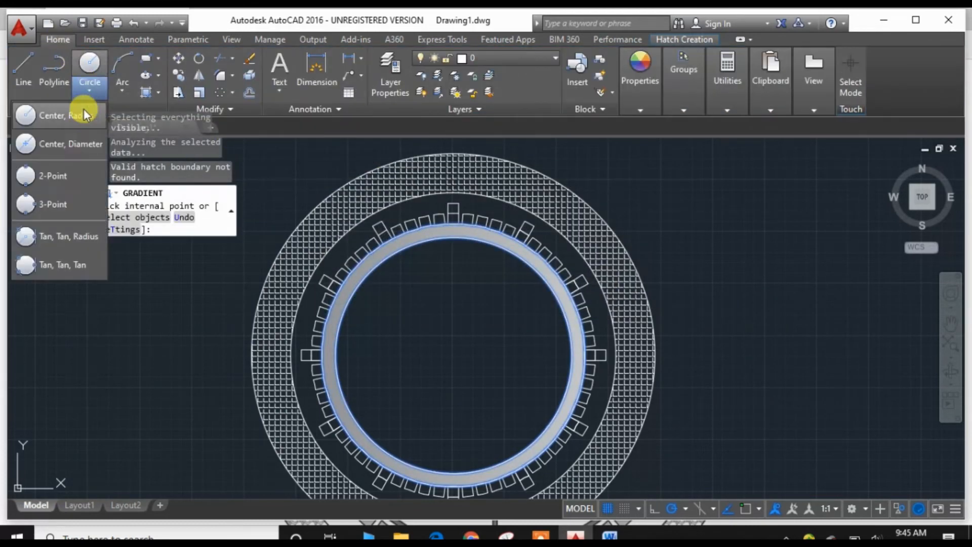
{"action": "left_click", "coordinate": [84, 115]}
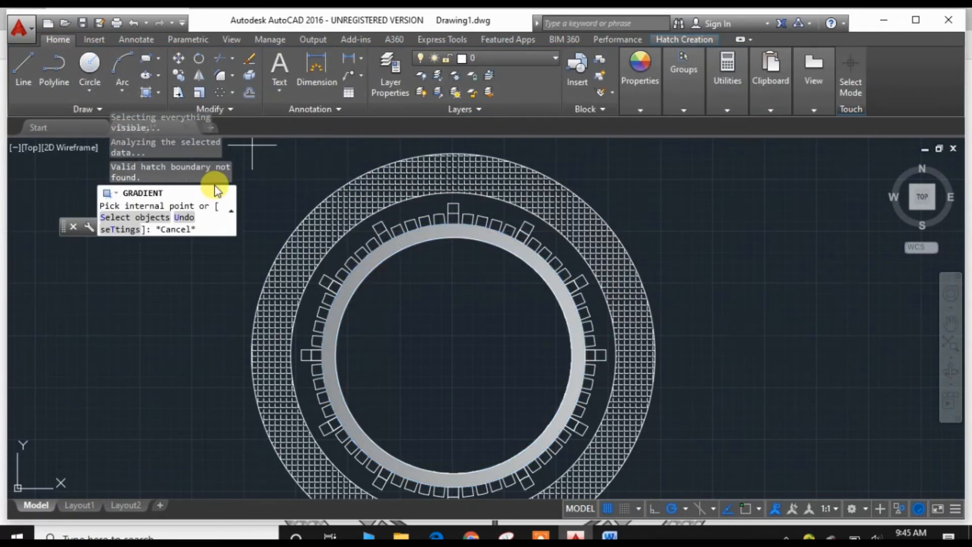
{"action": "left_click", "coordinate": [454, 356]}
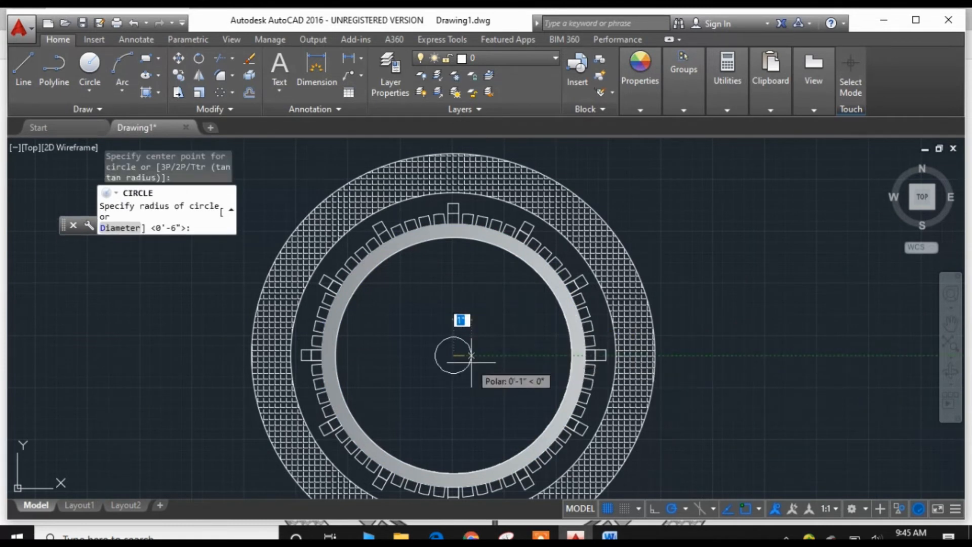
{"action": "left_click", "coordinate": [465, 355]}
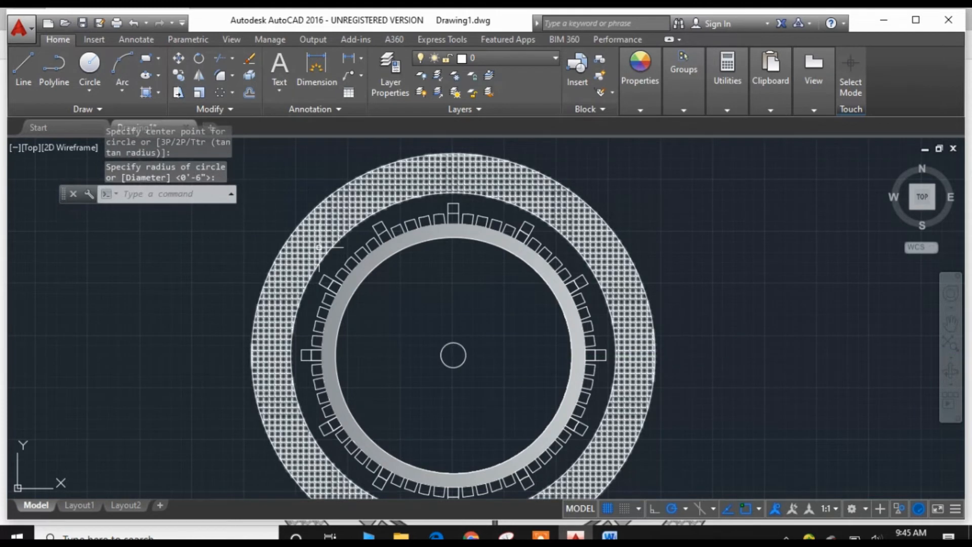
Step: Draw a small rectangle about 1 inch by 1 inch overlapping the hub circle at the watch's centre
{"action": "left_click", "coordinate": [157, 58]}
{"action": "left_click", "coordinate": [141, 87]}
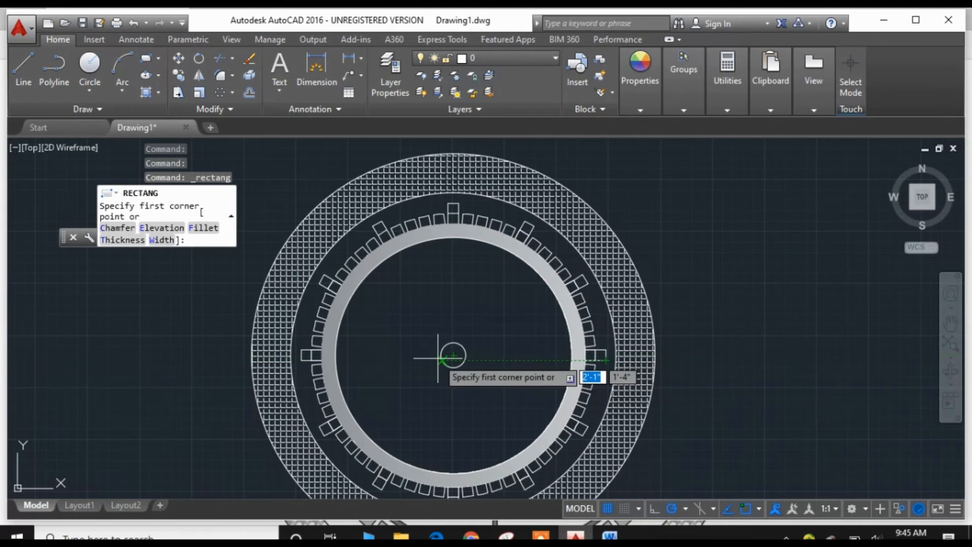
{"action": "left_click", "coordinate": [454, 355]}
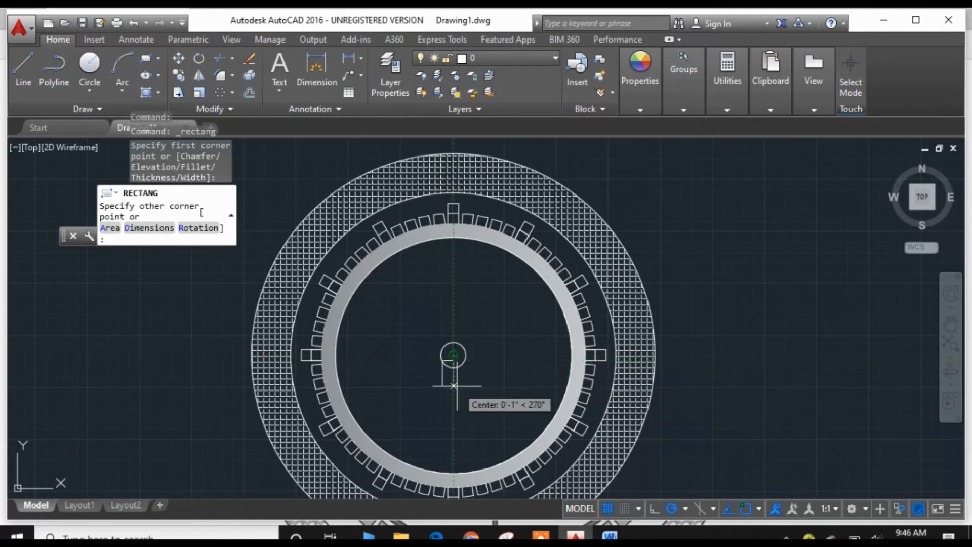
{"action": "left_click", "coordinate": [452, 348]}
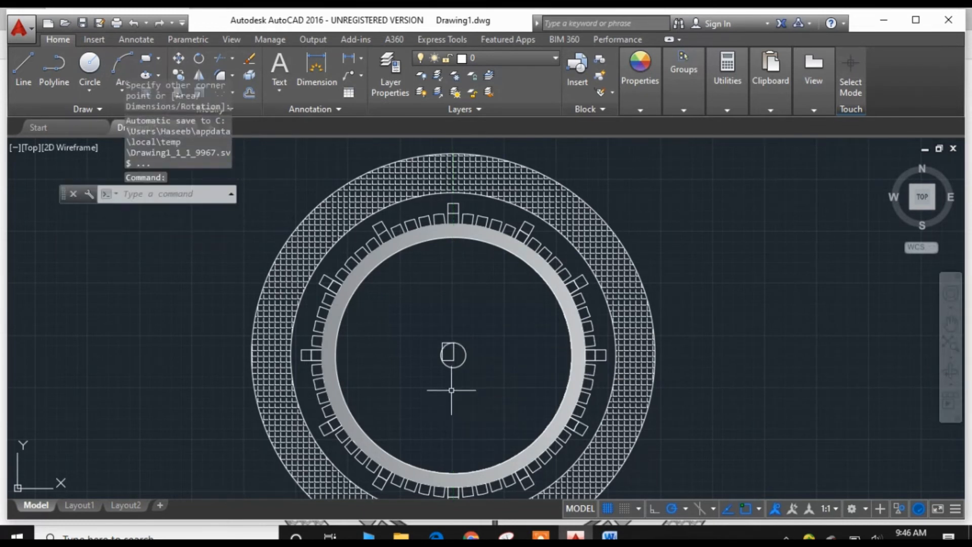
Step: Stretch the small rectangle's upper edge straight up to just below the gradient ring, forming a tall narrow hand
{"action": "left_click", "coordinate": [443, 342]}
{"action": "mouse_move", "coordinate": [445, 345]}
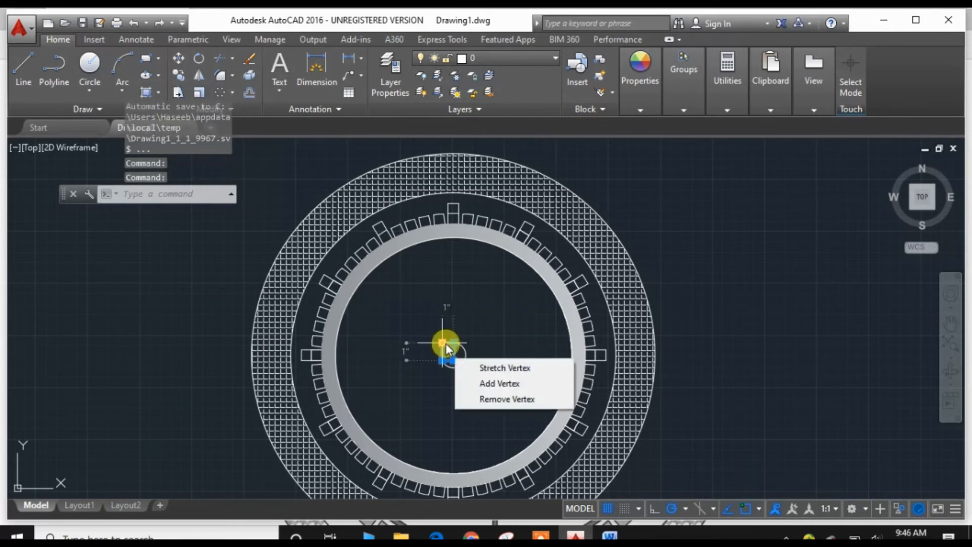
{"action": "left_click", "coordinate": [448, 344]}
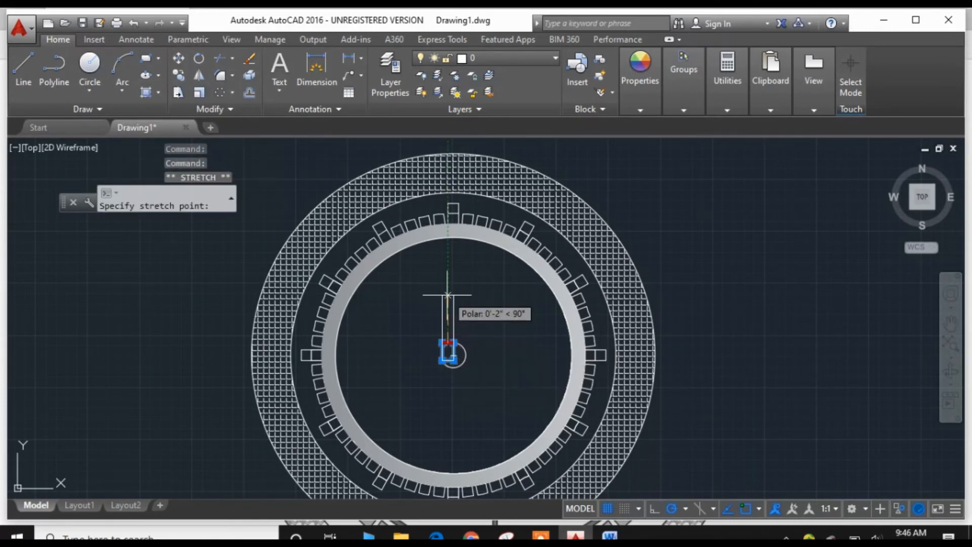
{"action": "left_click", "coordinate": [448, 248]}
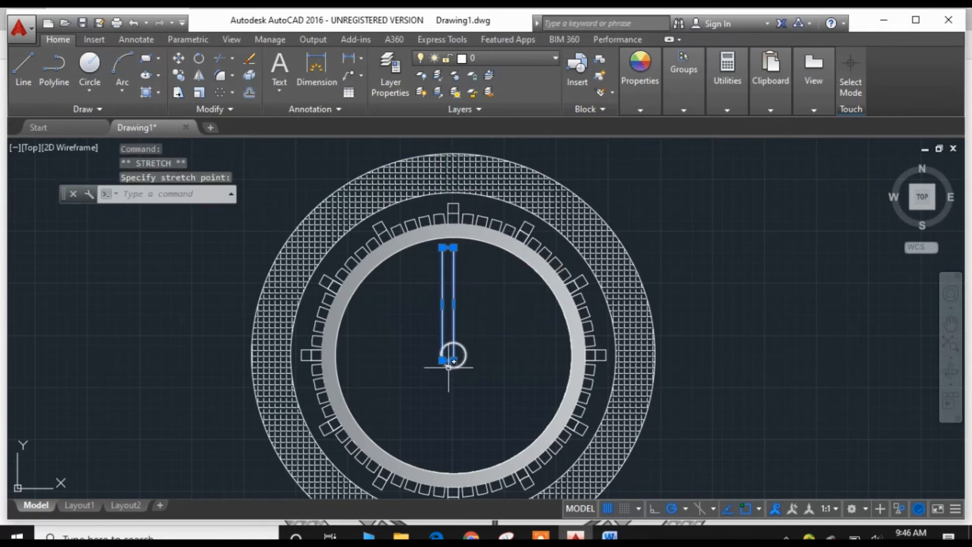
Step: Undo the vertical stretch and the small rectangle, leaving only the hub circle at the centre
{"action": "mouse_move", "coordinate": [449, 360]}
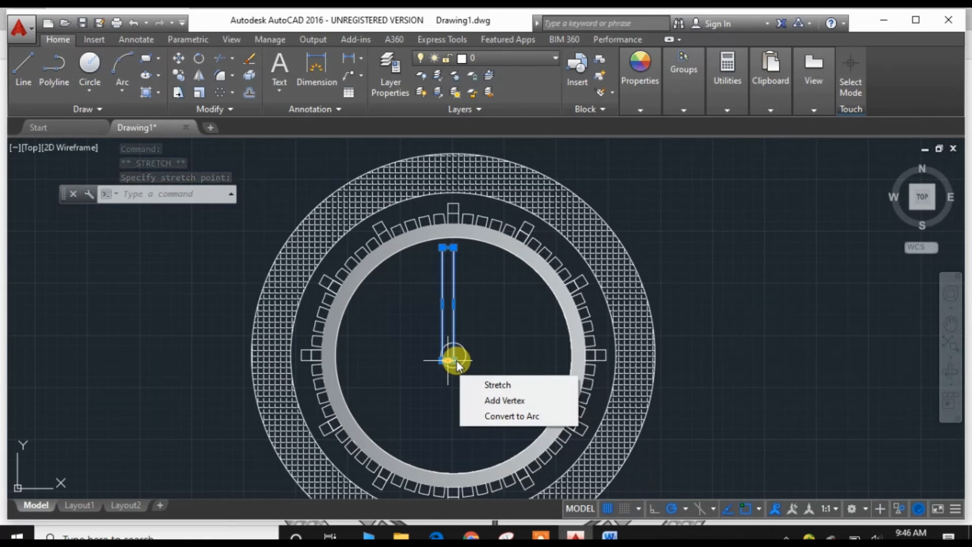
{"action": "left_click", "coordinate": [488, 332]}
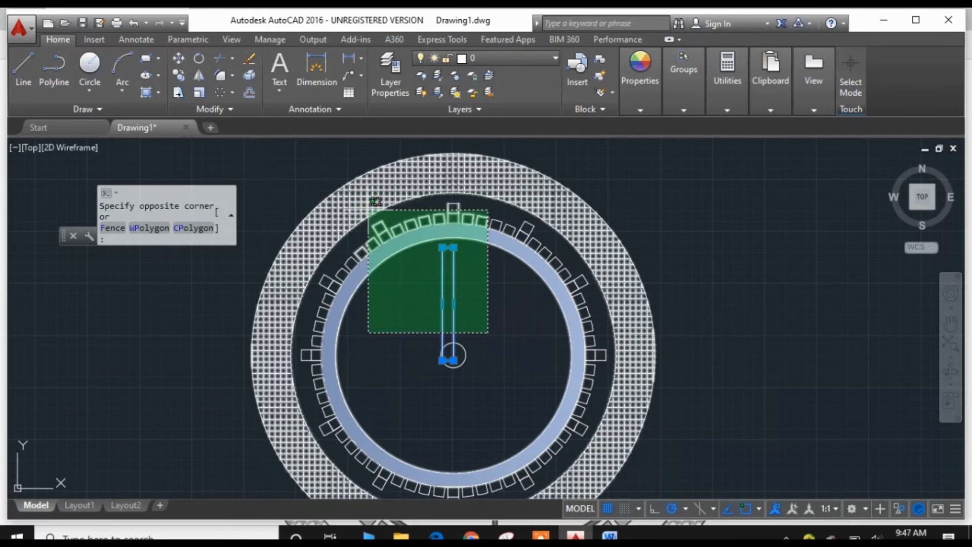
{"action": "left_click", "coordinate": [407, 294]}
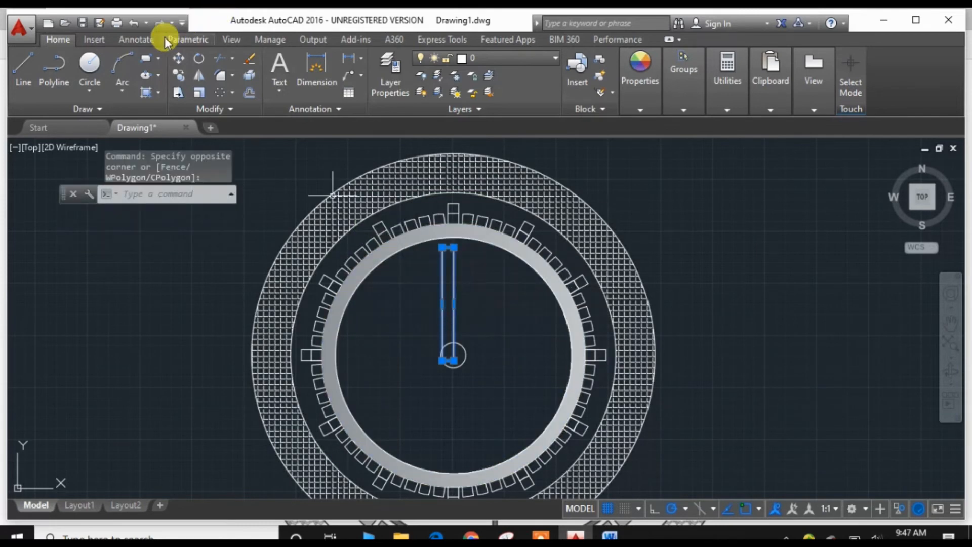
{"action": "left_click", "coordinate": [134, 22]}
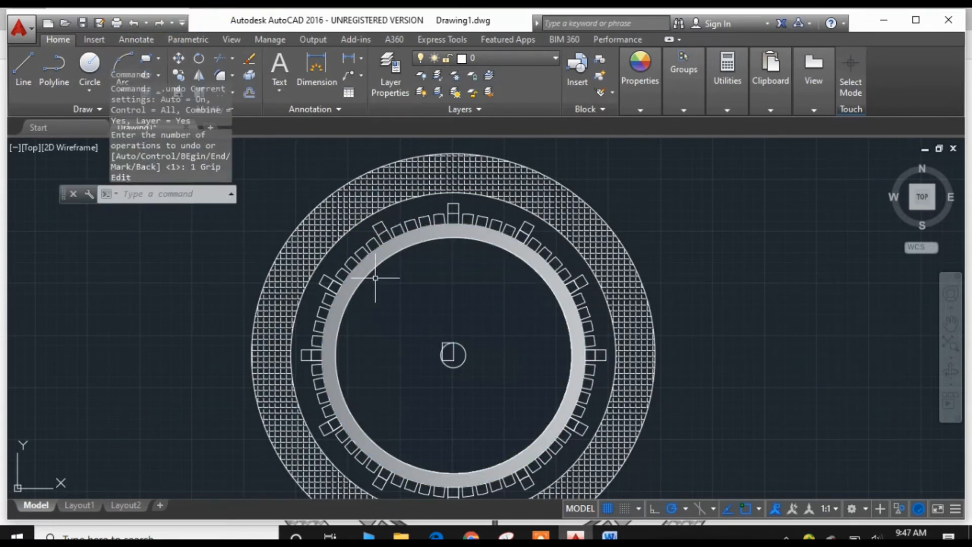
{"action": "left_click", "coordinate": [133, 23]}
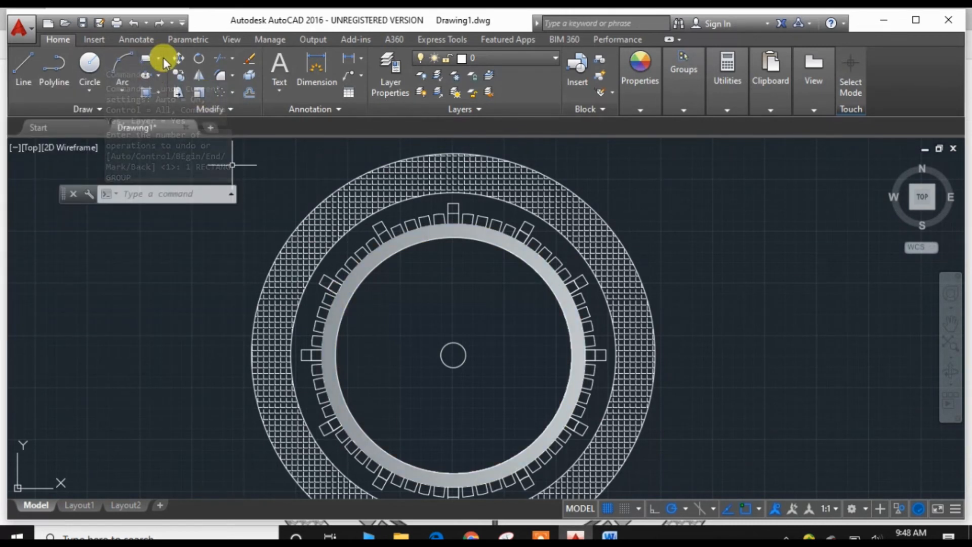
{"action": "left_click", "coordinate": [158, 58]}
{"action": "left_click", "coordinate": [137, 82]}
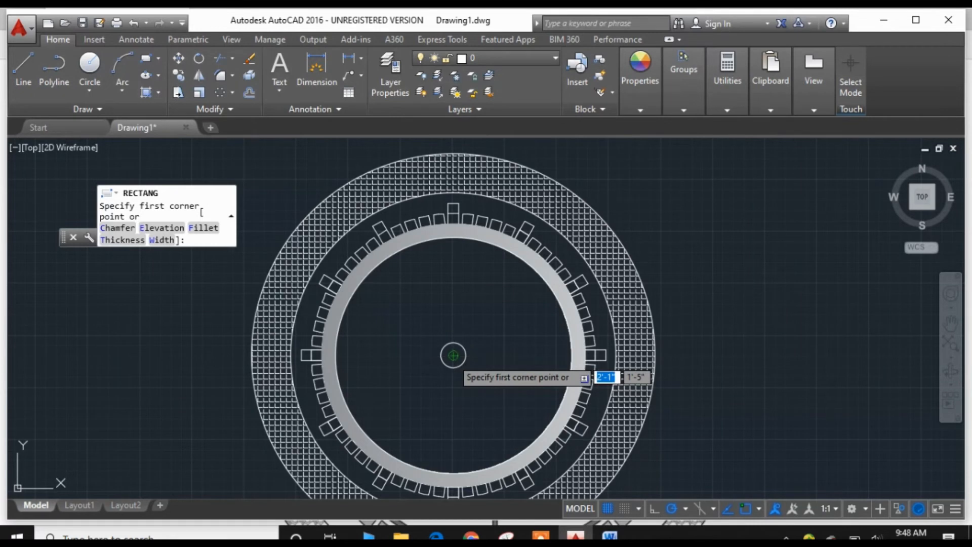
{"action": "left_click", "coordinate": [453, 355]}
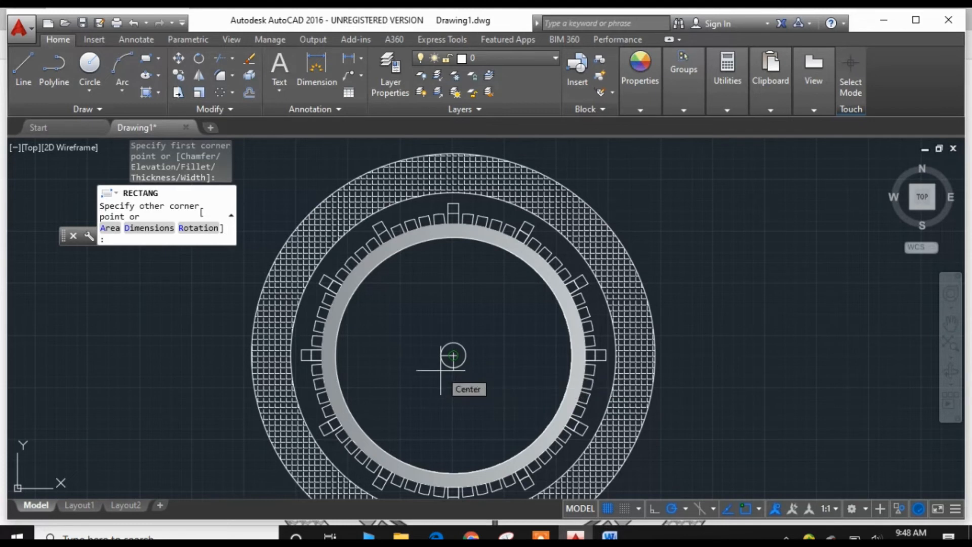
{"action": "left_click", "coordinate": [440, 370]}
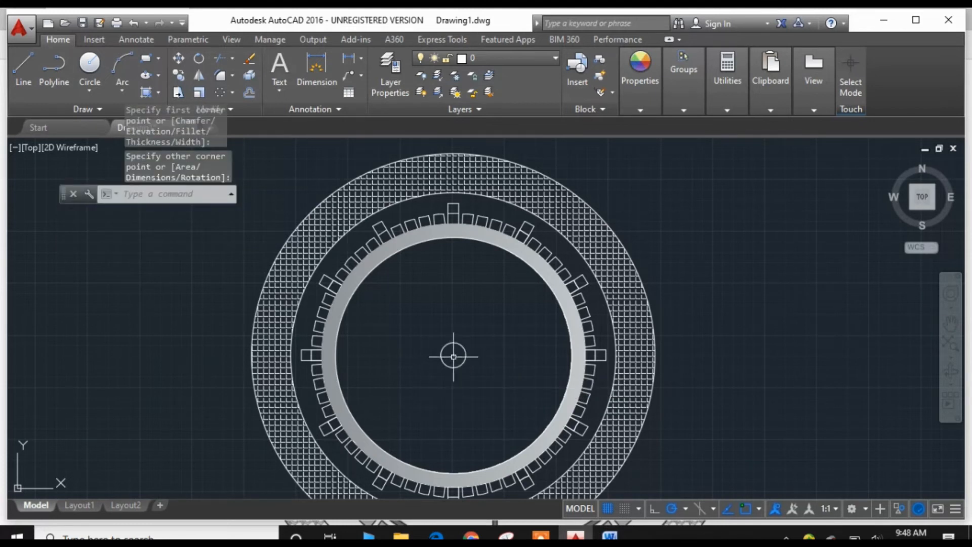
Step: Draw a square of about 1 inch from the hub's centre towards the lower left
{"action": "left_click", "coordinate": [157, 57]}
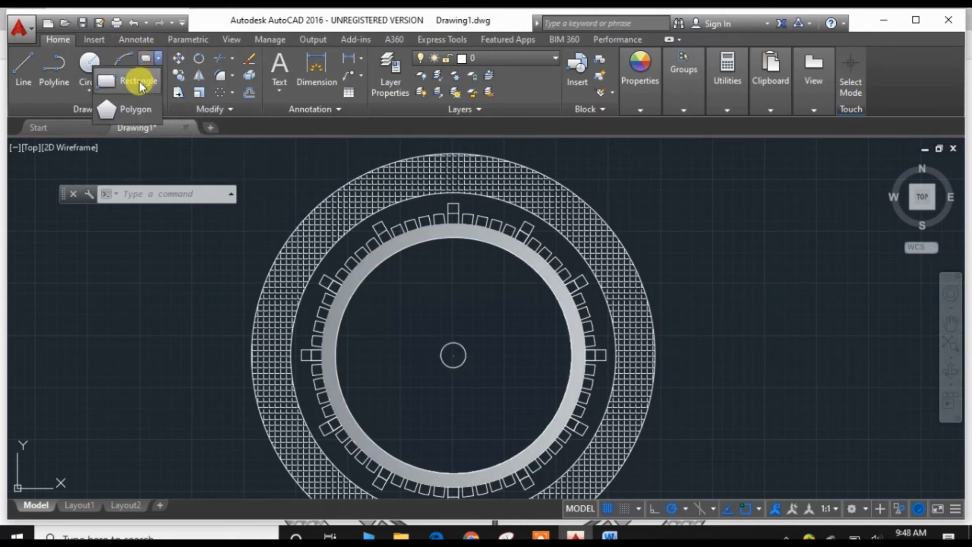
{"action": "left_click", "coordinate": [139, 81]}
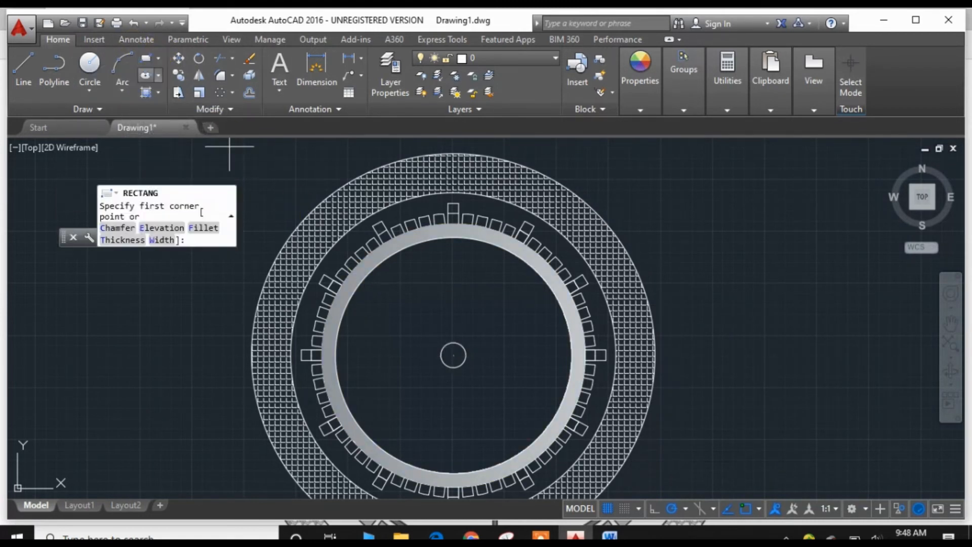
{"action": "left_click", "coordinate": [452, 355]}
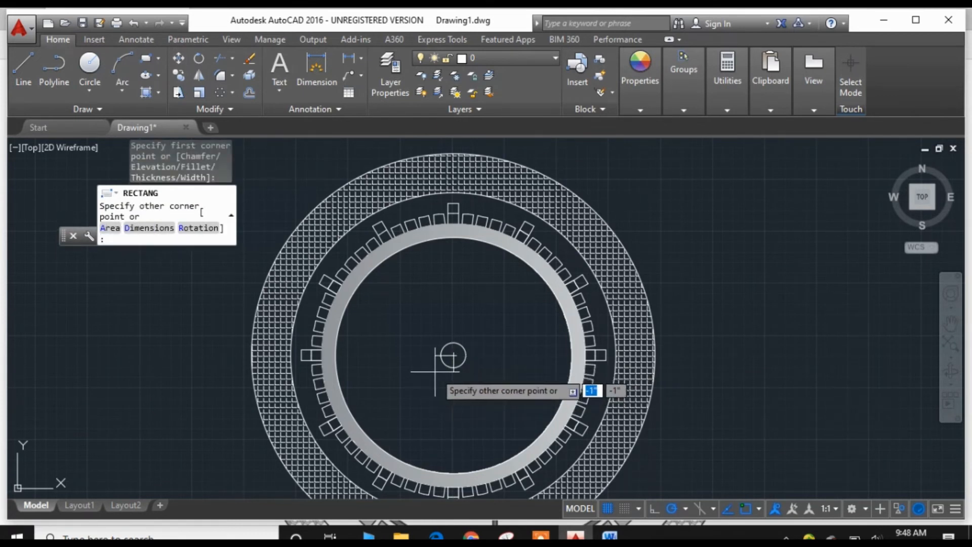
{"action": "left_click", "coordinate": [436, 371]}
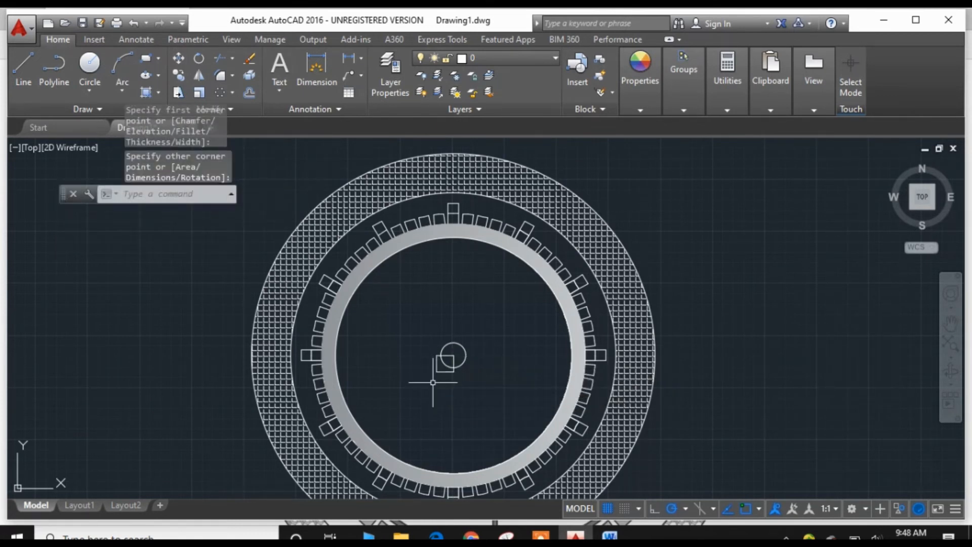
Step: Stretch the square's outer corner down and left almost to the gradient ring, forming a pointed hand about 5 inches long
{"action": "left_click", "coordinate": [435, 371]}
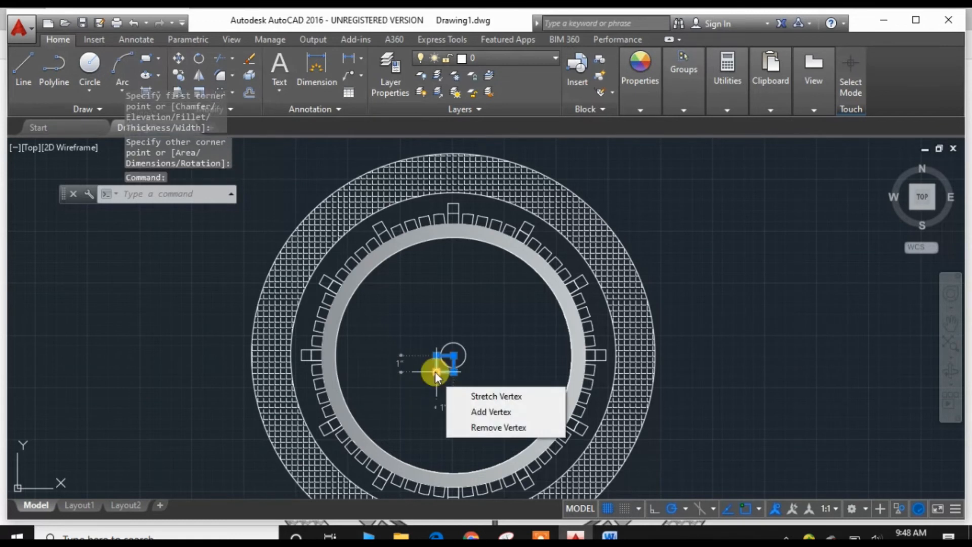
{"action": "left_click", "coordinate": [435, 372]}
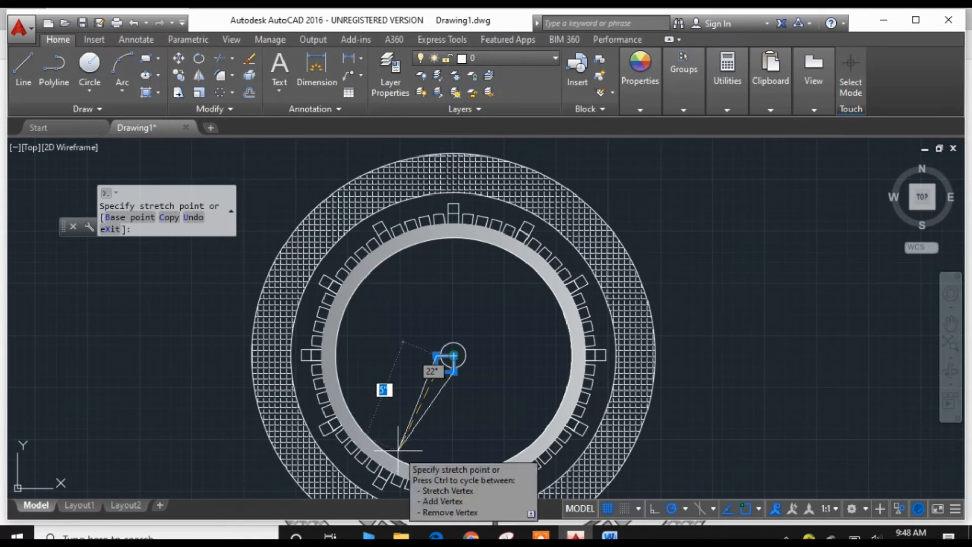
{"action": "key", "text": "Escape"}
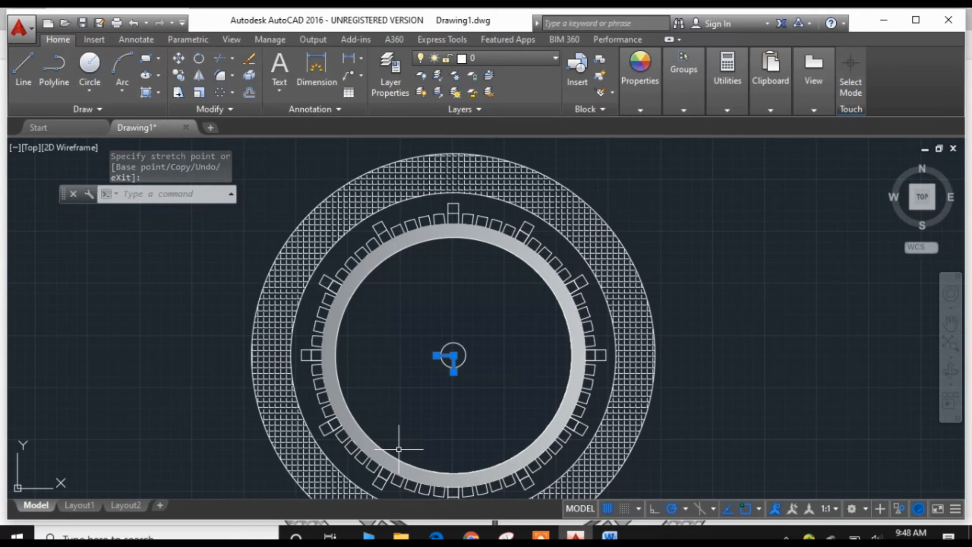
{"action": "left_click", "coordinate": [396, 446]}
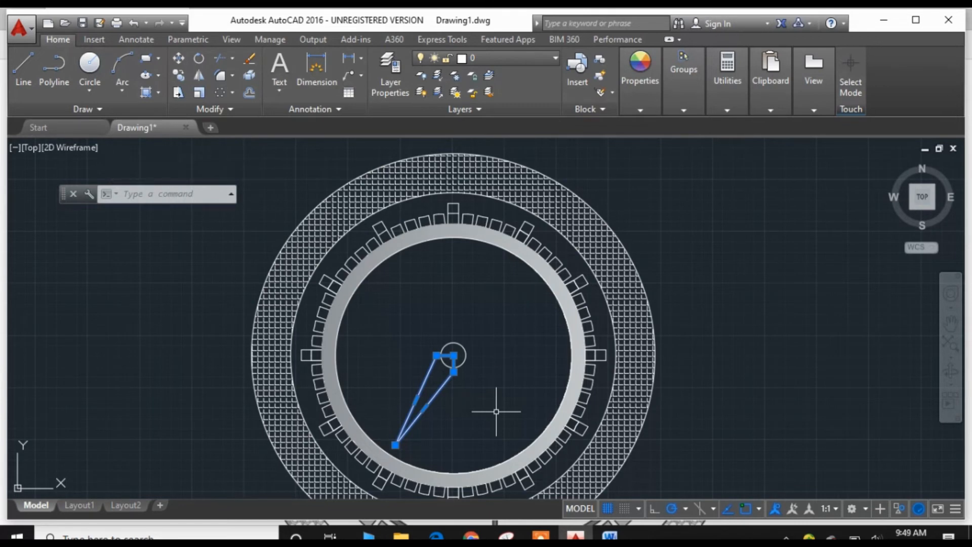
{"action": "left_click", "coordinate": [496, 411]}
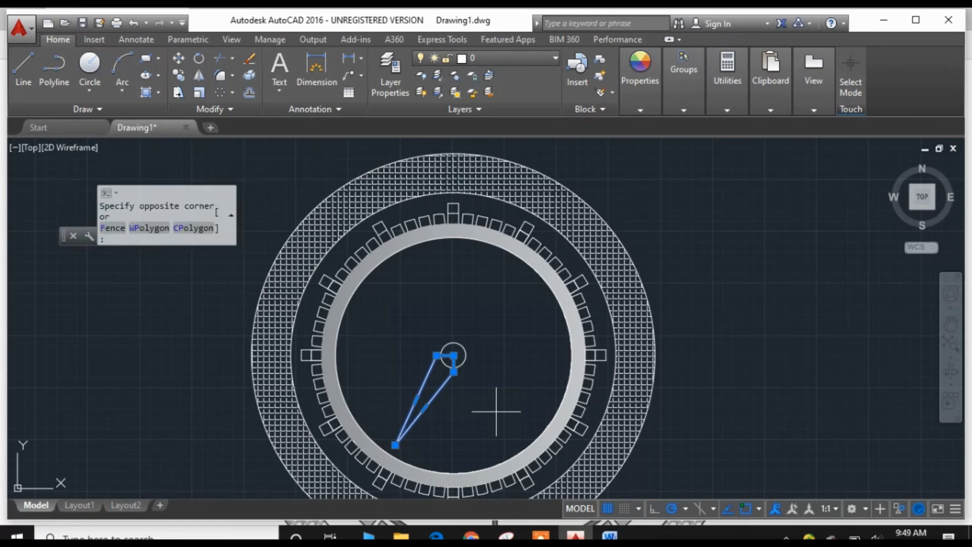
{"action": "right_click", "coordinate": [509, 355]}
{"action": "left_click", "coordinate": [460, 304]}
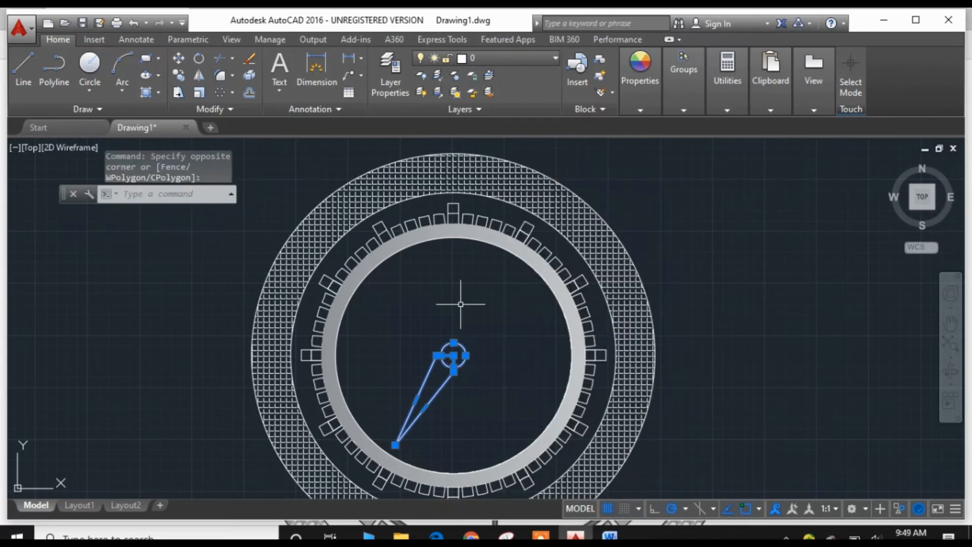
Step: Draw a square of about 1 inch from the hub's centre towards the upper right
{"action": "left_click", "coordinate": [158, 57]}
{"action": "left_click", "coordinate": [142, 81]}
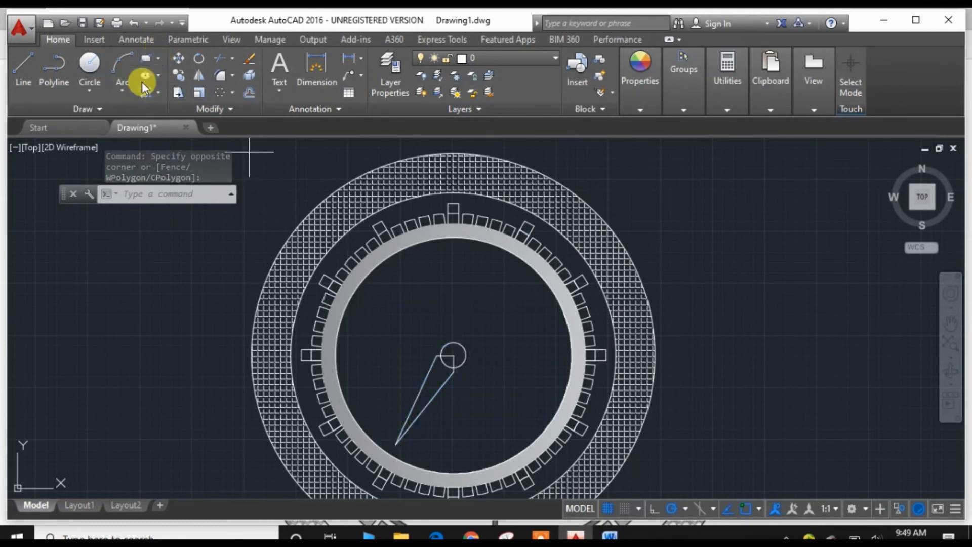
{"action": "left_click", "coordinate": [454, 354]}
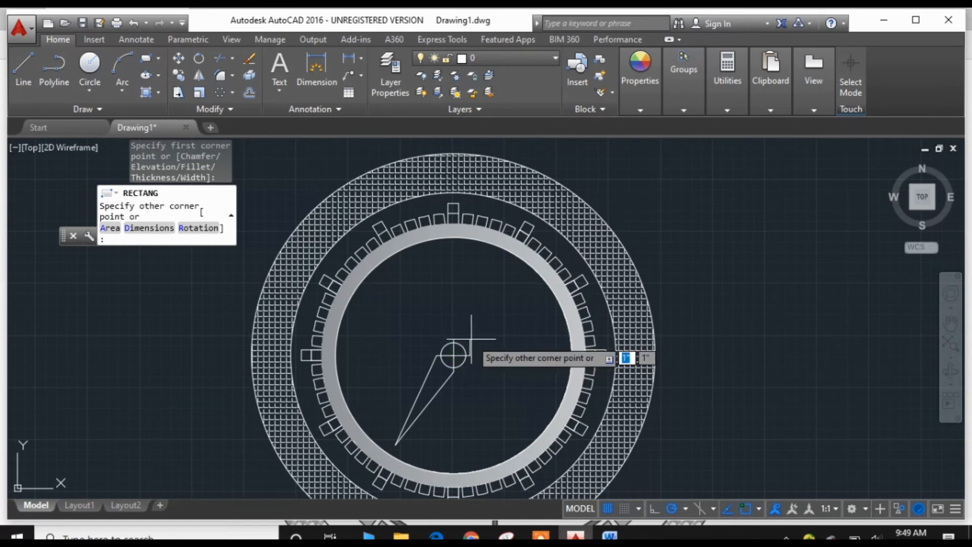
{"action": "left_click", "coordinate": [471, 338]}
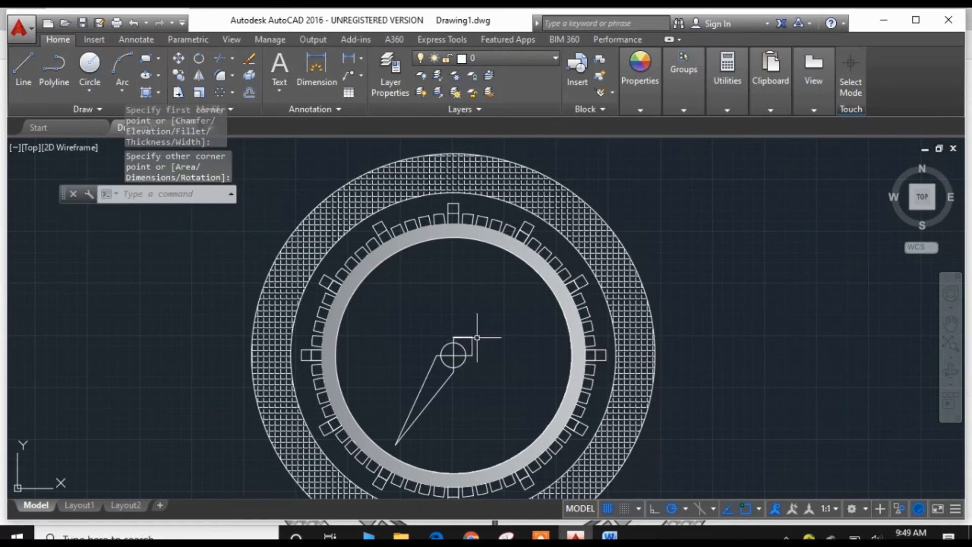
Step: Stretch the upper square's outer corner straight up towards the gradient ring to shape a second pointed hand
{"action": "left_click", "coordinate": [468, 337]}
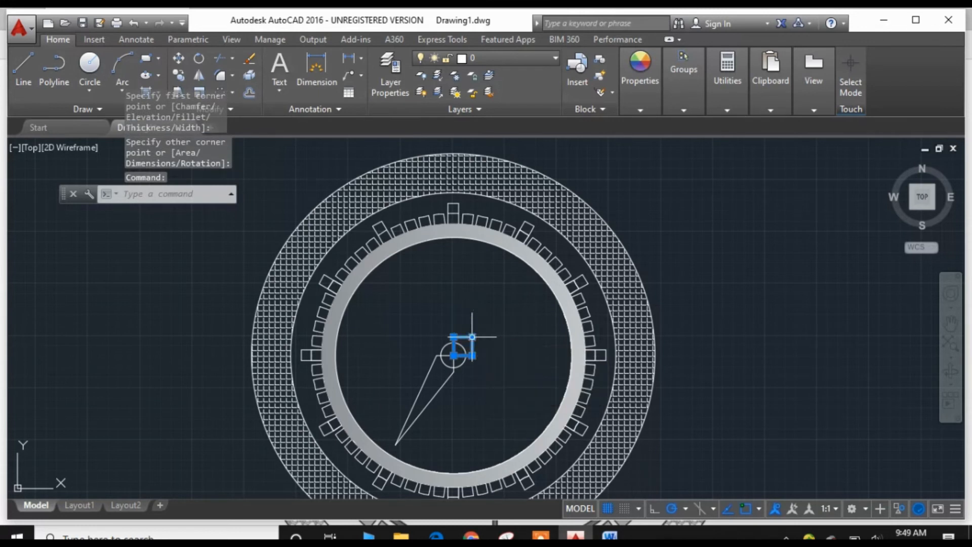
{"action": "left_click", "coordinate": [472, 337]}
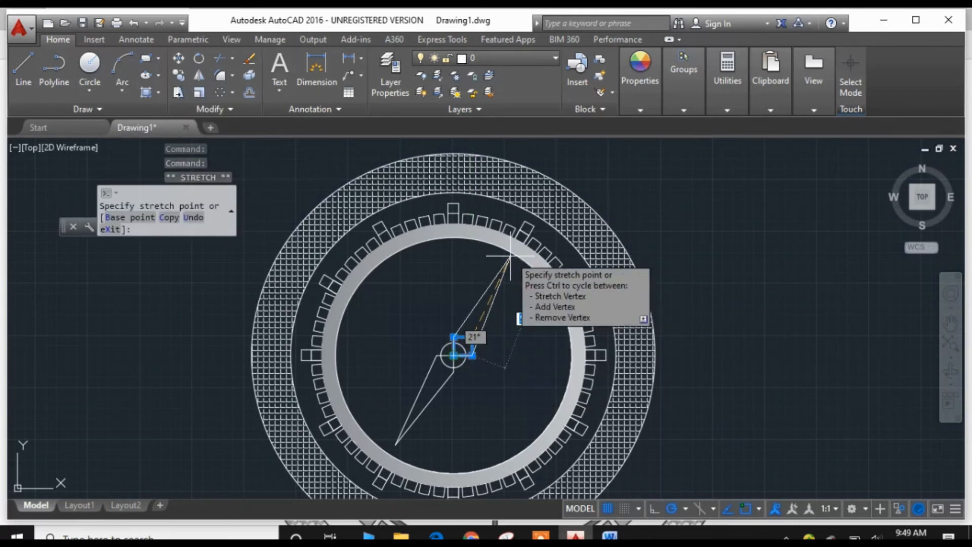
{"action": "left_click", "coordinate": [471, 263]}
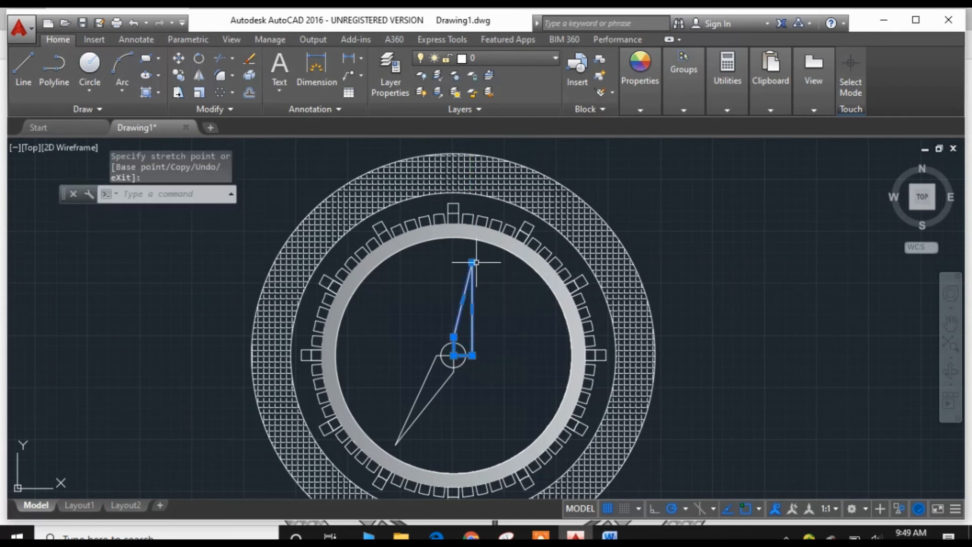
Step: Delete the upper pointed hand, keeping the lower-left hand and the hub circle
{"action": "left_click", "coordinate": [505, 310]}
{"action": "left_click", "coordinate": [436, 298]}
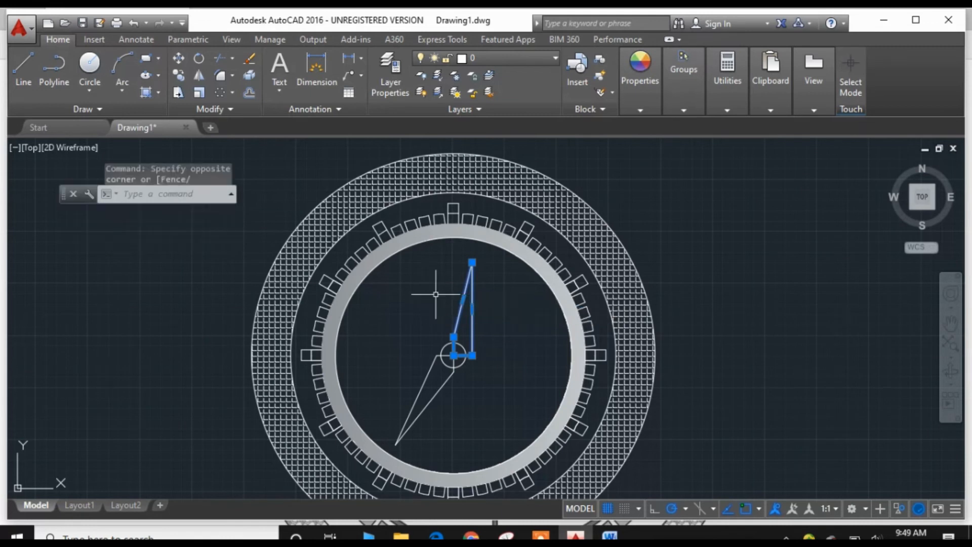
{"action": "key", "text": "Delete"}
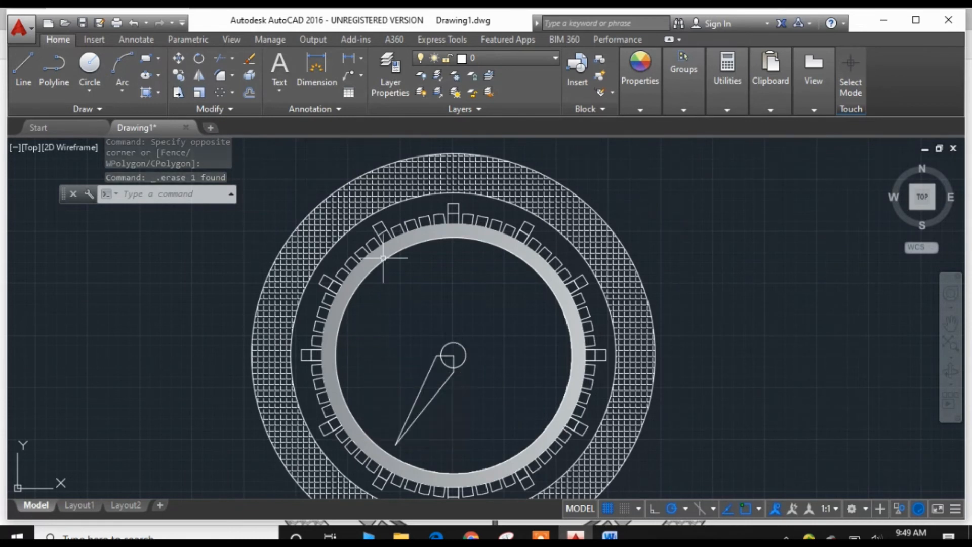
{"action": "left_click", "coordinate": [159, 59]}
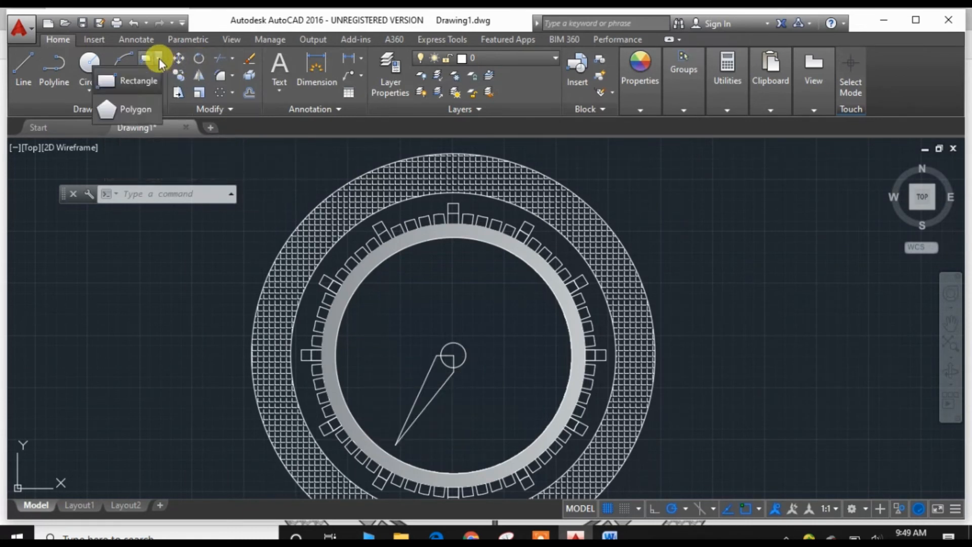
{"action": "left_click", "coordinate": [146, 80]}
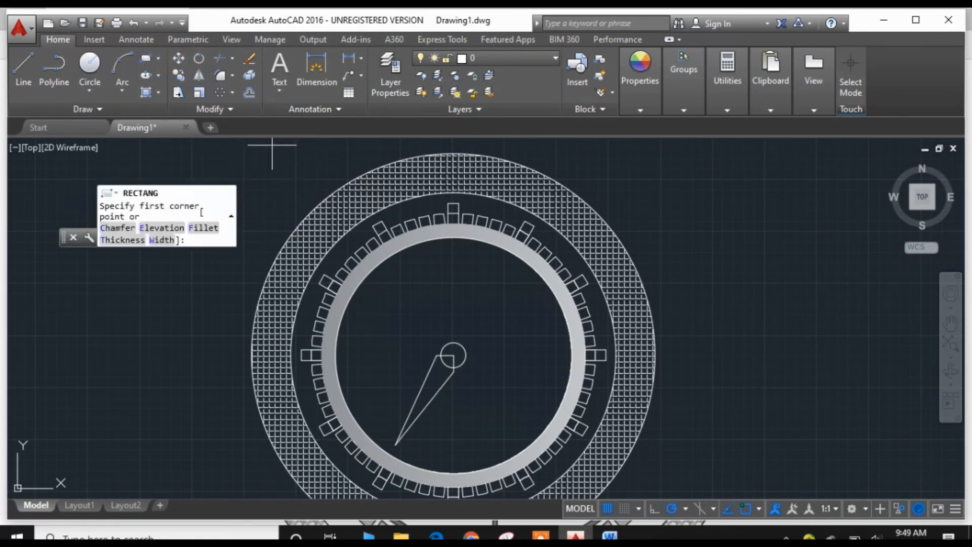
{"action": "left_click", "coordinate": [452, 354]}
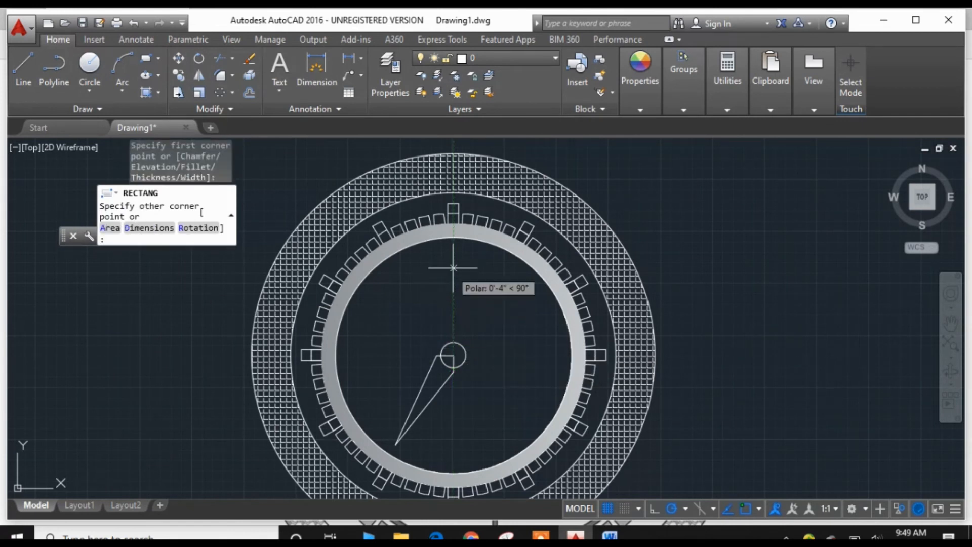
{"action": "left_click", "coordinate": [461, 241]}
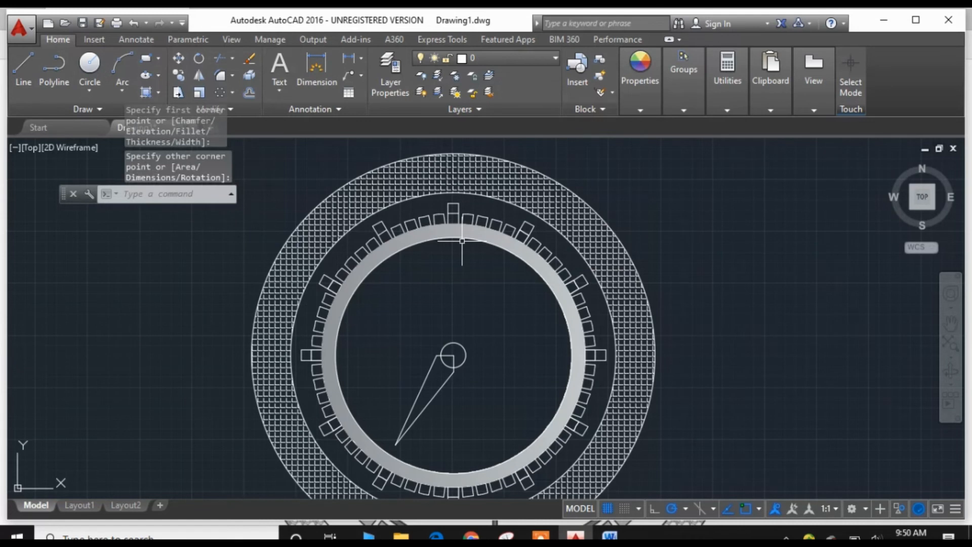
{"action": "left_click", "coordinate": [156, 58]}
{"action": "left_click", "coordinate": [150, 72]}
{"action": "left_click", "coordinate": [453, 355]}
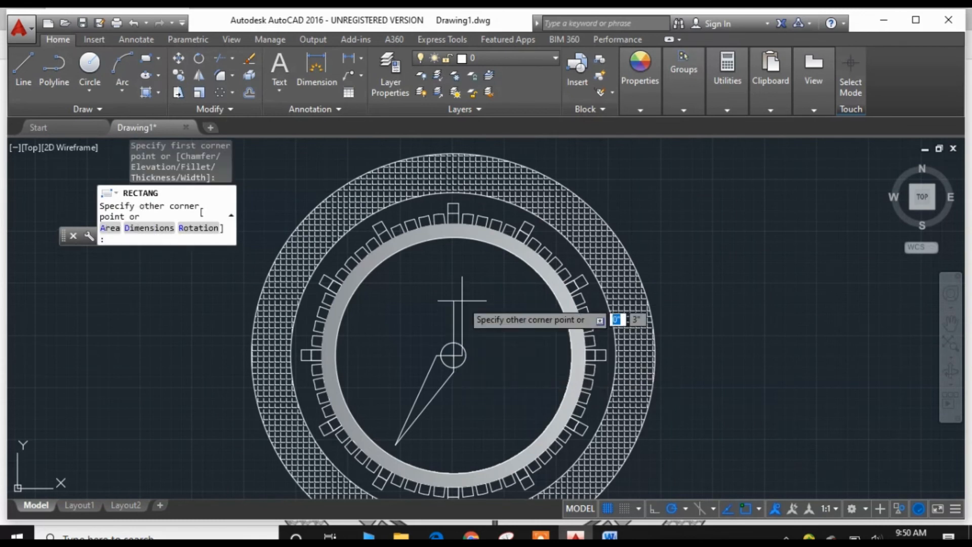
{"action": "left_click", "coordinate": [464, 243]}
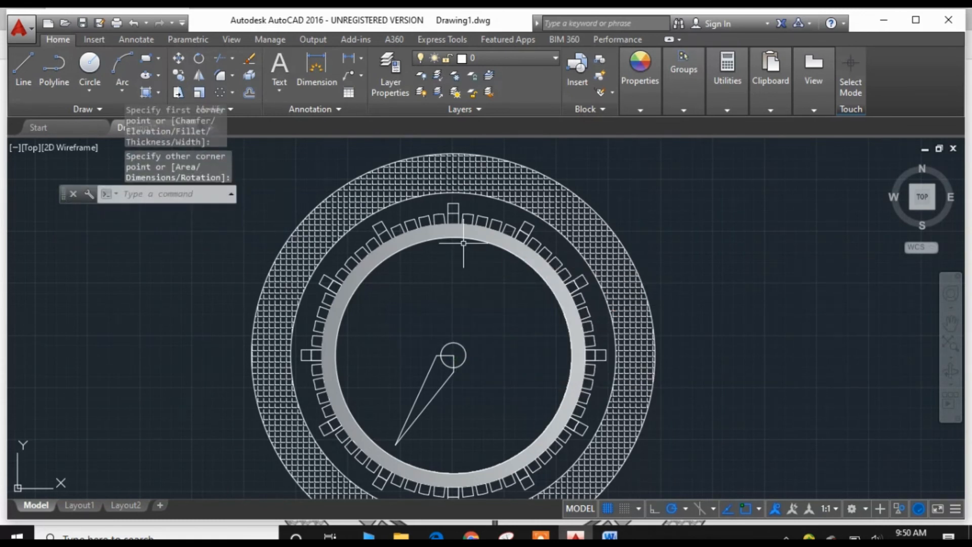
{"action": "key", "text": "ctrl+z"}
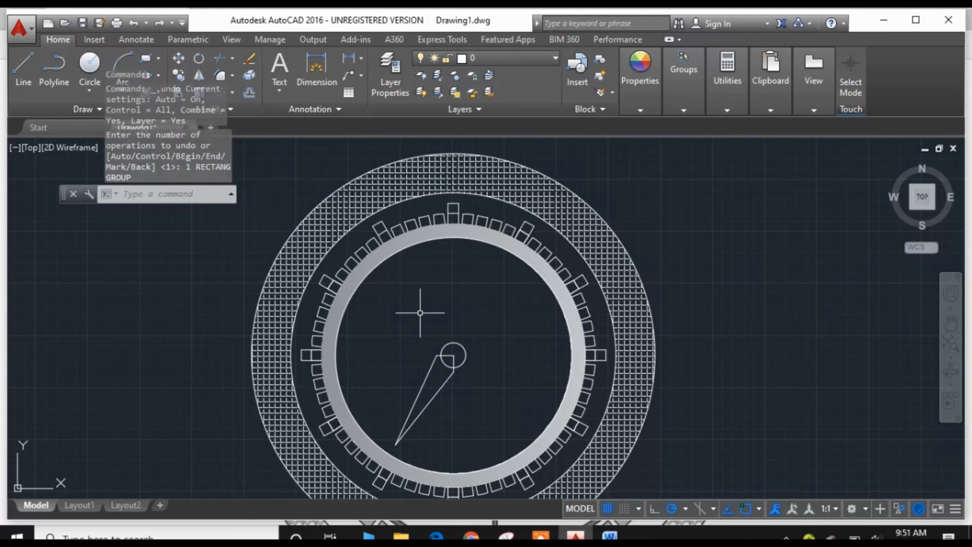
Step: Draw a narrow upright rectangle from the hub's centre up to the gradient ring's outer edge, slightly left of the vertical centreline
{"action": "left_click", "coordinate": [159, 58]}
{"action": "left_click", "coordinate": [146, 82]}
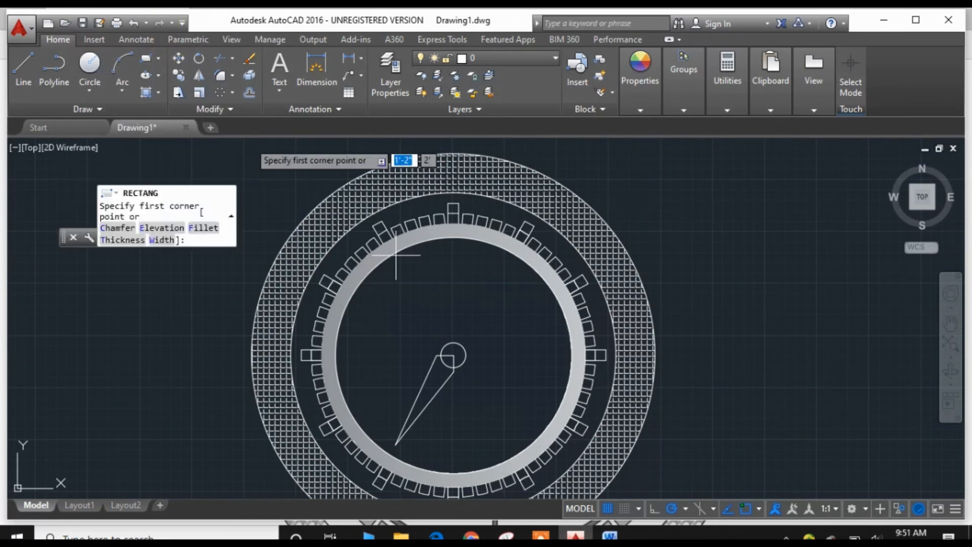
{"action": "left_click", "coordinate": [453, 355]}
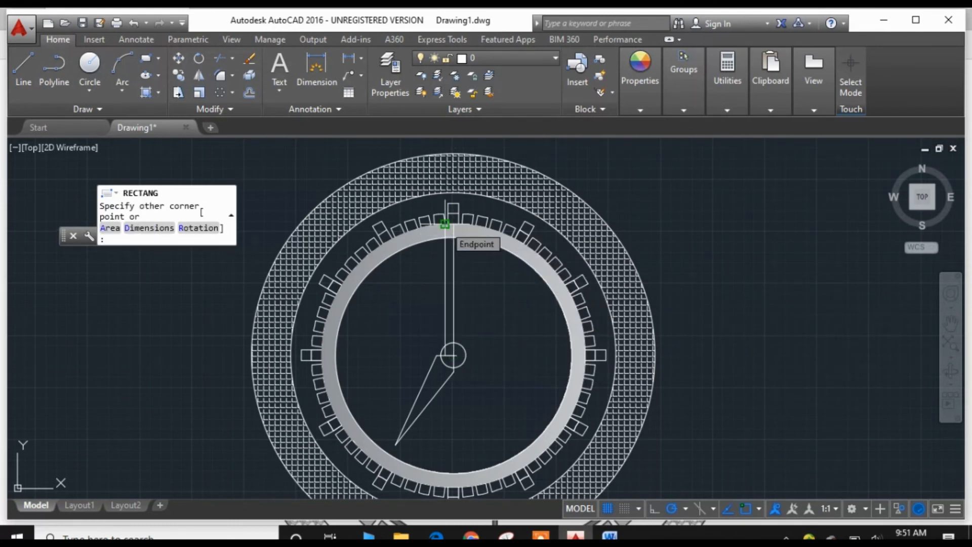
{"action": "left_click", "coordinate": [444, 224]}
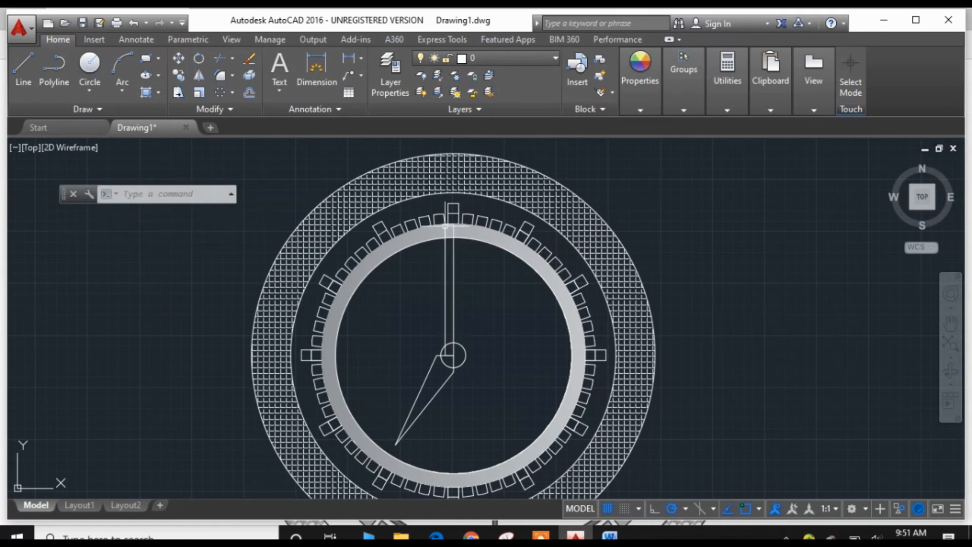
Step: Widen the upright rectangle by stretching its right long edge slightly past the vertical centreline
{"action": "left_click", "coordinate": [454, 301]}
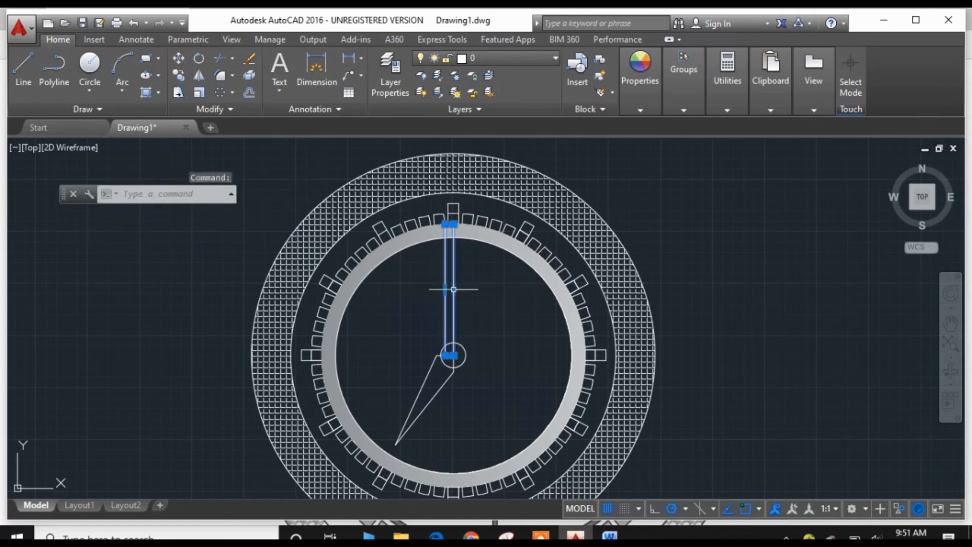
{"action": "left_click", "coordinate": [454, 289]}
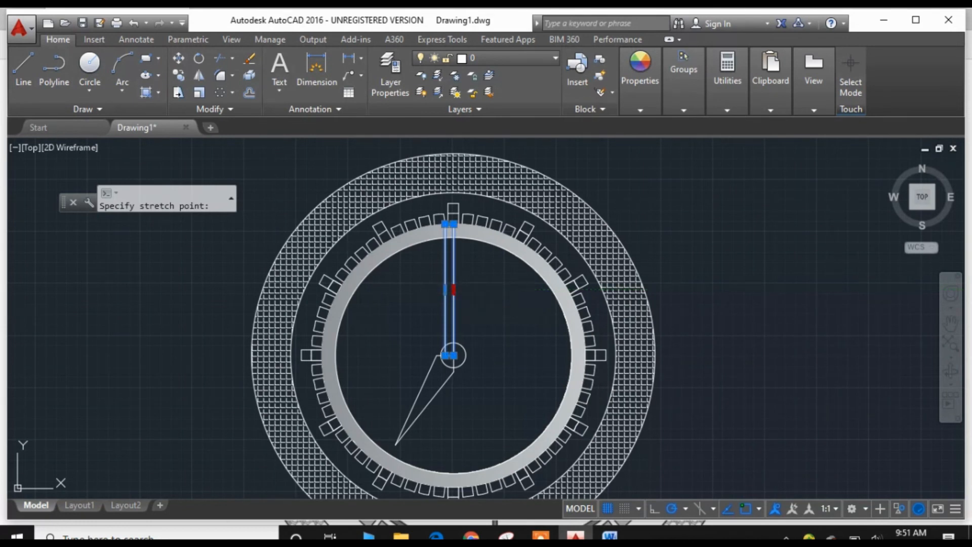
{"action": "left_click", "coordinate": [458, 290]}
{"action": "left_click", "coordinate": [492, 282]}
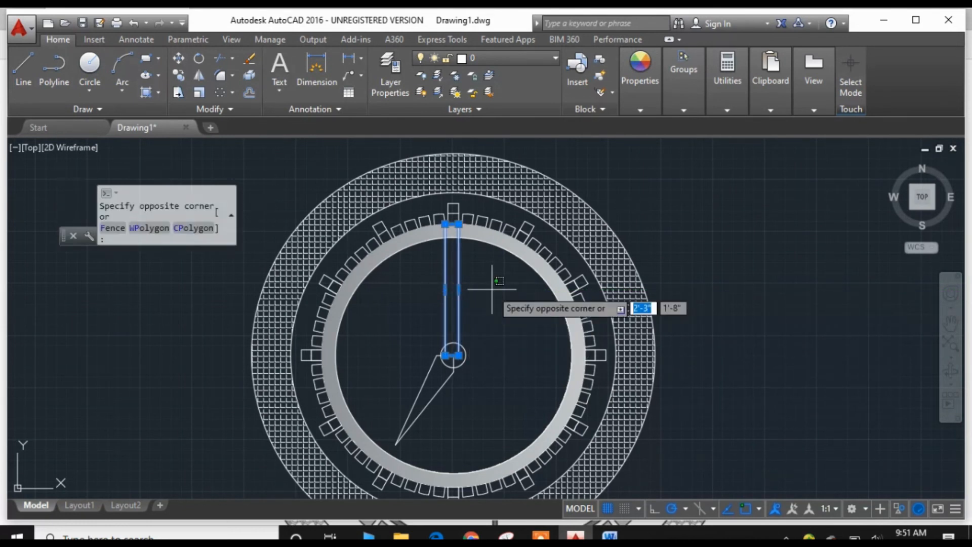
Step: Stretch the upright rectangle's left long edge slightly inward so the hand is narrower and roughly centred on the hub
{"action": "left_click", "coordinate": [445, 290]}
{"action": "mouse_move", "coordinate": [445, 291]}
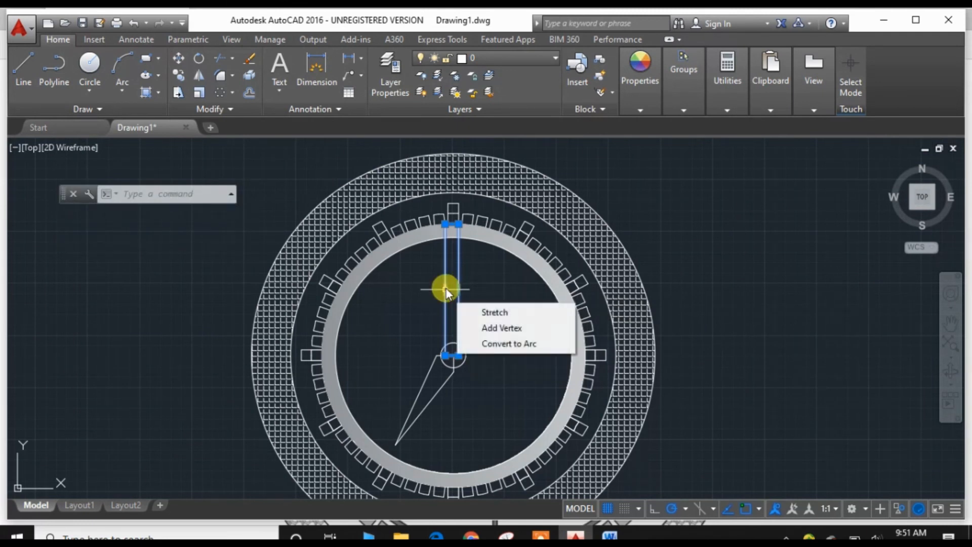
{"action": "left_click", "coordinate": [445, 289]}
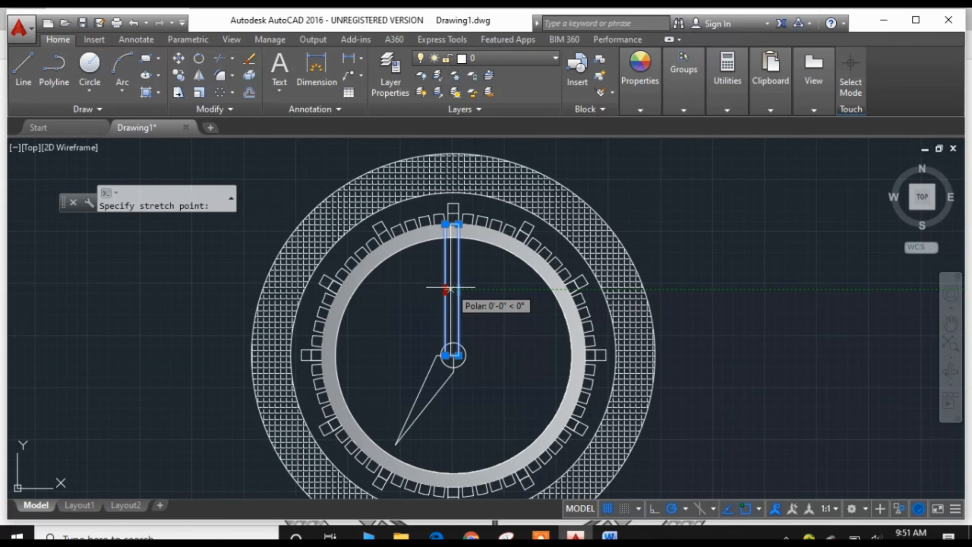
{"action": "left_click", "coordinate": [446, 289]}
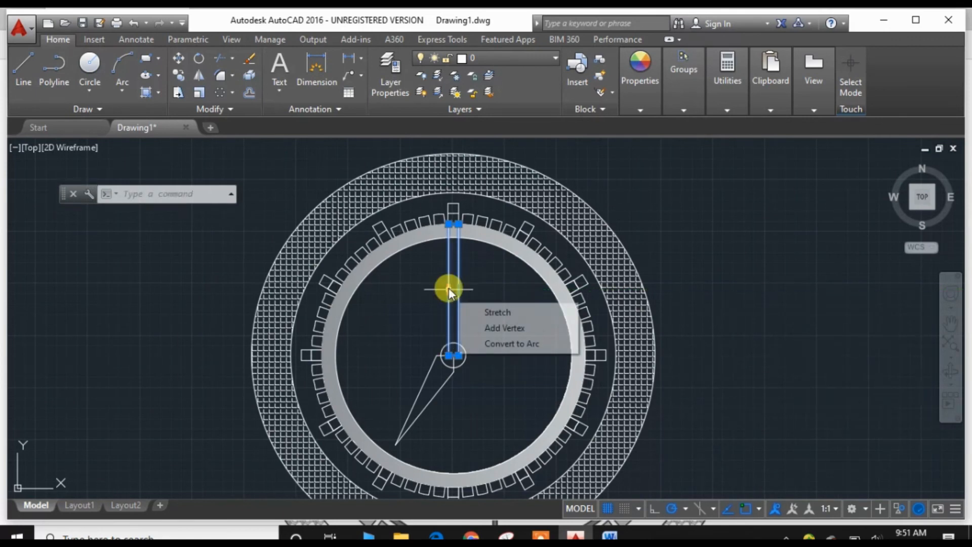
{"action": "left_click", "coordinate": [417, 304]}
{"action": "right_click", "coordinate": [417, 304]}
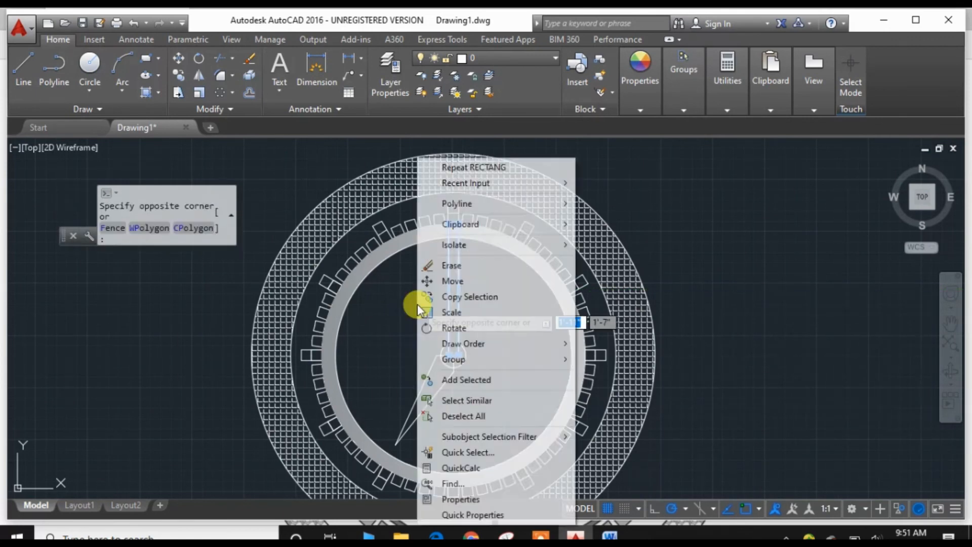
{"action": "left_click", "coordinate": [399, 304]}
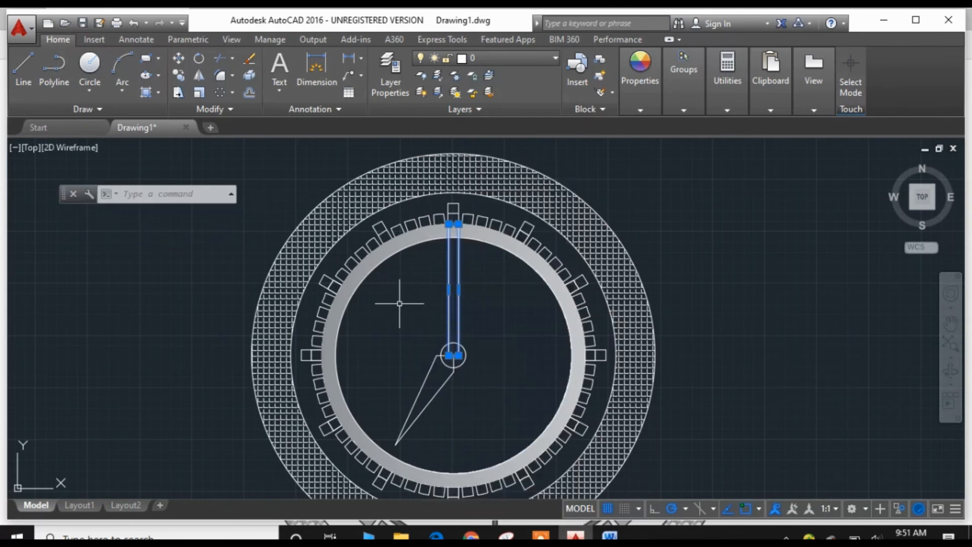
{"action": "left_click", "coordinate": [399, 304]}
{"action": "left_click", "coordinate": [399, 303]}
Step: Draw a line about 5 inches long from the hub's centre towards the lower right at about 58° below horizontal as a thin hand
{"action": "type", "text": "p"}
{"action": "key", "text": "Return"}
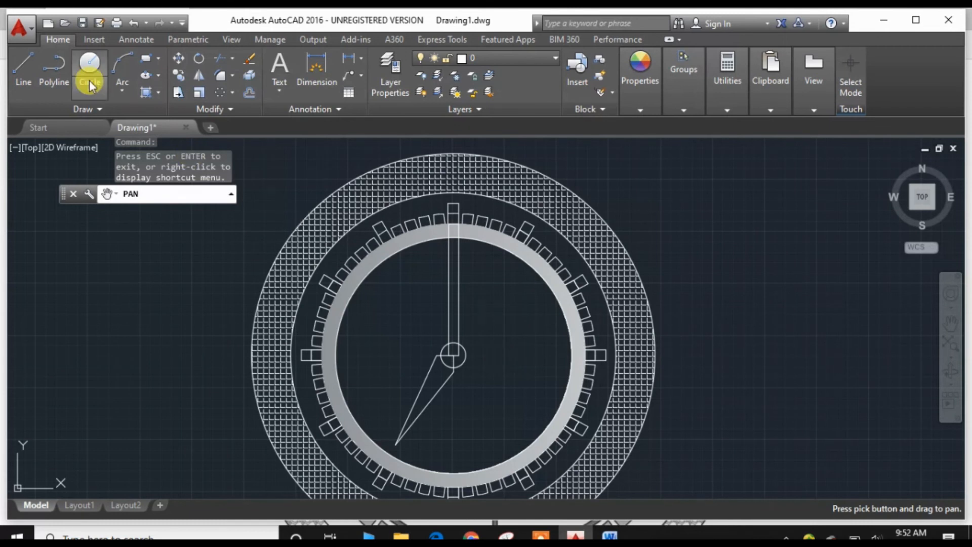
{"action": "left_click", "coordinate": [27, 71]}
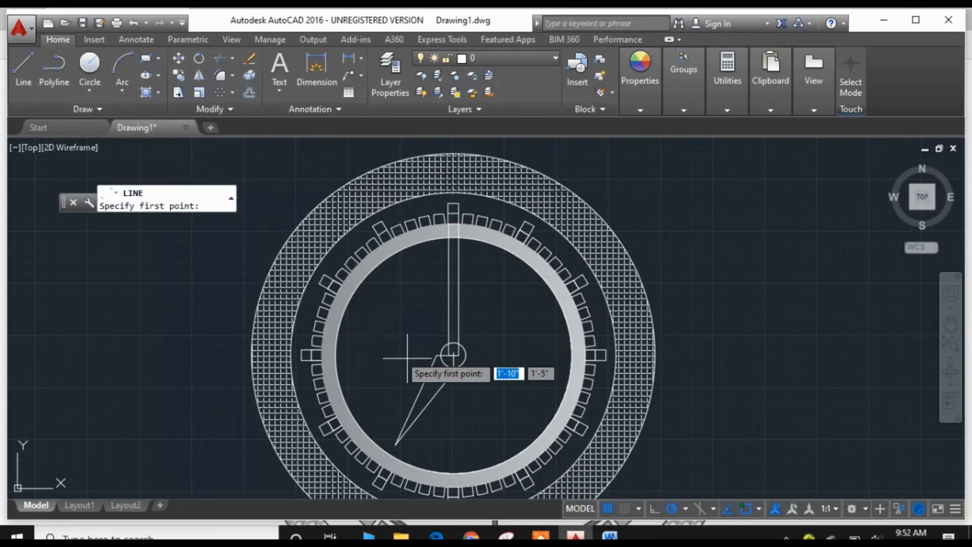
{"action": "left_click", "coordinate": [454, 355]}
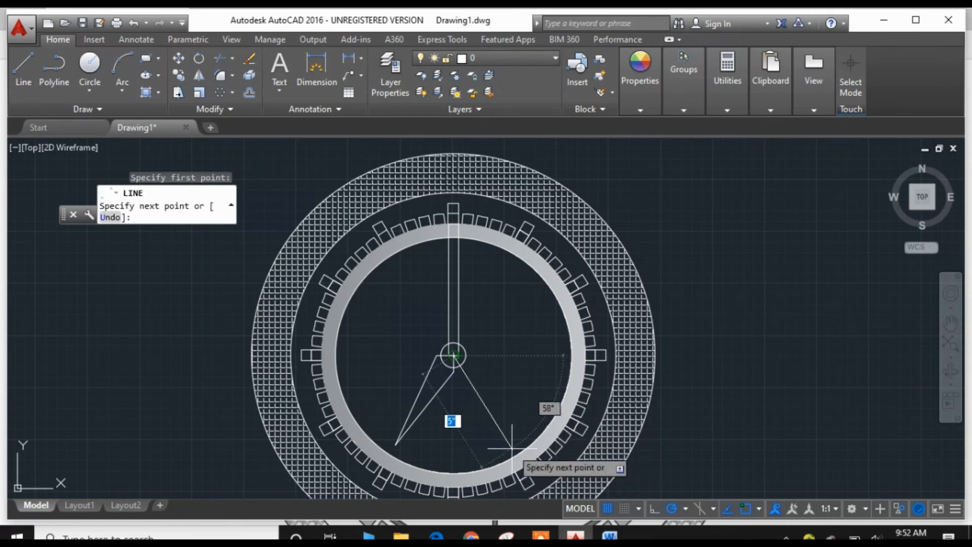
{"action": "left_click", "coordinate": [511, 448]}
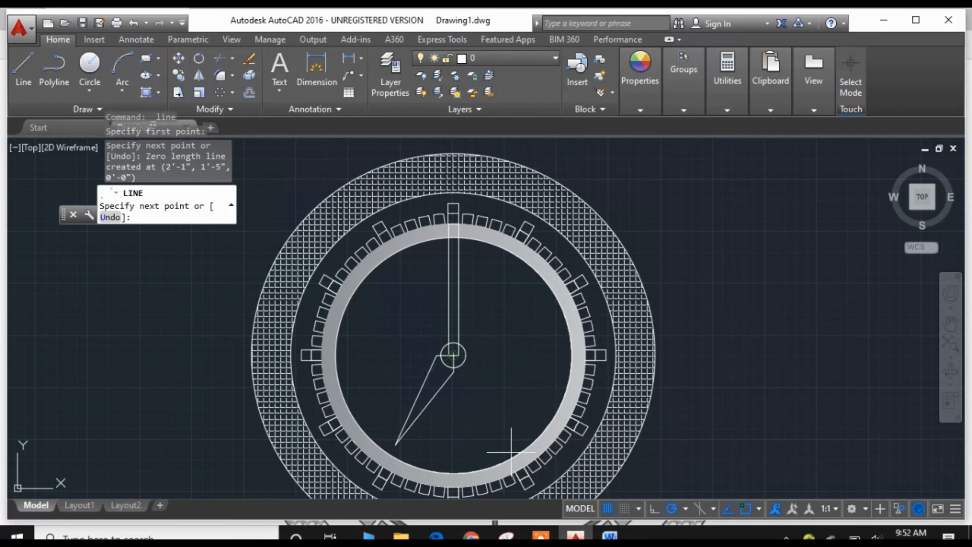
{"action": "left_click", "coordinate": [511, 447]}
{"action": "left_click", "coordinate": [511, 446]}
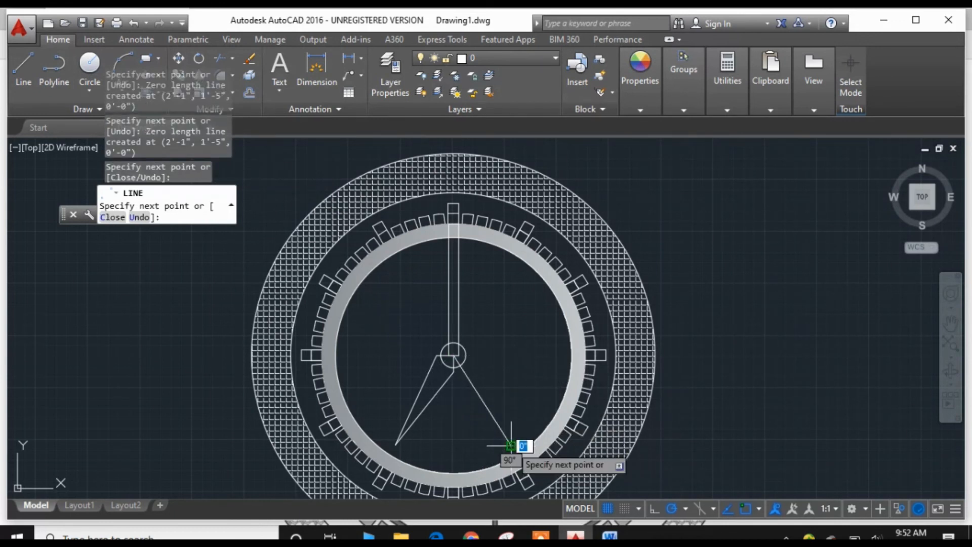
{"action": "right_click", "coordinate": [515, 419]}
{"action": "left_click", "coordinate": [553, 262]}
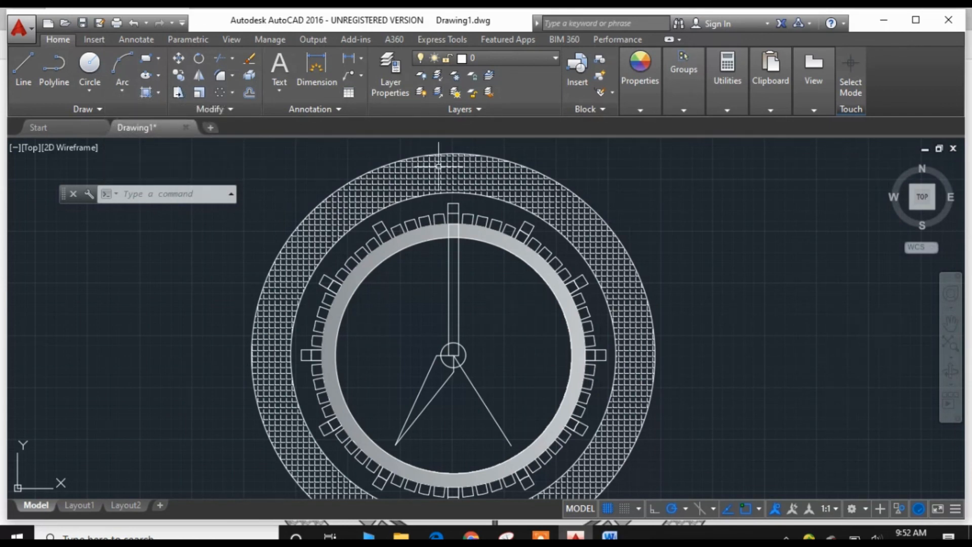
Step: Add the single-line text "Mart On Wheel" with height 1 and rotation 0, starting outside the watch at the upper left
{"action": "left_click", "coordinate": [278, 86]}
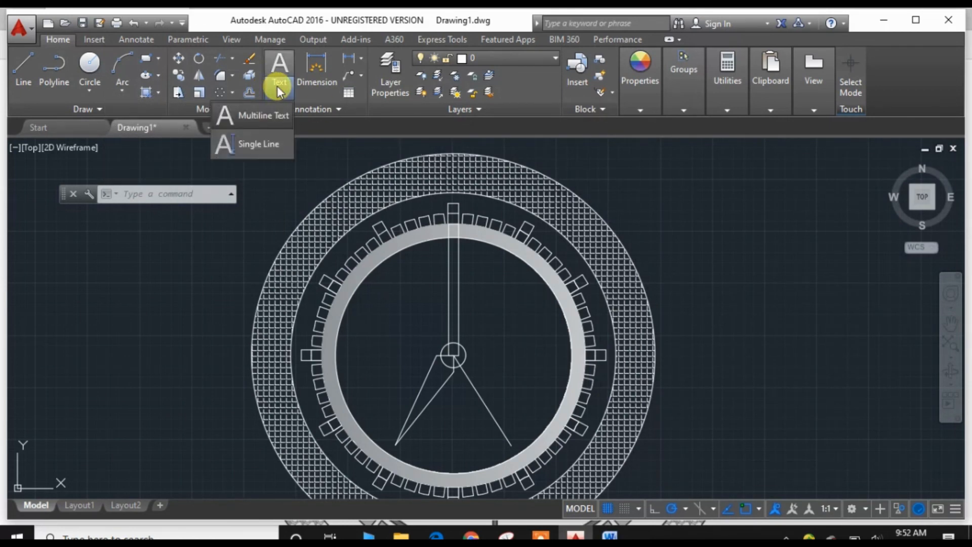
{"action": "left_click", "coordinate": [272, 139]}
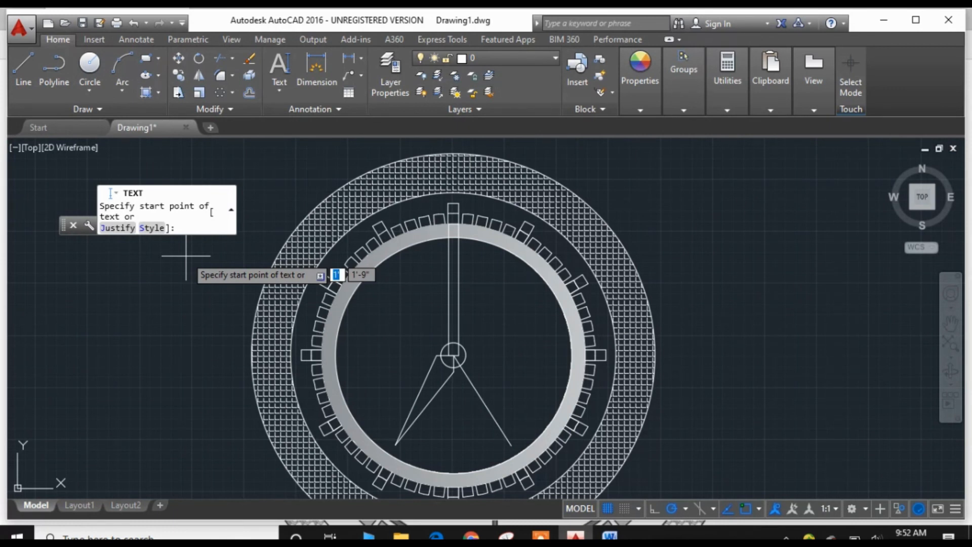
{"action": "left_click", "coordinate": [176, 257]}
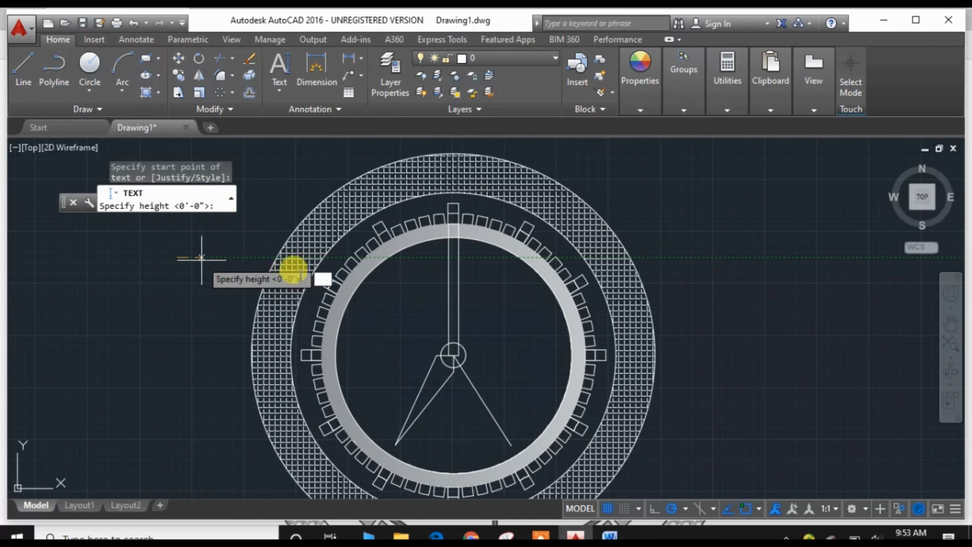
{"action": "key", "text": "Return"}
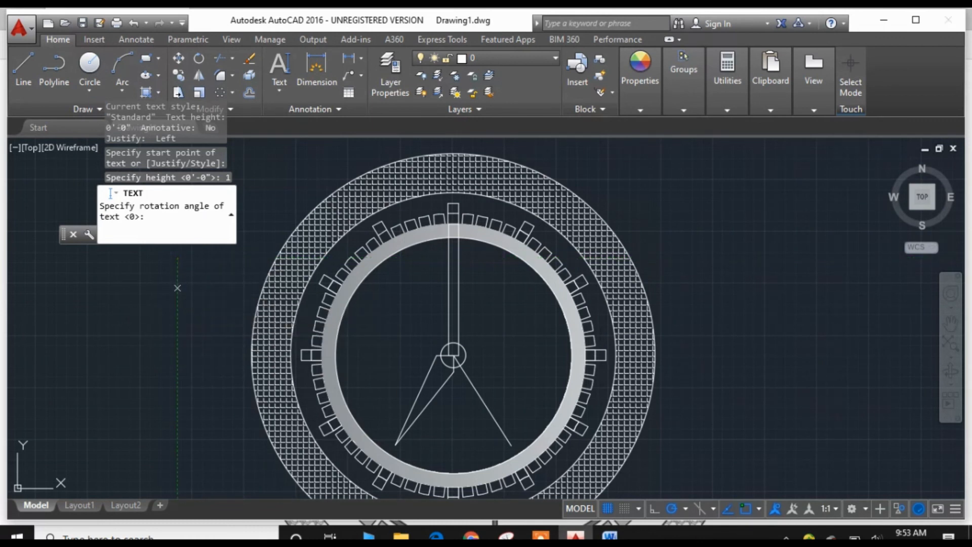
{"action": "key", "text": "Return"}
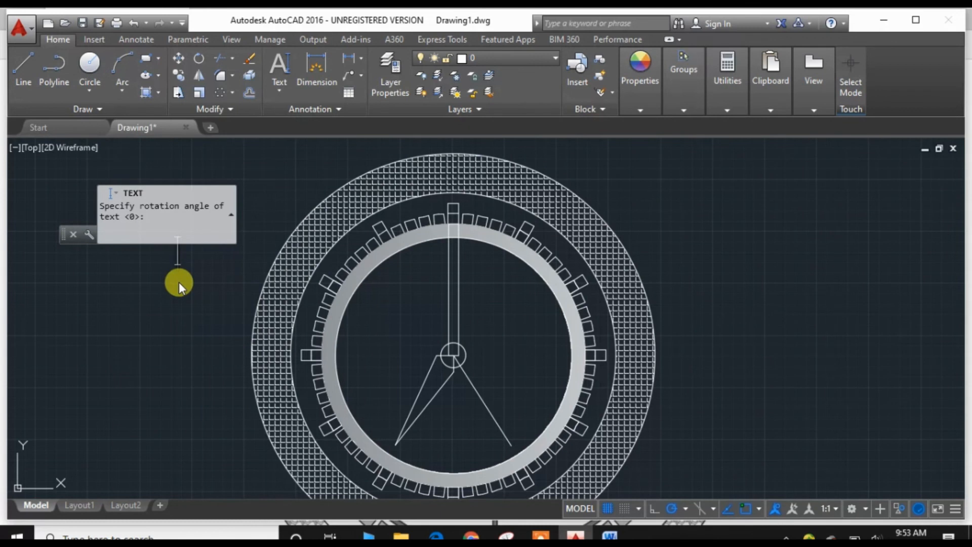
{"action": "type", "text": "Mart On"}
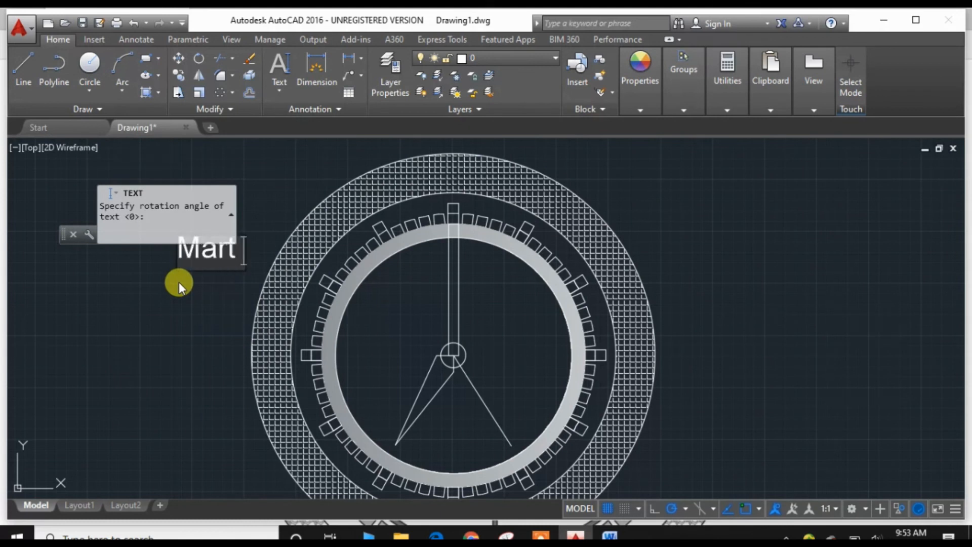
{"action": "type", "text": " Wheel"}
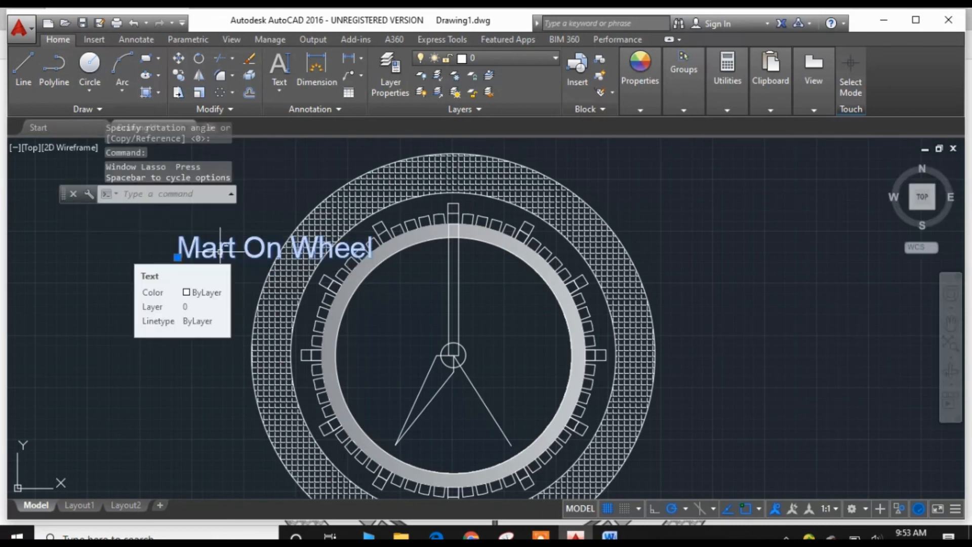
Step: Move the "Mart On Wheel" text inside the gradient ring, centred across the upright hand above the hub
{"action": "right_click", "coordinate": [220, 248]}
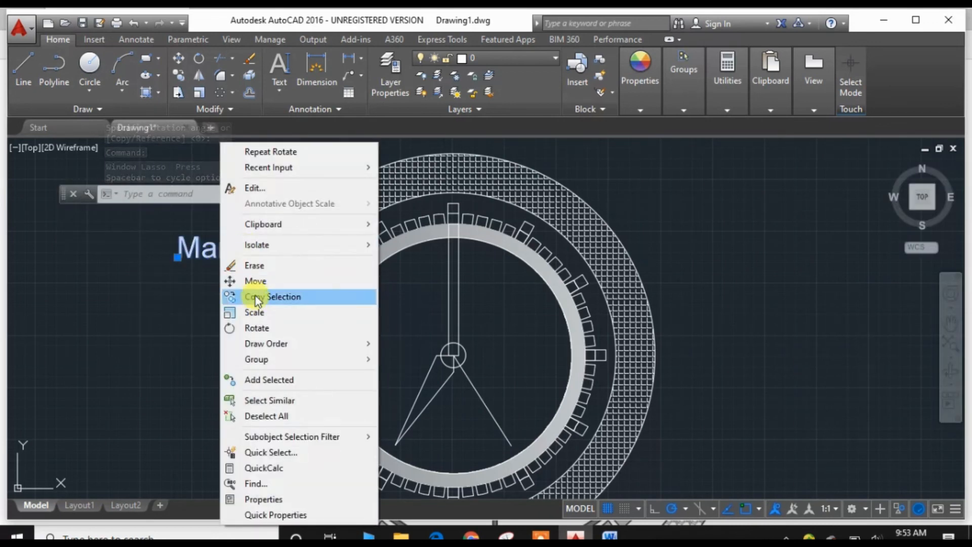
{"action": "left_click", "coordinate": [256, 281]}
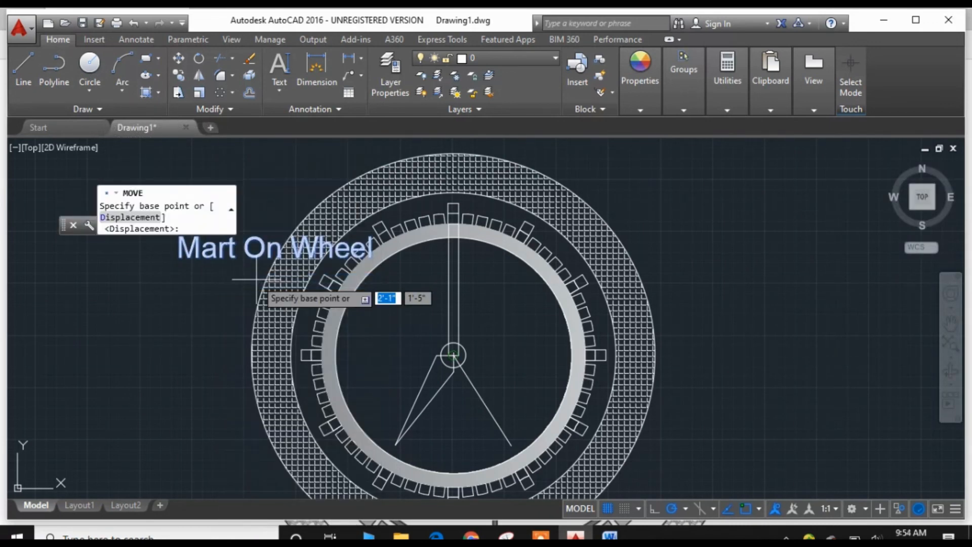
{"action": "left_click", "coordinate": [246, 248]}
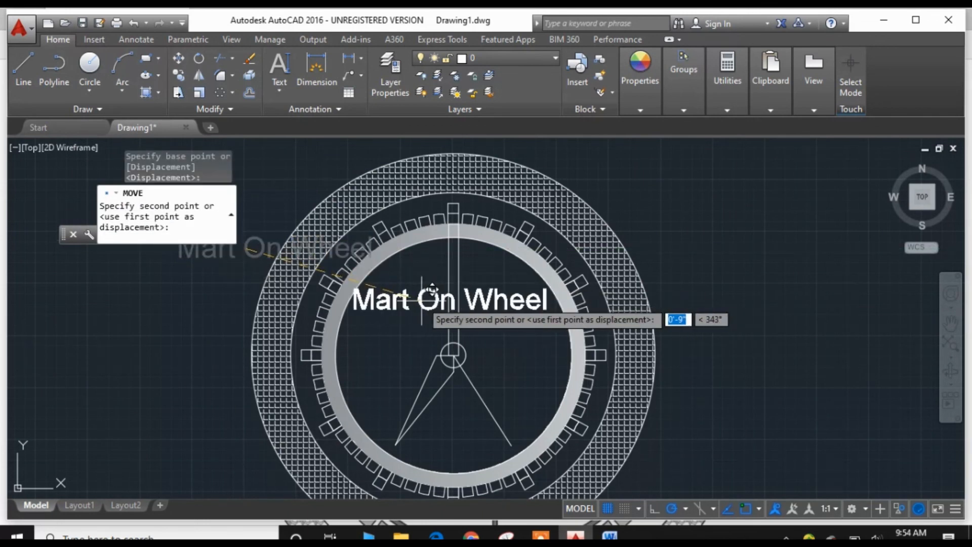
{"action": "left_click", "coordinate": [424, 306]}
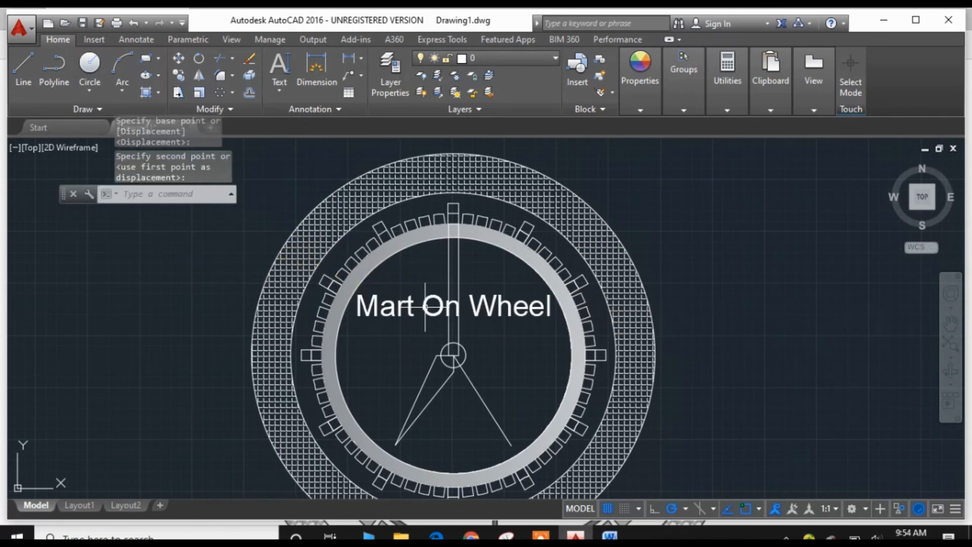
{"action": "type", "text": "z"}
{"action": "key", "text": "Return"}
{"action": "type", "text": "e>: e"}
{"action": "key", "text": "Return"}
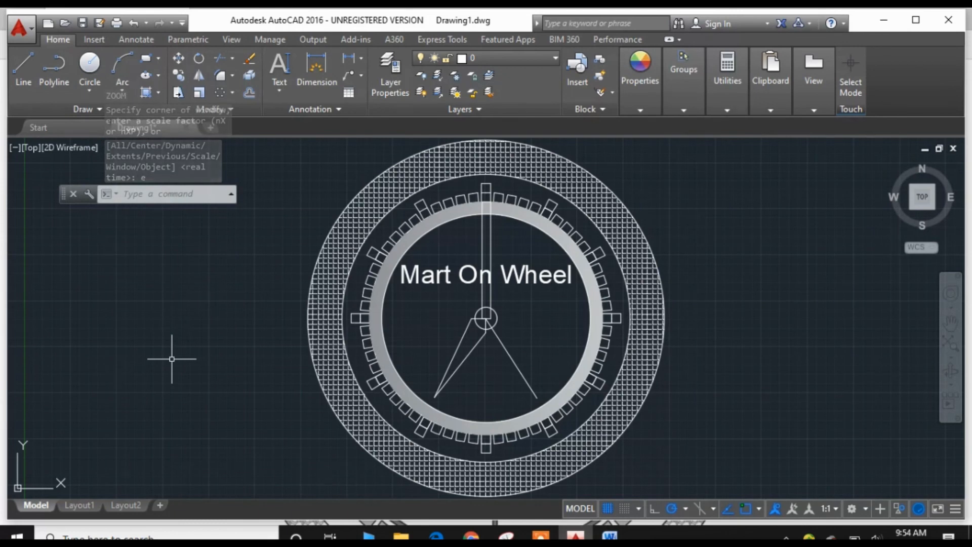